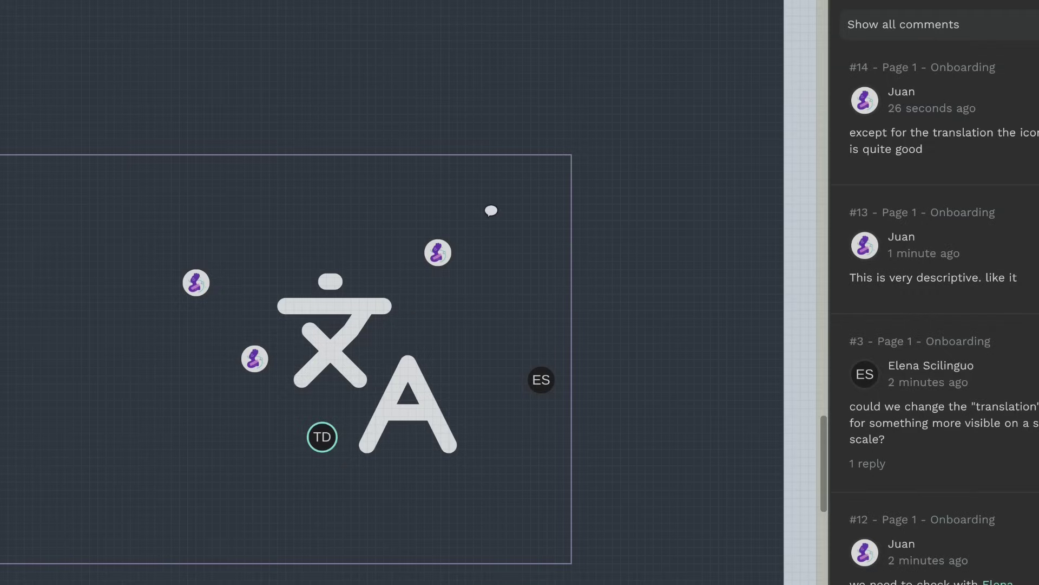
# Step: Scroll down the Tokens panel to review the global, light and dark sets and the light colour tokens
pyautogui.scroll(-5, 491, 210)
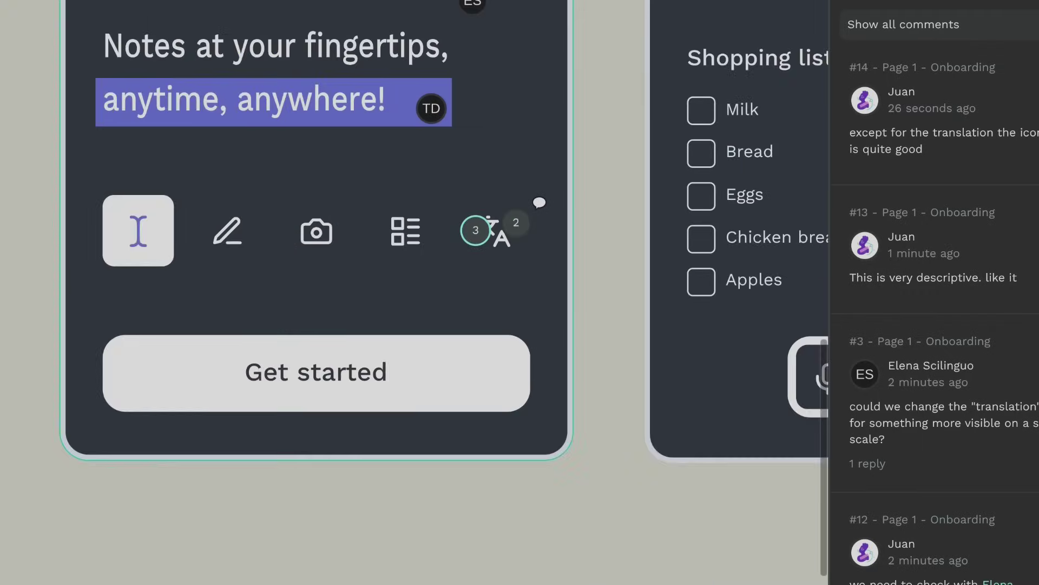
pyautogui.scroll(-3, 536, 217)
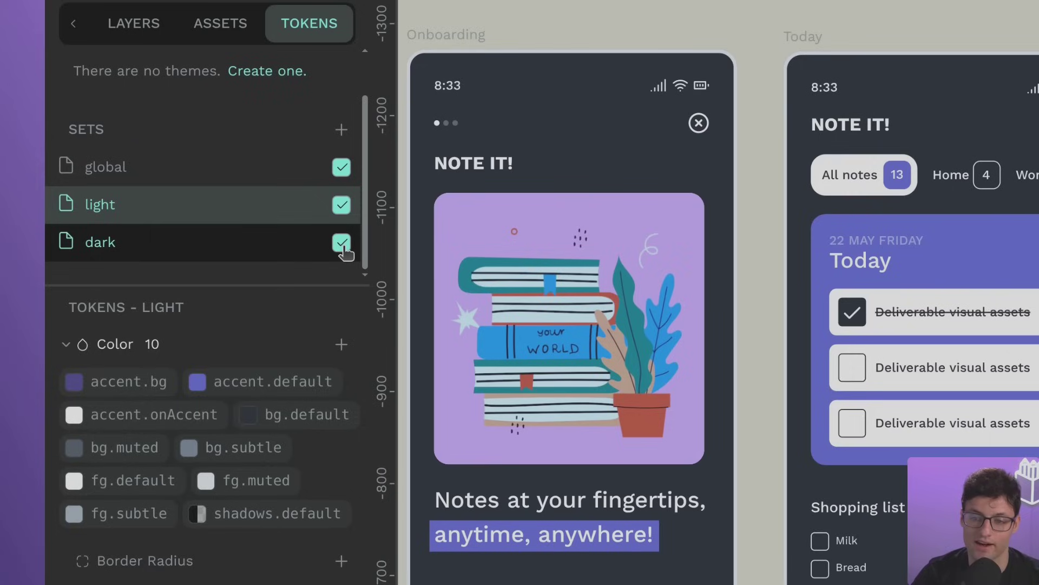
pyautogui.click(342, 244)
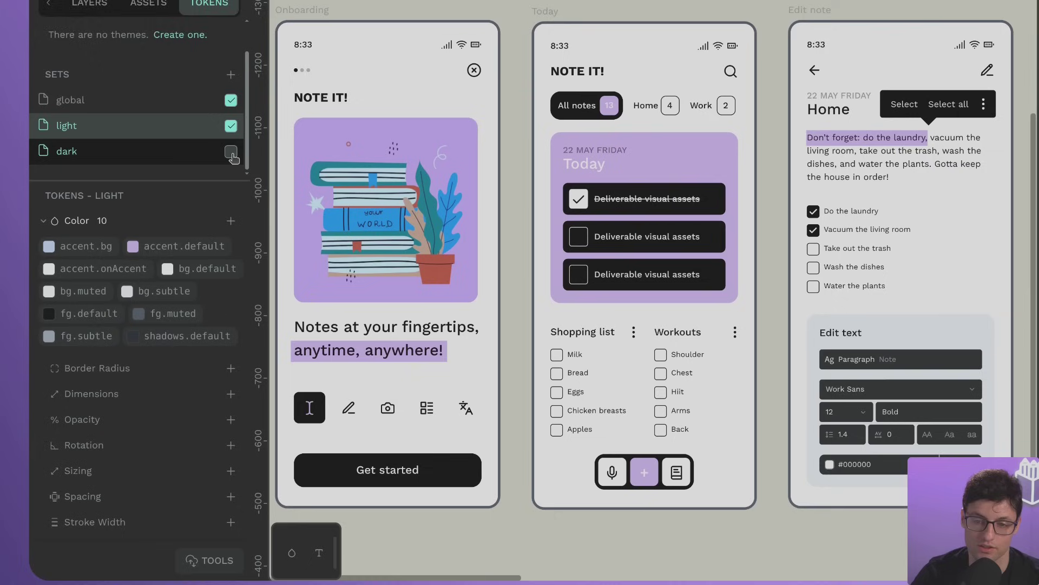
pyautogui.click(231, 143)
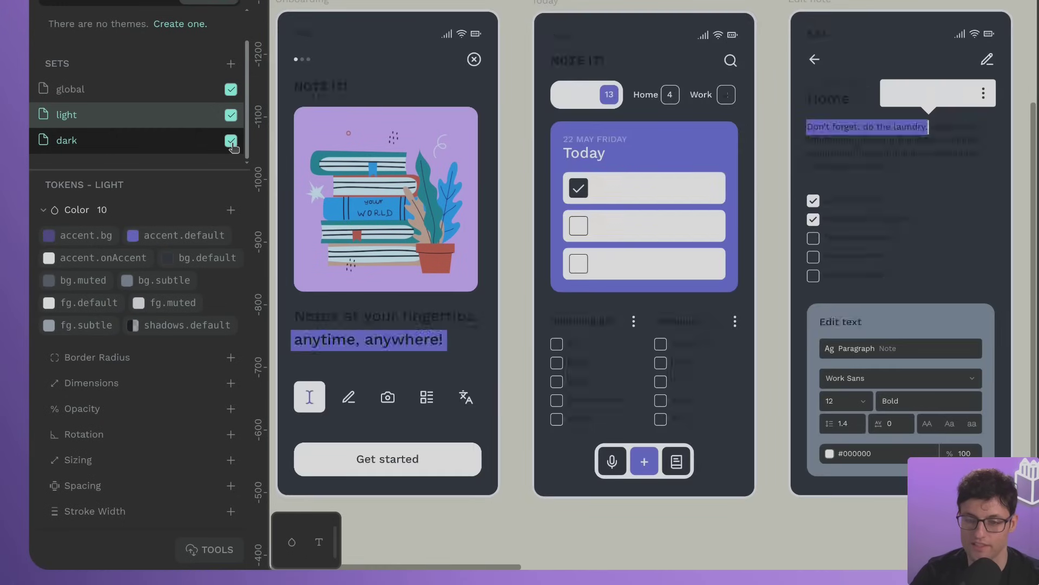
pyautogui.moveTo(215, 231)
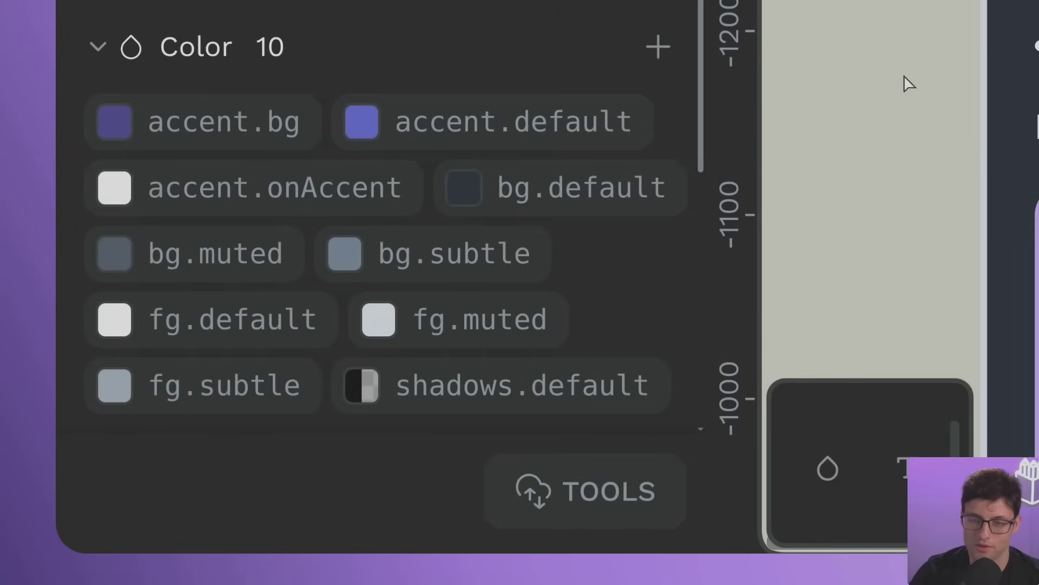
pyautogui.moveTo(558, 146)
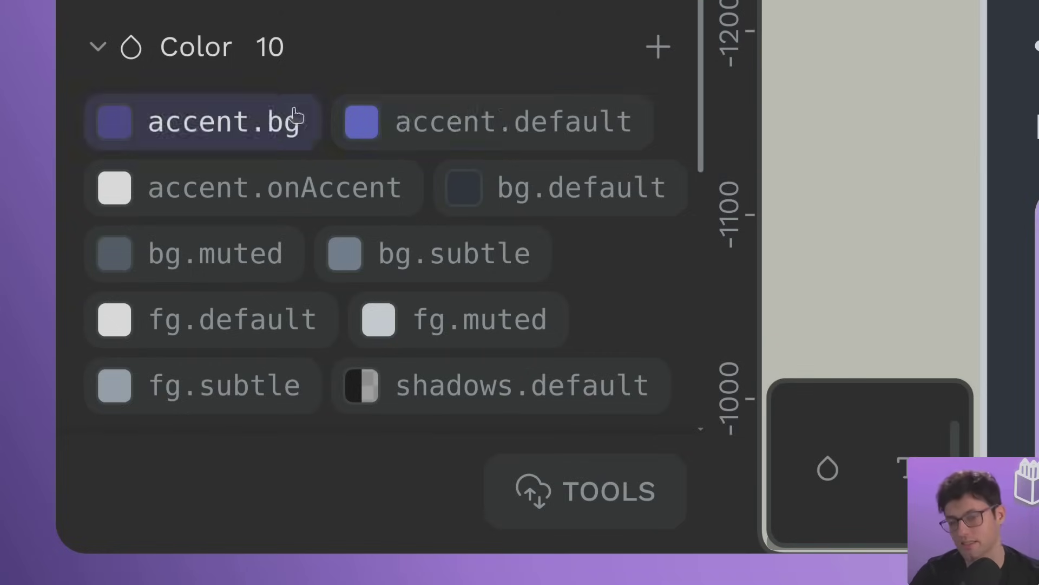
pyautogui.click(98, 49)
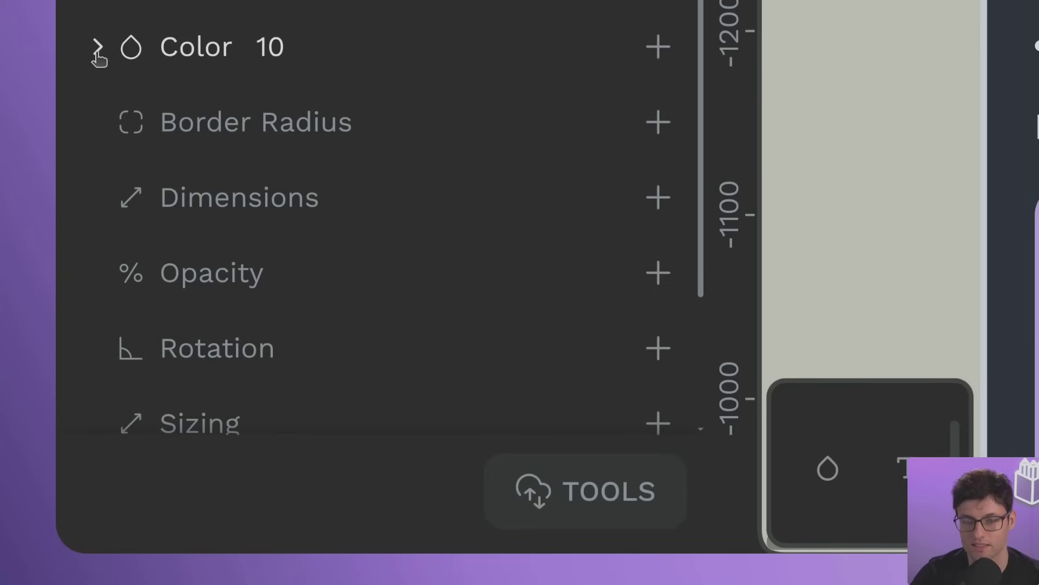
pyautogui.click(98, 49)
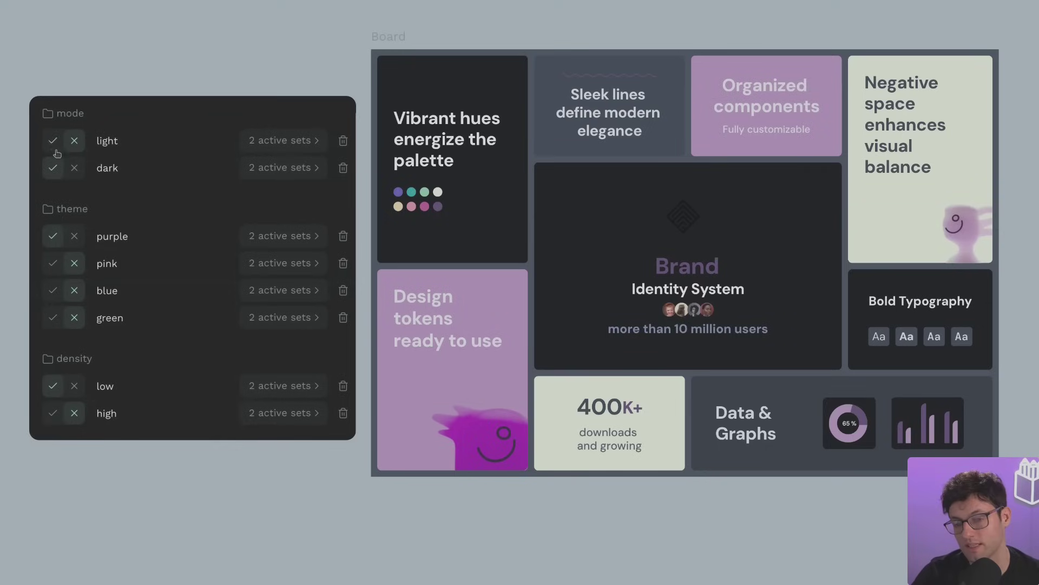
# Step: Toggle the light, dark, pink, blue and green themes, finishing with high density spacing
pyautogui.click(53, 141)
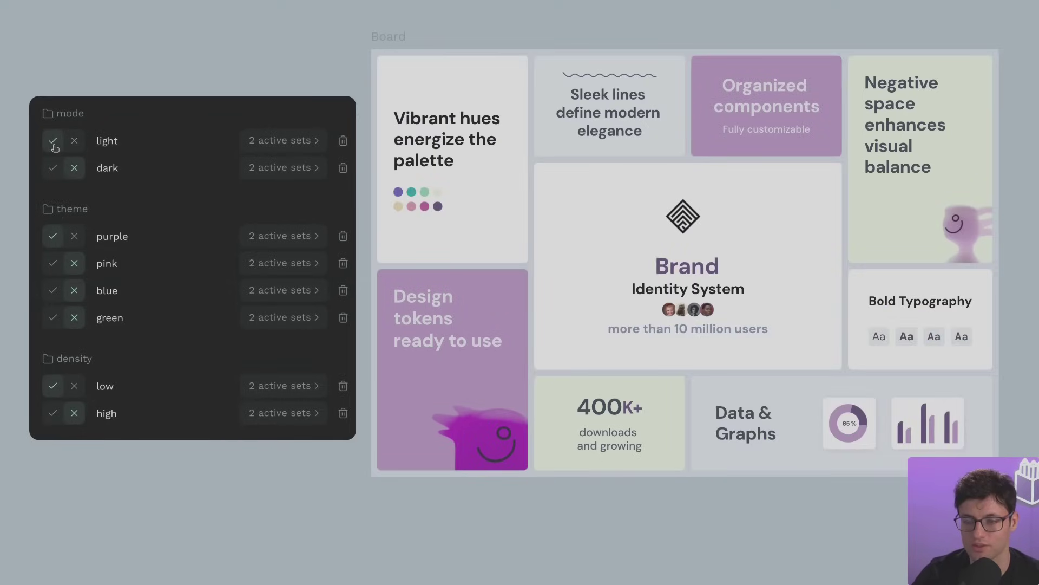
pyautogui.click(54, 169)
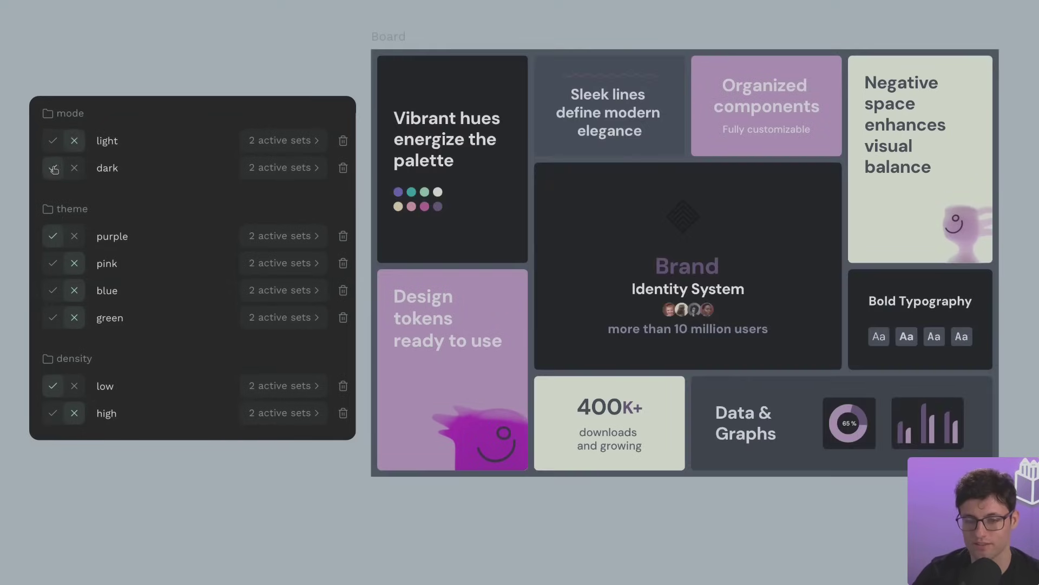
pyautogui.click(53, 264)
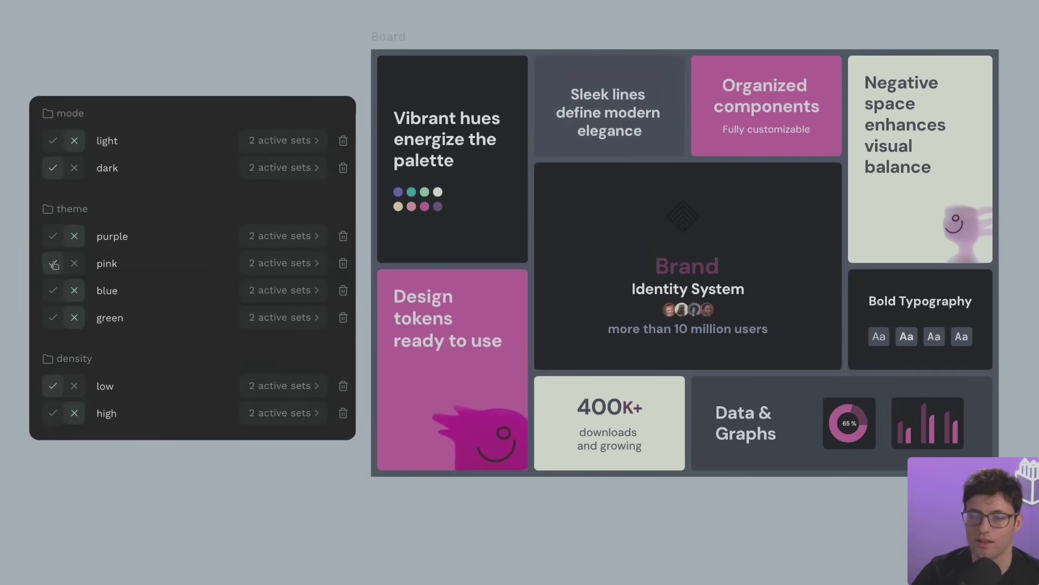
pyautogui.click(52, 290)
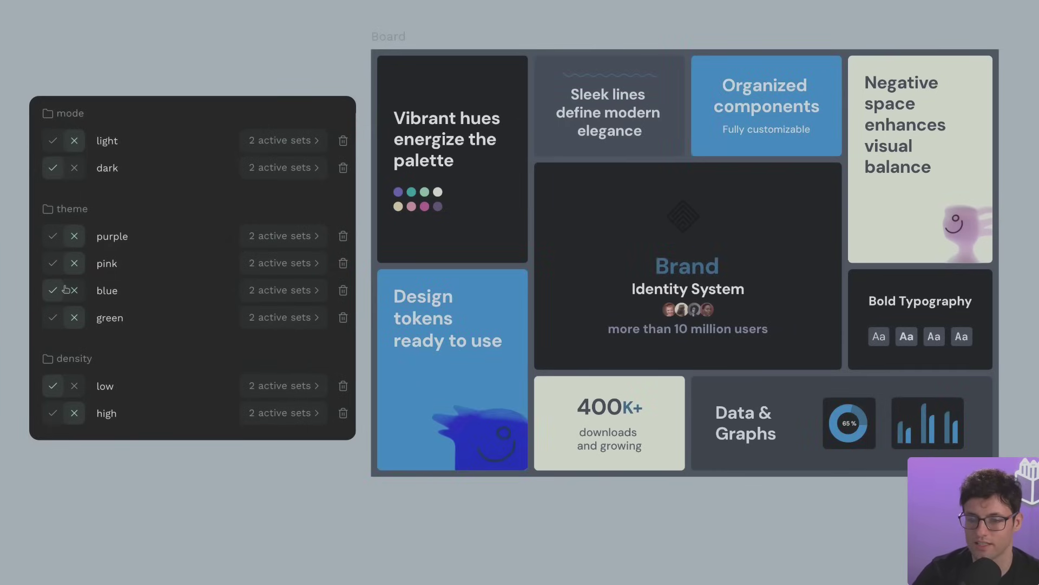
pyautogui.click(53, 318)
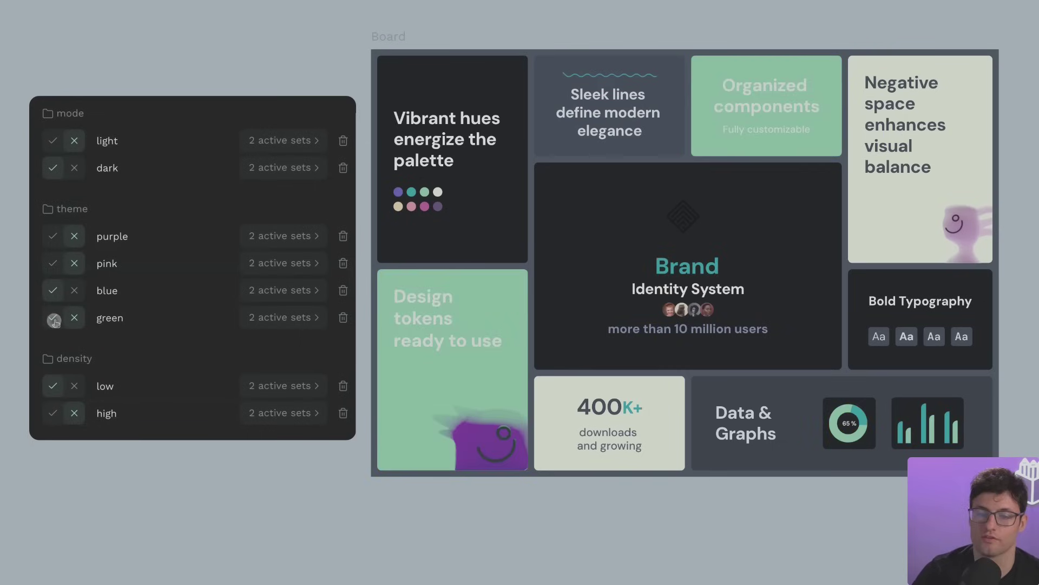
pyautogui.click(53, 414)
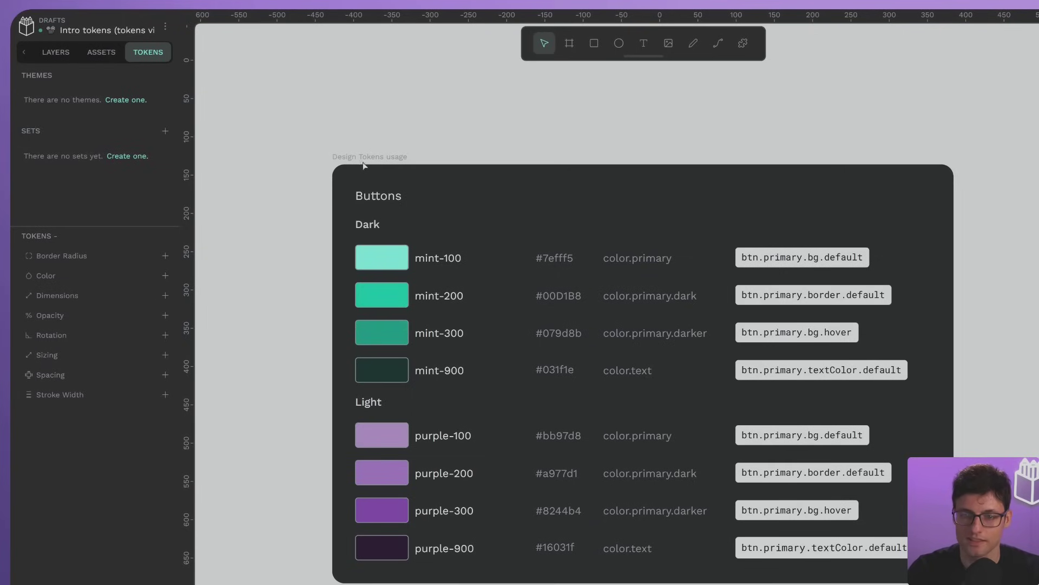
# Step: Select the Design Tokens usage board listing the mint and purple button colours
pyautogui.click(363, 161)
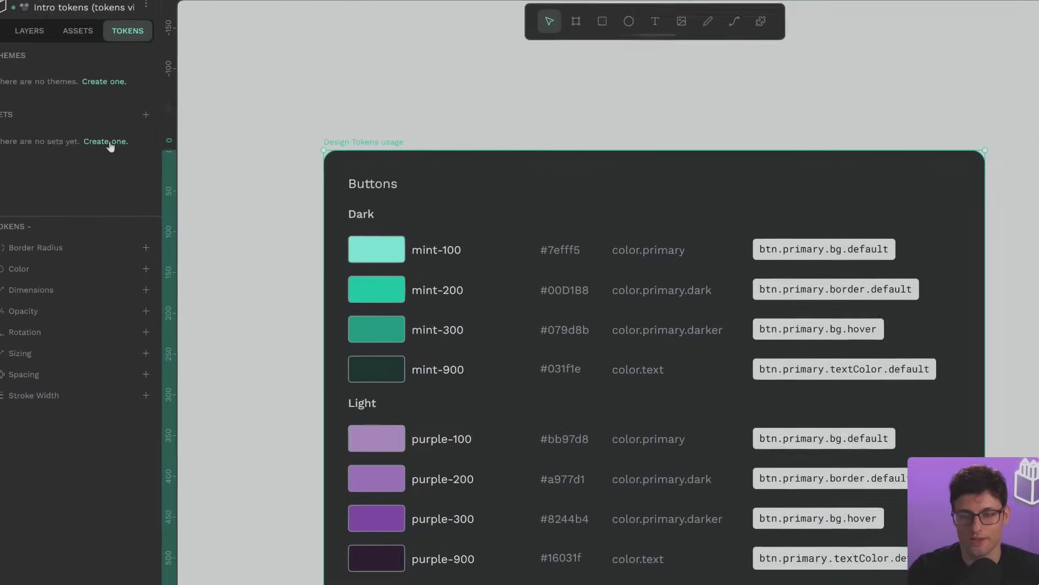
# Step: Create a token set named Global and make it active
pyautogui.click(11, 62)
pyautogui.write('Global')
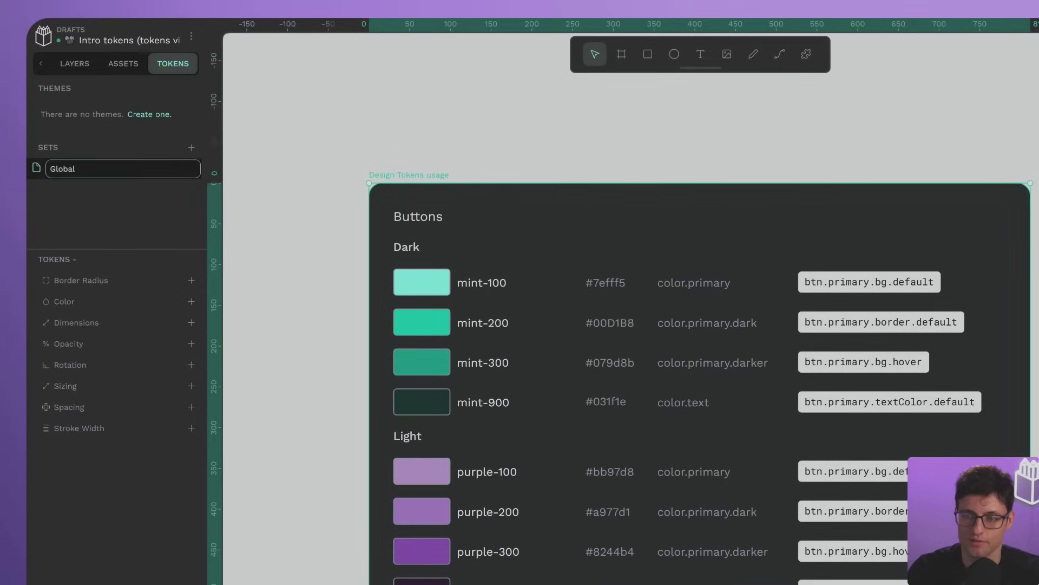
pyautogui.press('Return')
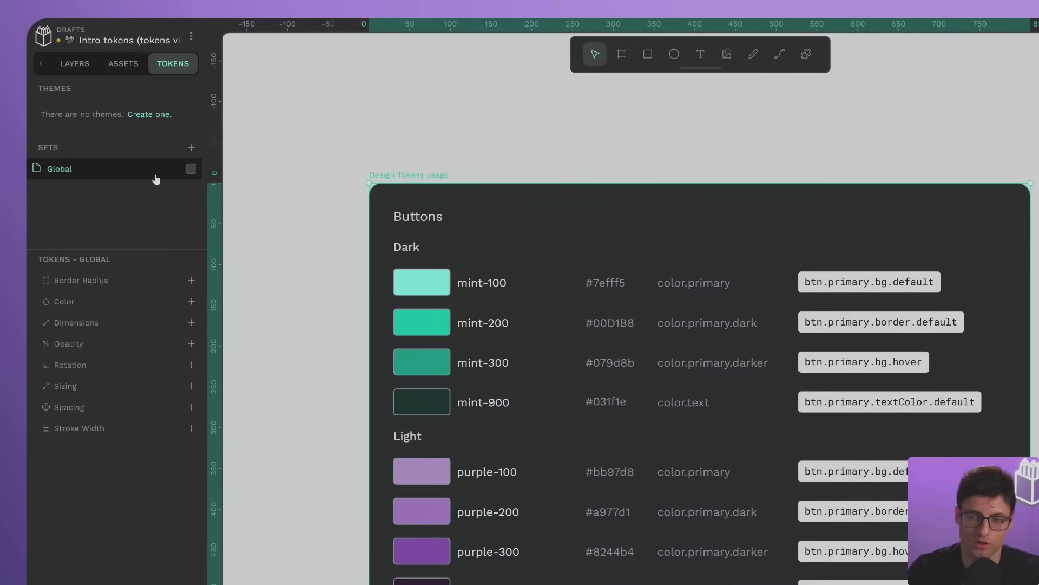
pyautogui.click(192, 168)
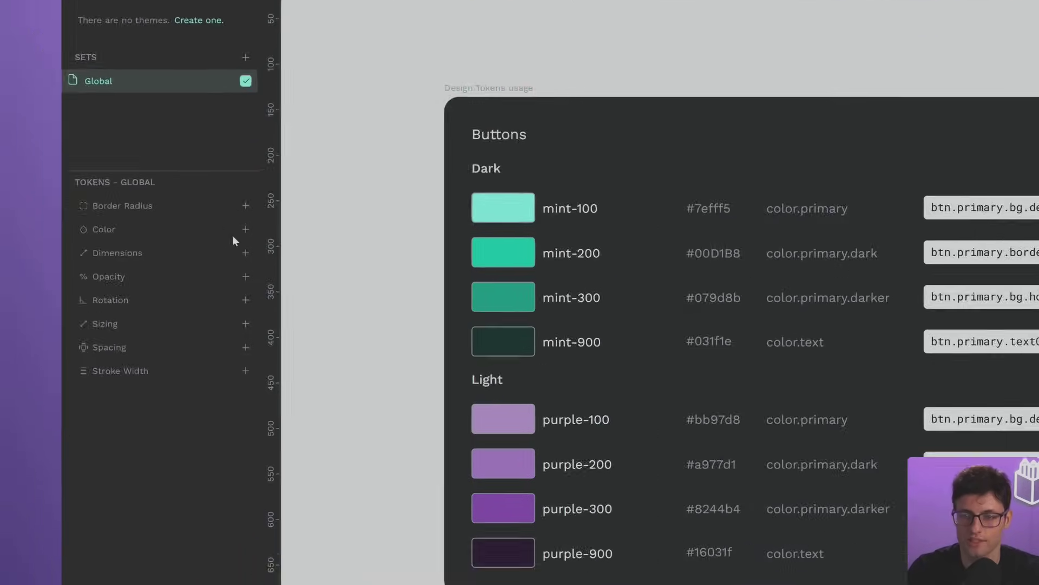
# Step: Add a mint-100 colour token with value #7efff5 to the Global set
pyautogui.click(191, 301)
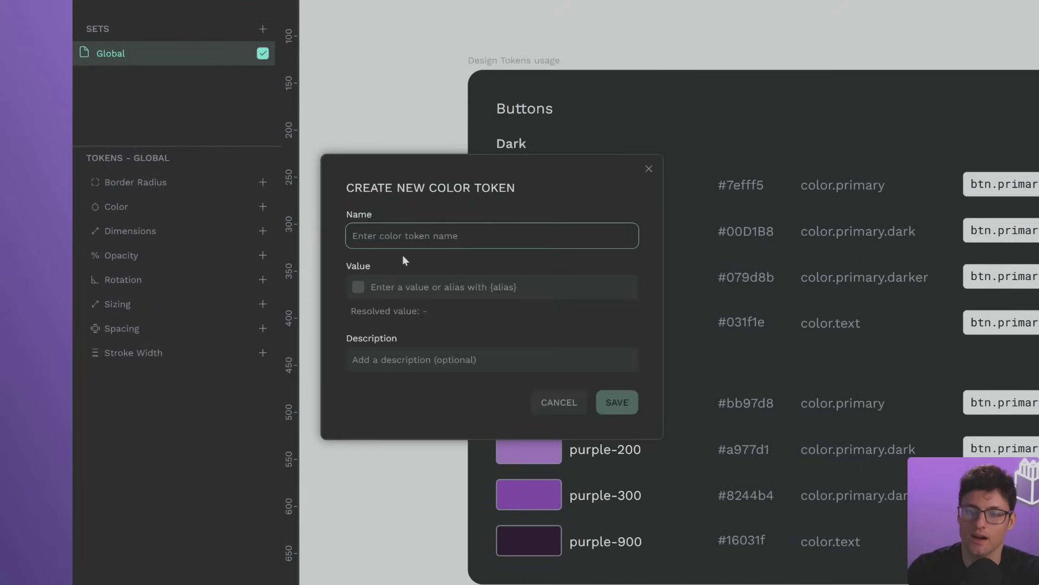
pyautogui.write('min')
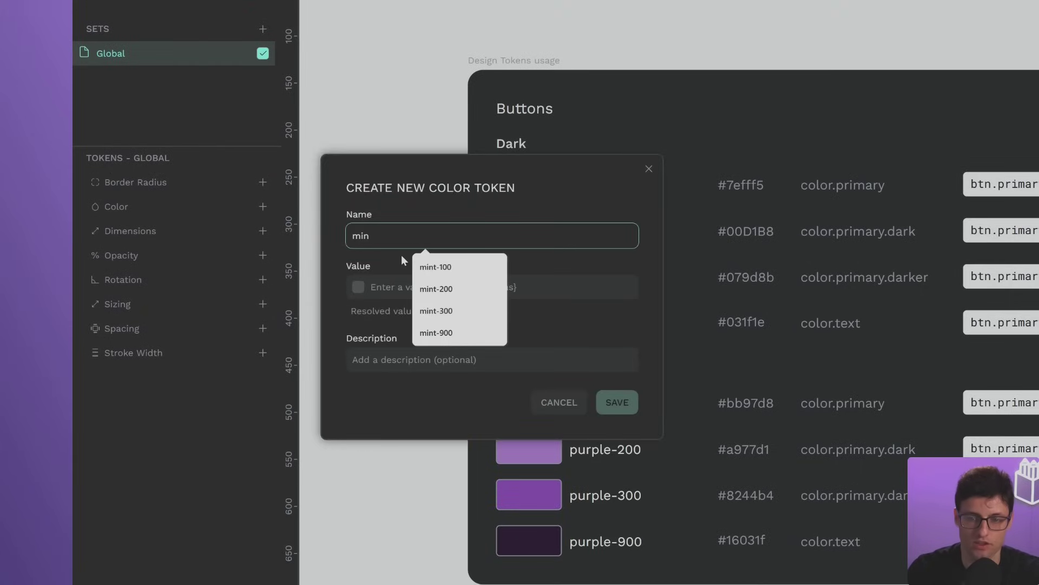
pyautogui.press('Down')
pyautogui.press('Return')
pyautogui.press('Tab')
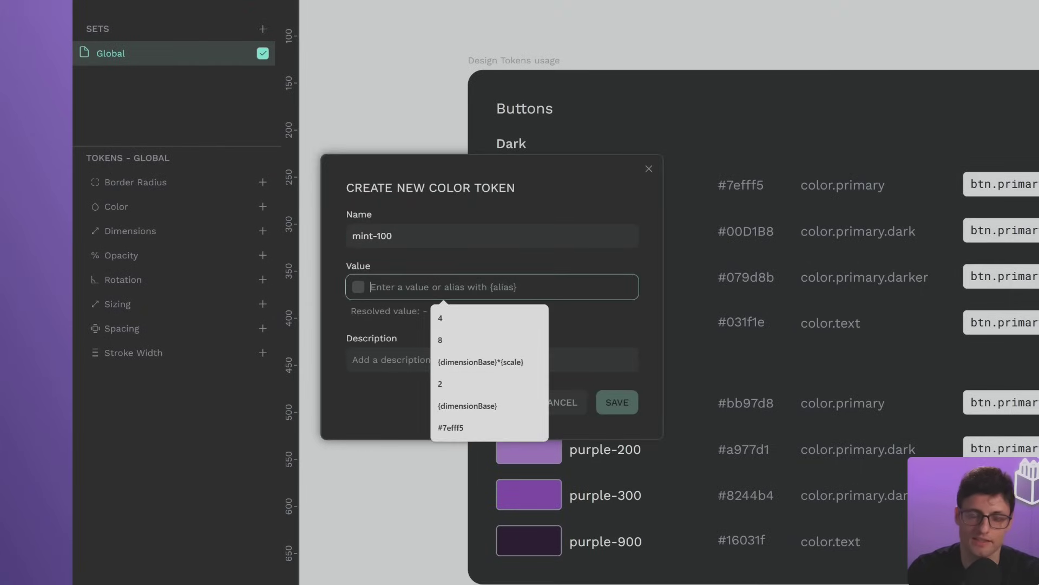
pyautogui.press('Up')
pyautogui.press('Return')
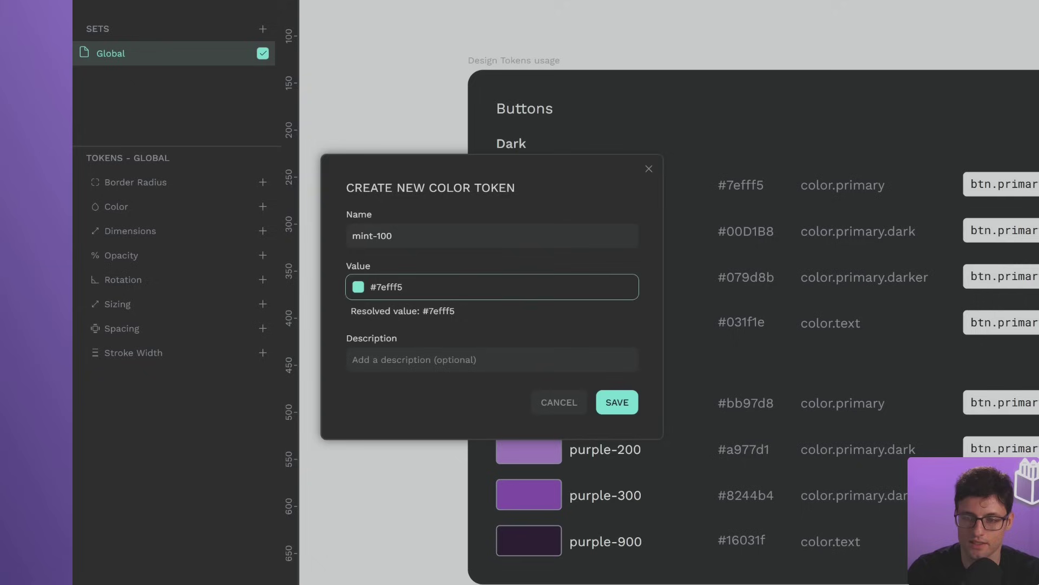
pyautogui.click(357, 288)
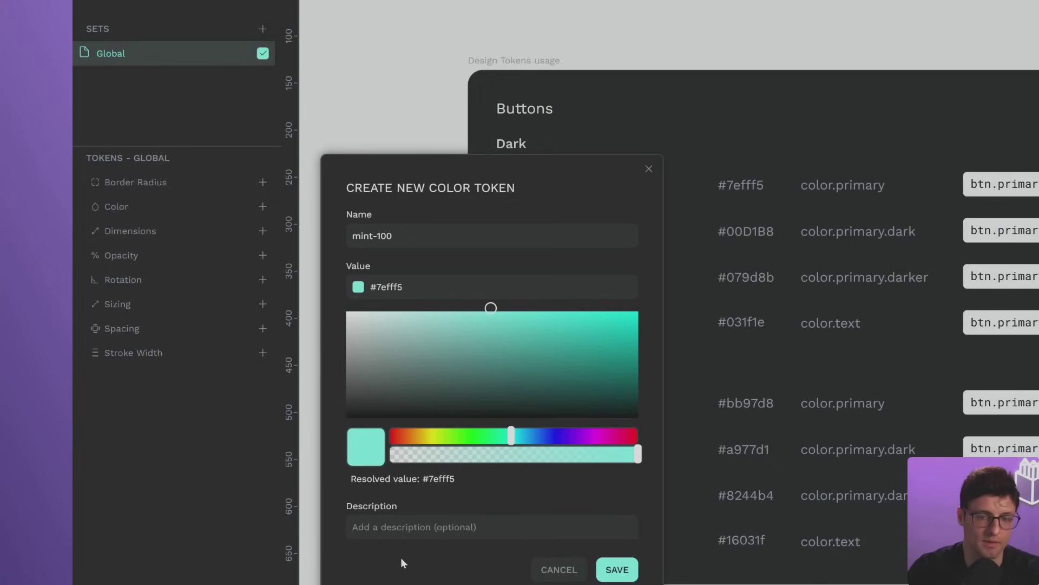
pyautogui.click(617, 570)
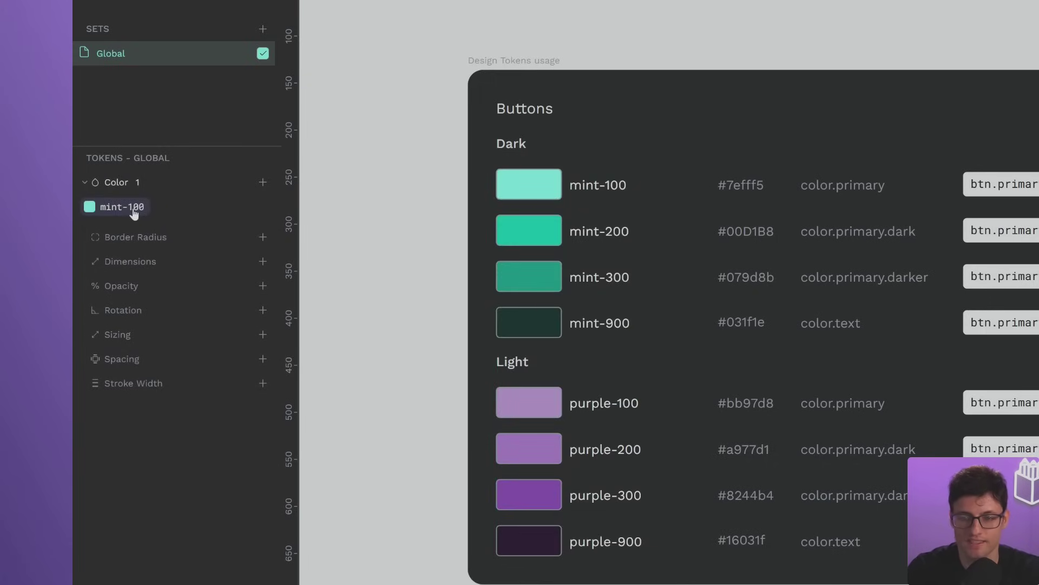
# Step: Add a mint-200 colour token using the #00D1B8 hex copied from the board
pyautogui.moveTo(134, 215)
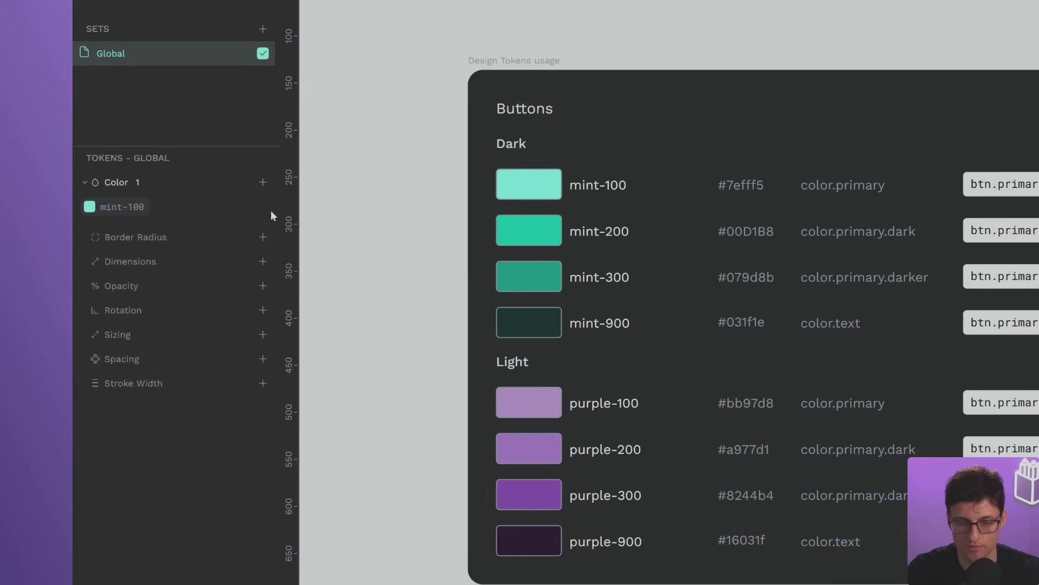
pyautogui.doubleClick(734, 229)
pyautogui.hotkey('ctrl', 'c')
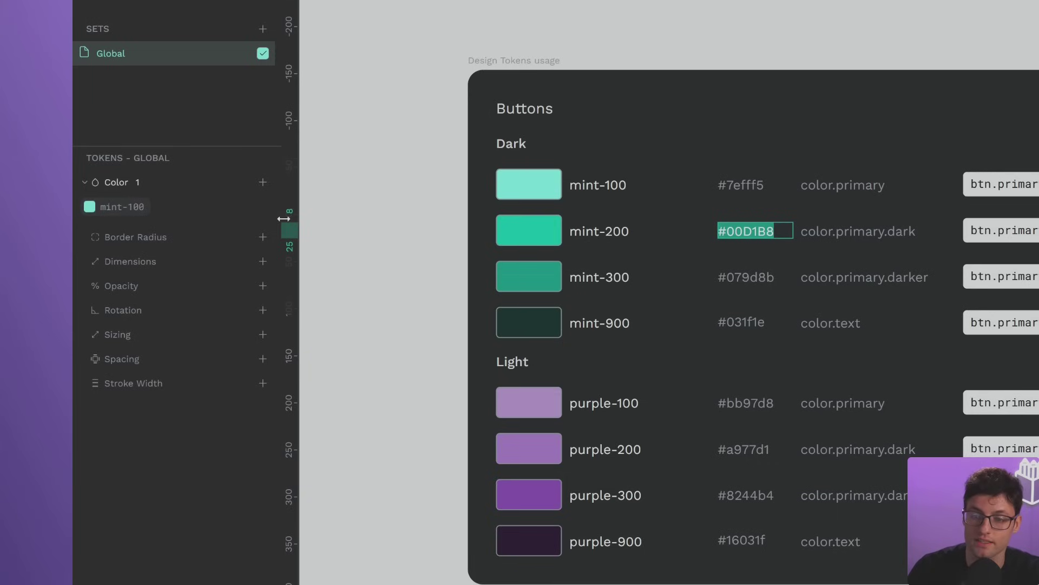
pyautogui.click(269, 180)
pyautogui.write('mint')
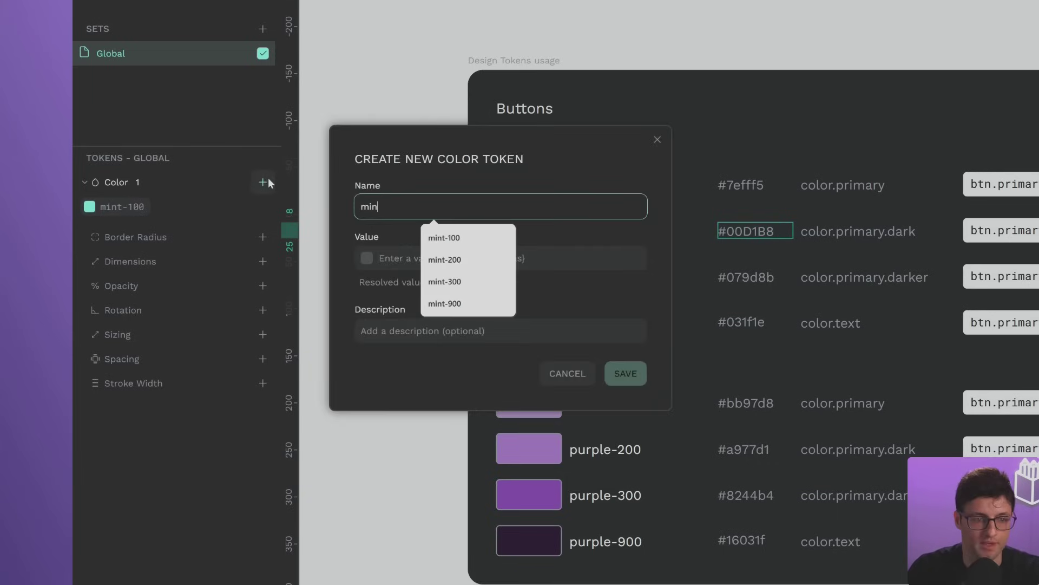
pyautogui.press('Down')
pyautogui.press('Down')
pyautogui.press('Tab')
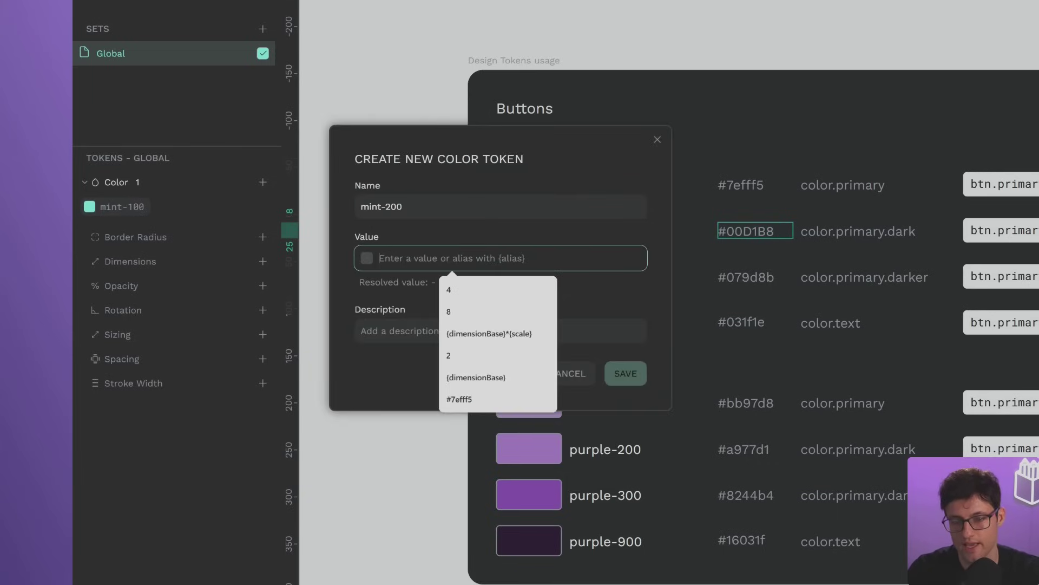
pyautogui.hotkey('ctrl', 'v')
pyautogui.click(625, 373)
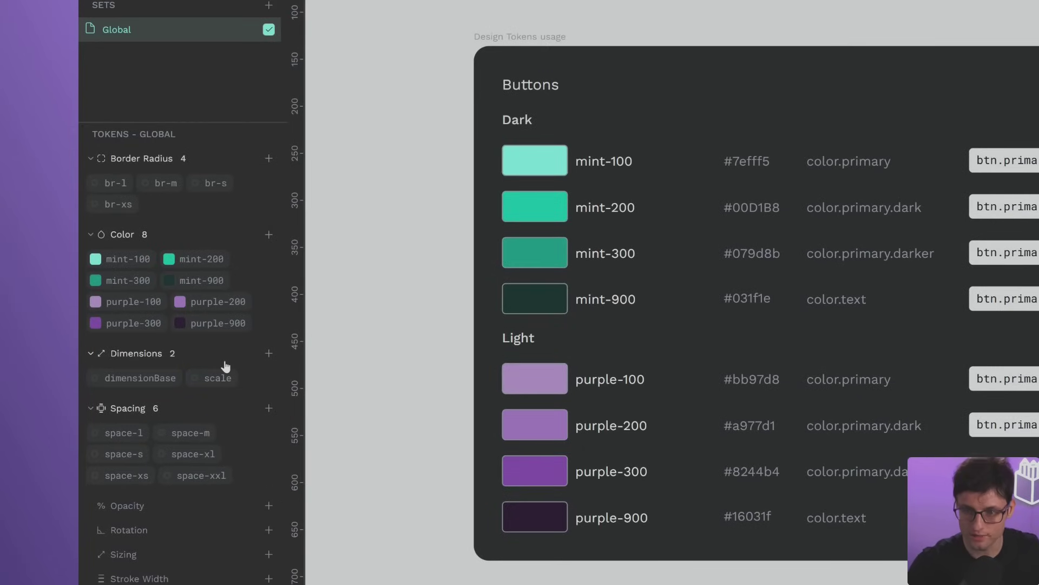
pyautogui.rightClick(160, 378)
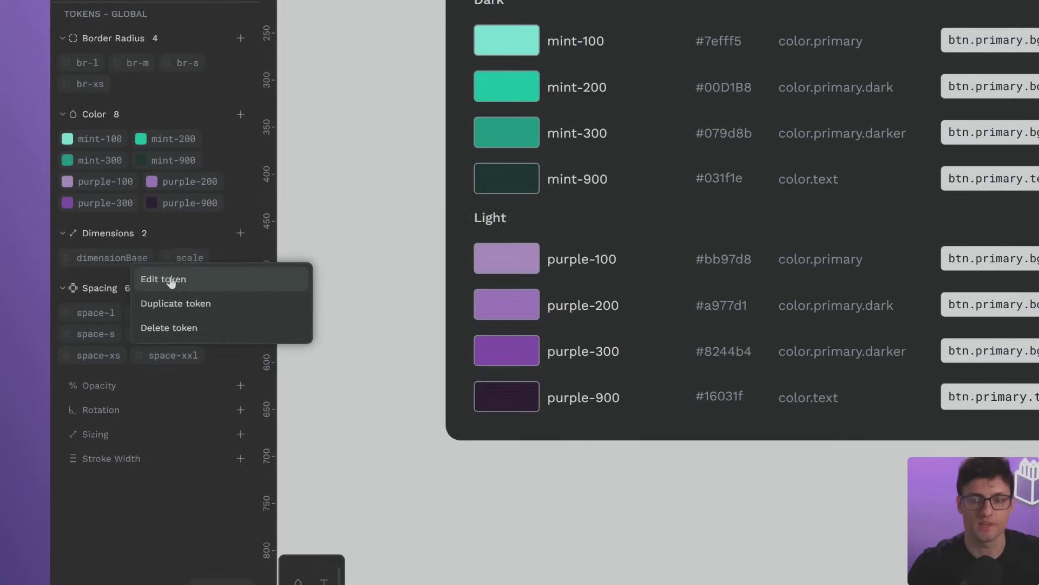
pyautogui.click(170, 280)
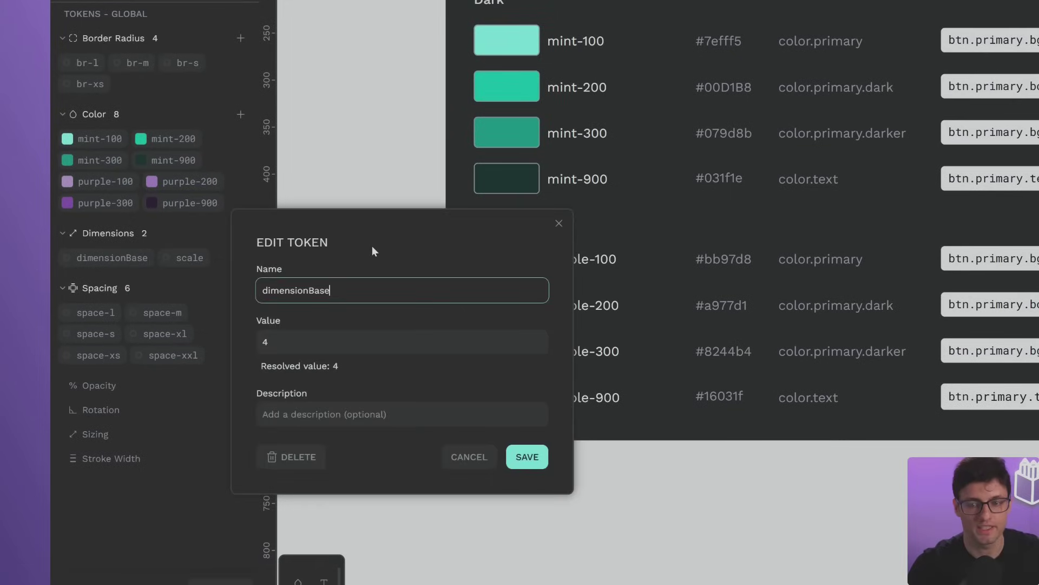
pyautogui.click(559, 223)
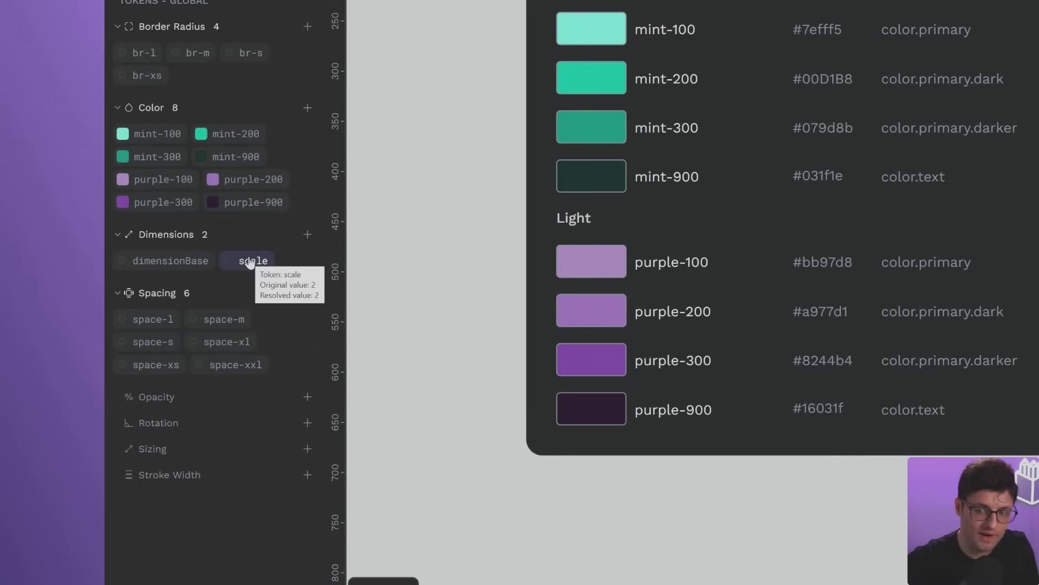
pyautogui.rightClick(154, 77)
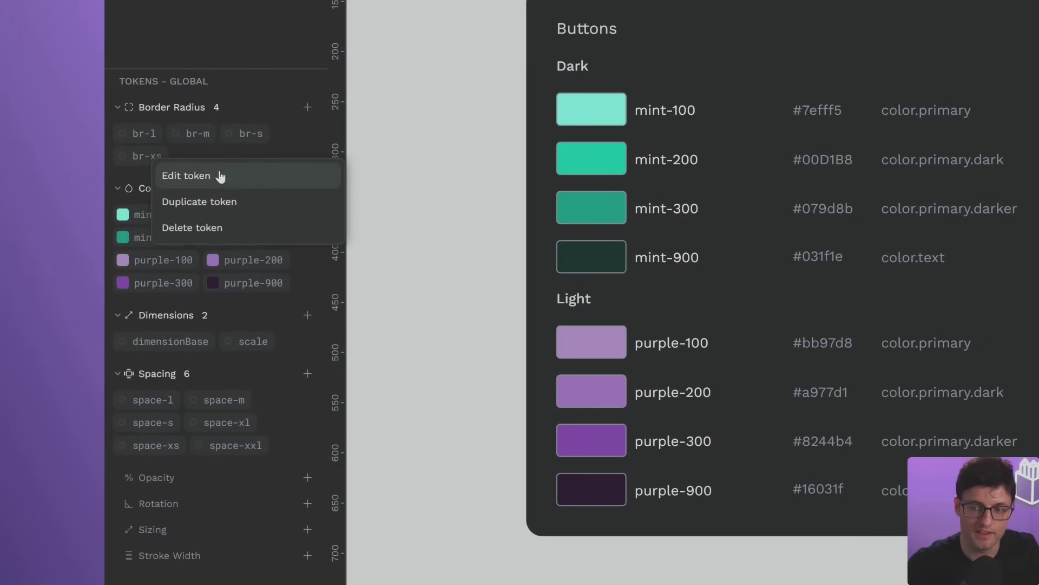
pyautogui.click(221, 93)
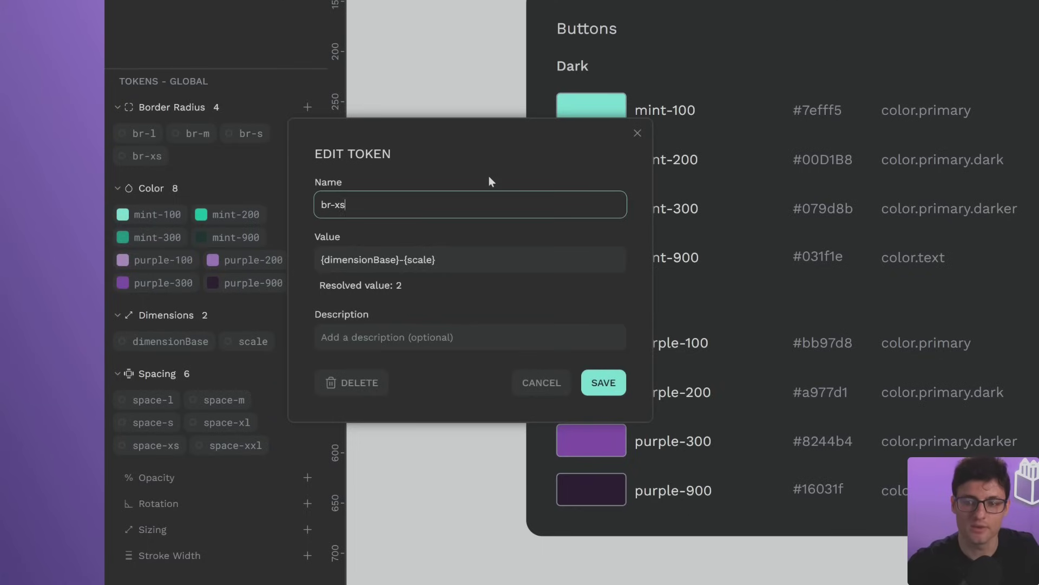
pyautogui.click(436, 260)
pyautogui.moveTo(436, 259); pyautogui.dragTo(321, 259)
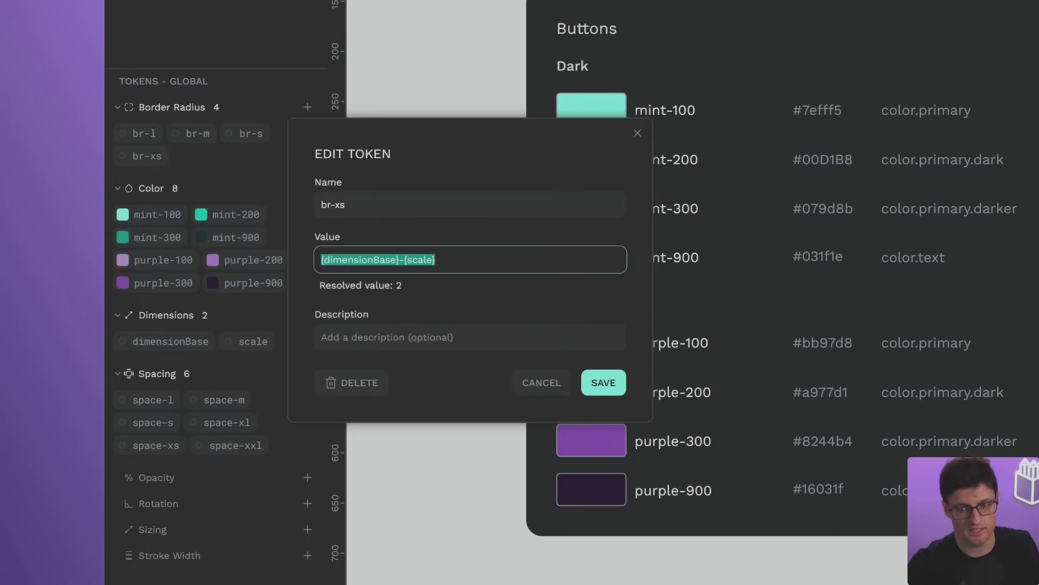
pyautogui.click(495, 229)
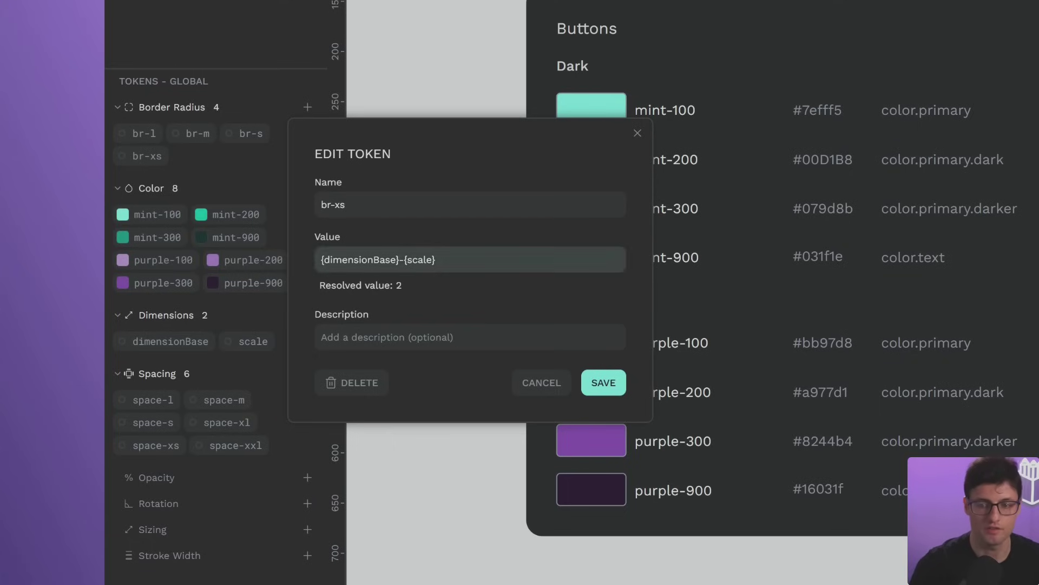
pyautogui.click(604, 385)
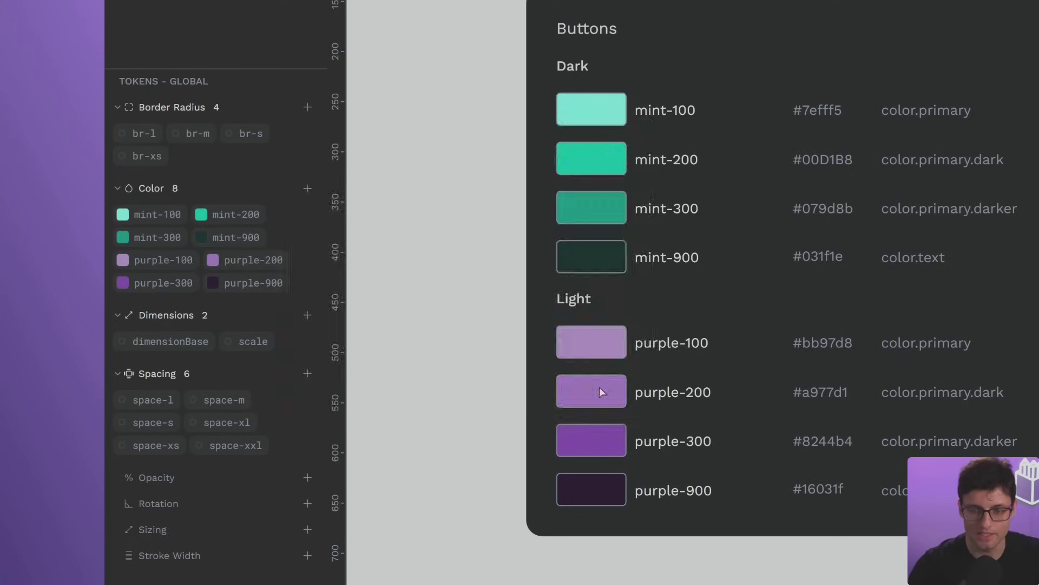
pyautogui.moveTo(252, 140)
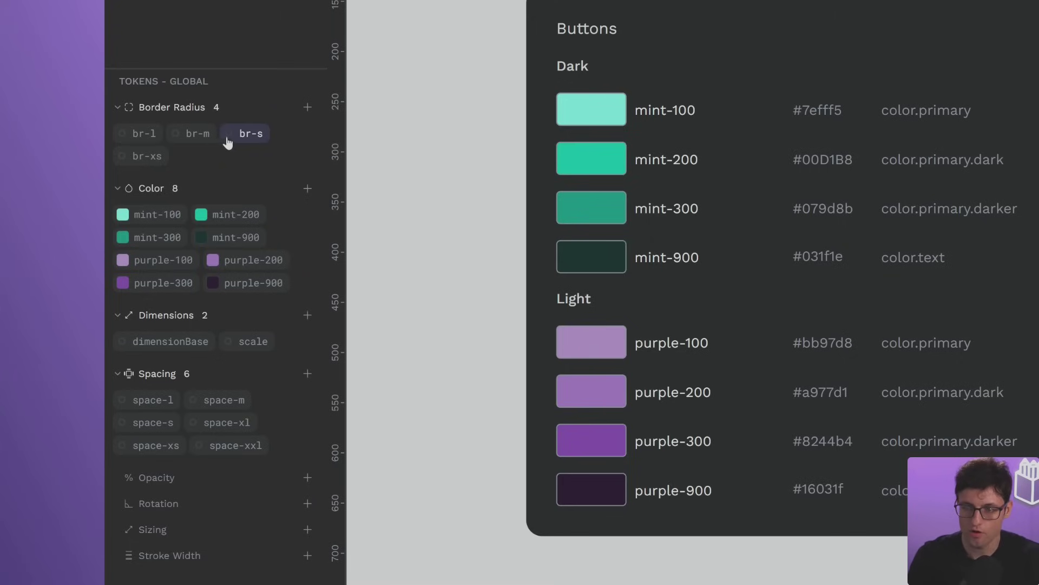
pyautogui.moveTo(200, 142)
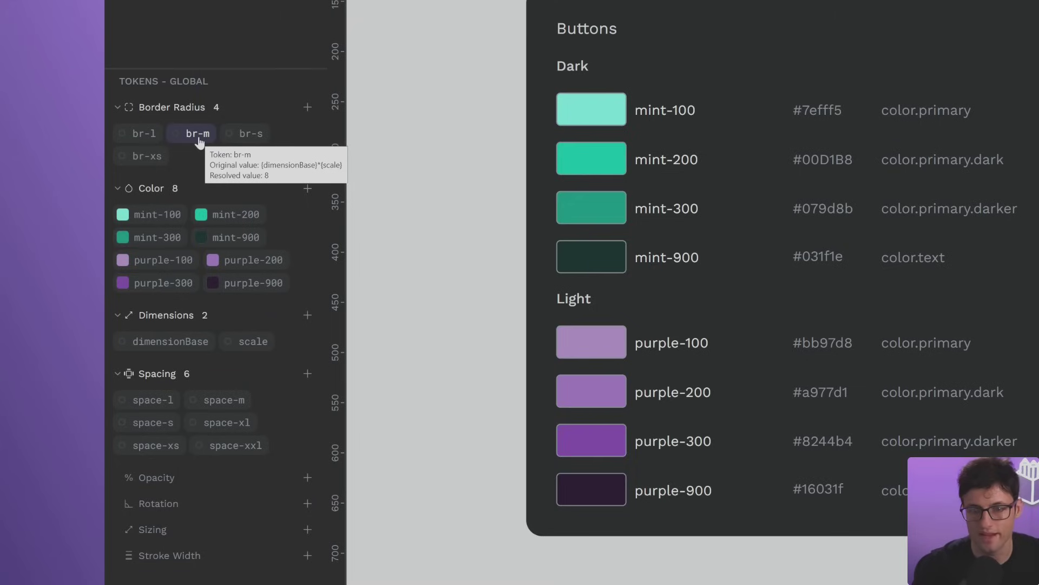
pyautogui.moveTo(142, 144)
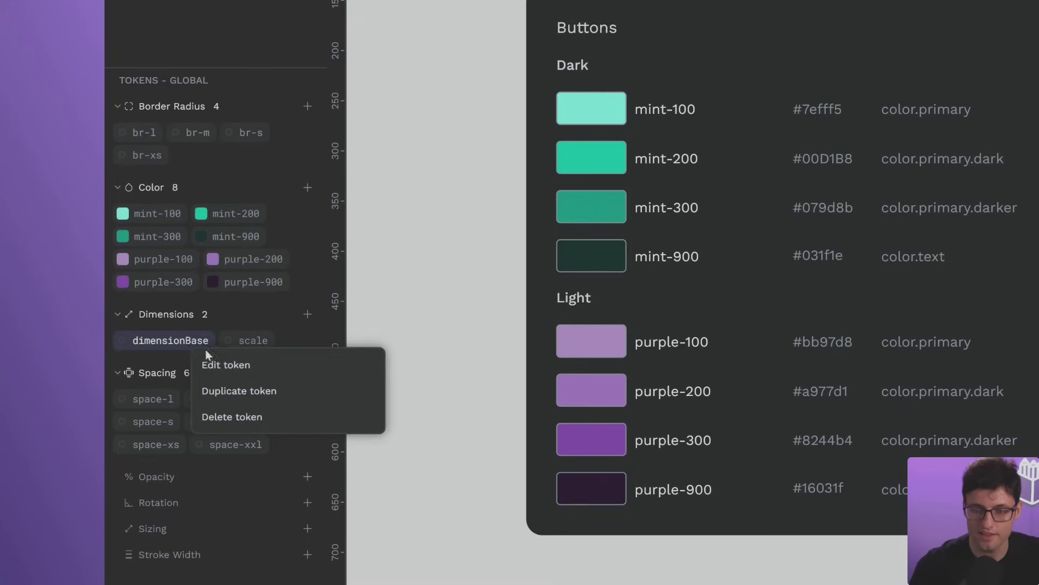
# Step: Change the dimensionBase token value from 4 to 8
pyautogui.click(226, 365)
pyautogui.click(389, 368)
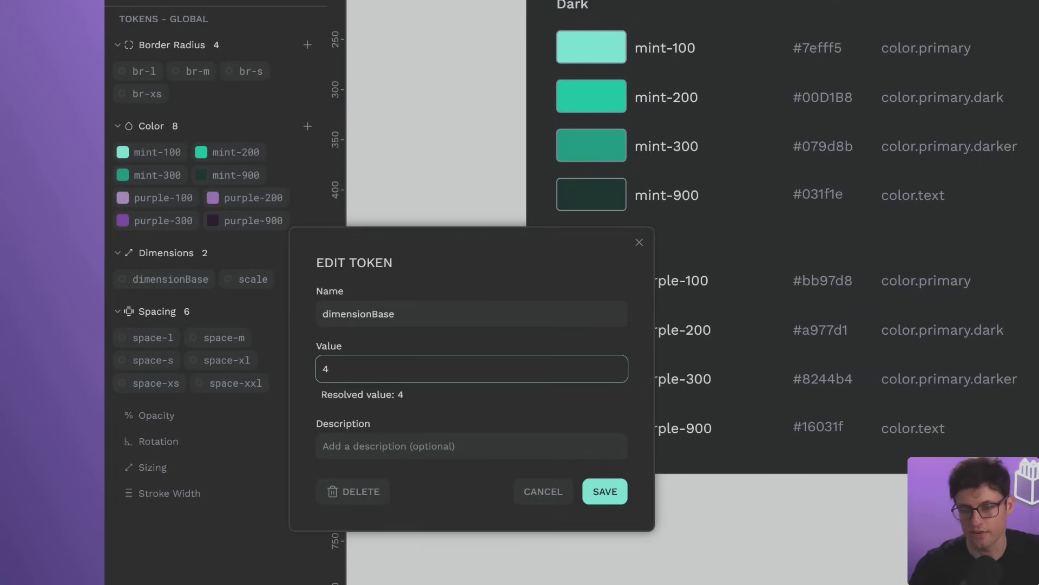
pyautogui.hotkey('ctrl', 'a')
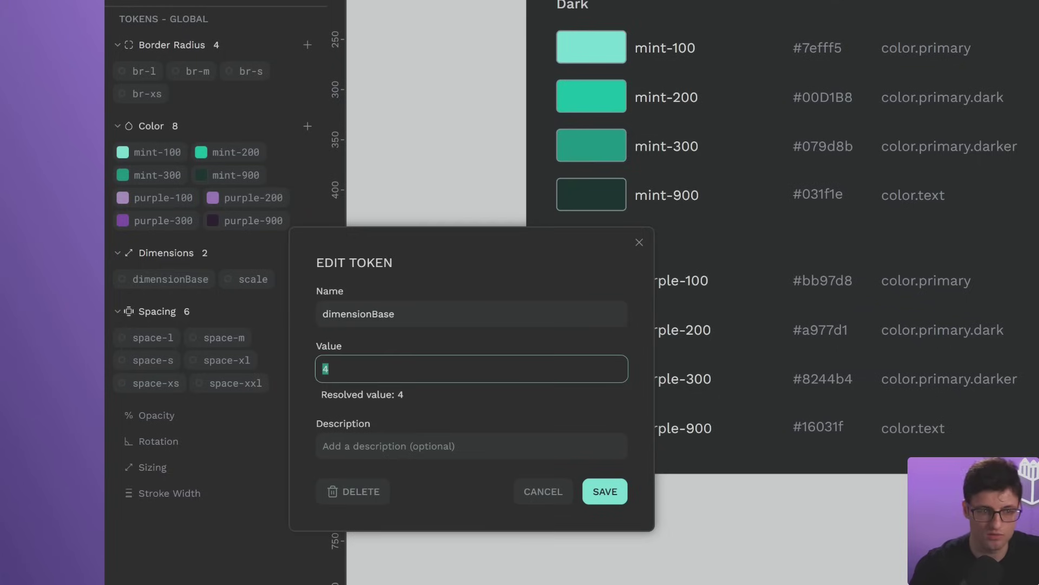
pyautogui.write('8')
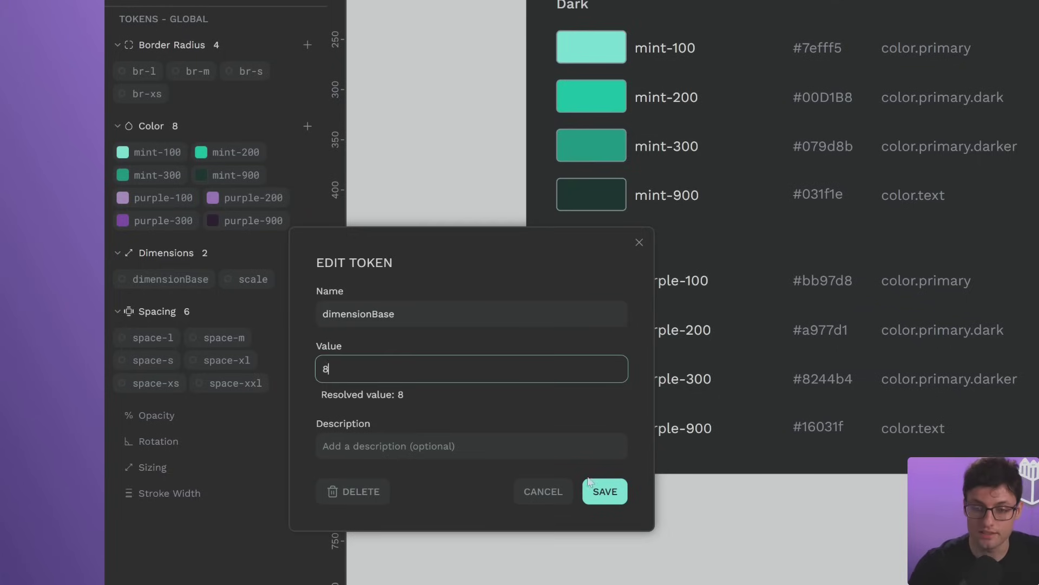
pyautogui.click(596, 497)
# Step: Reopen the dimensionBase token to confirm its value 8 and save it again
pyautogui.moveTo(141, 100)
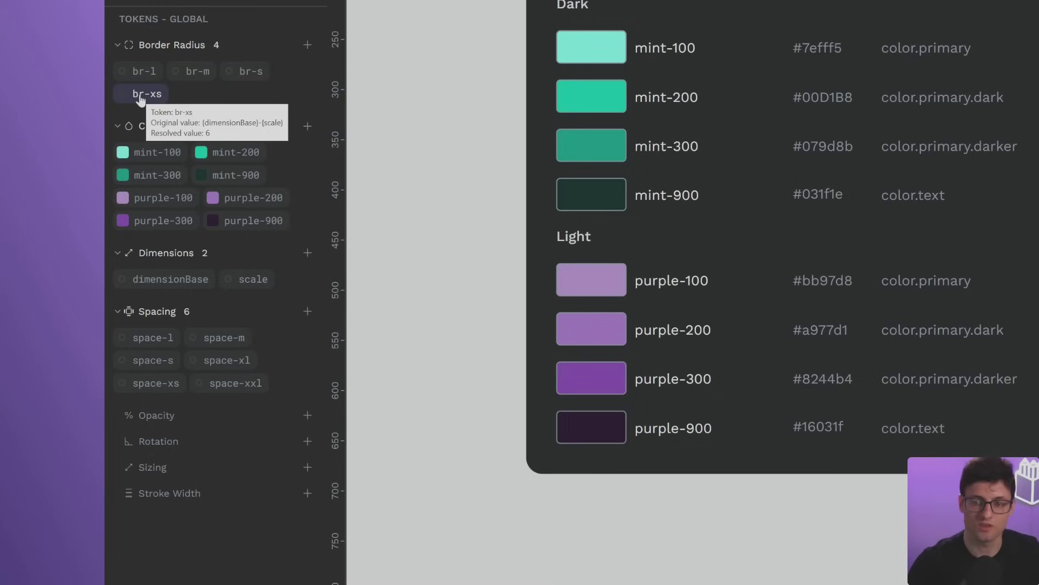
pyautogui.moveTo(265, 78)
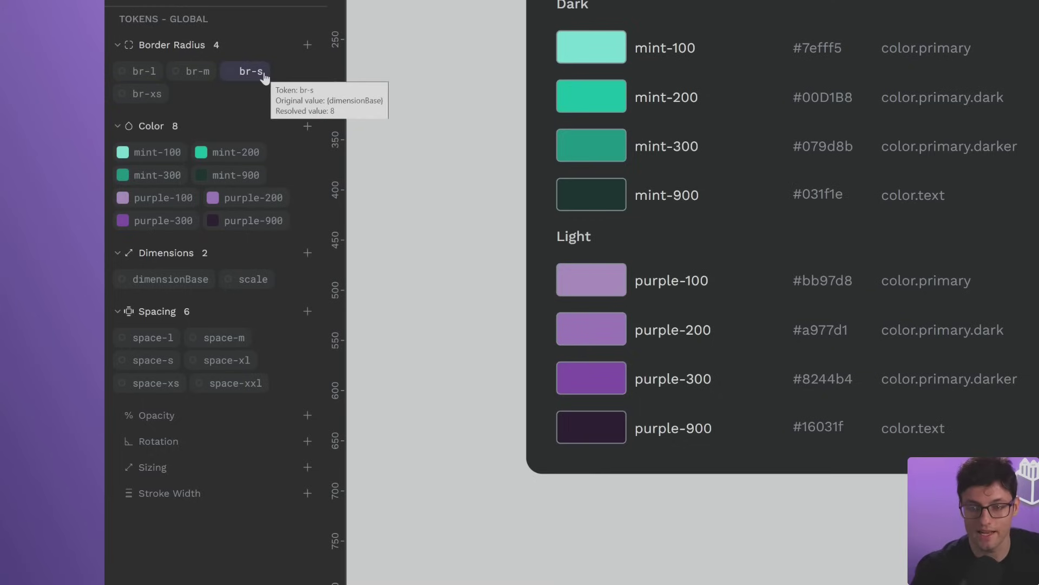
pyautogui.moveTo(213, 73)
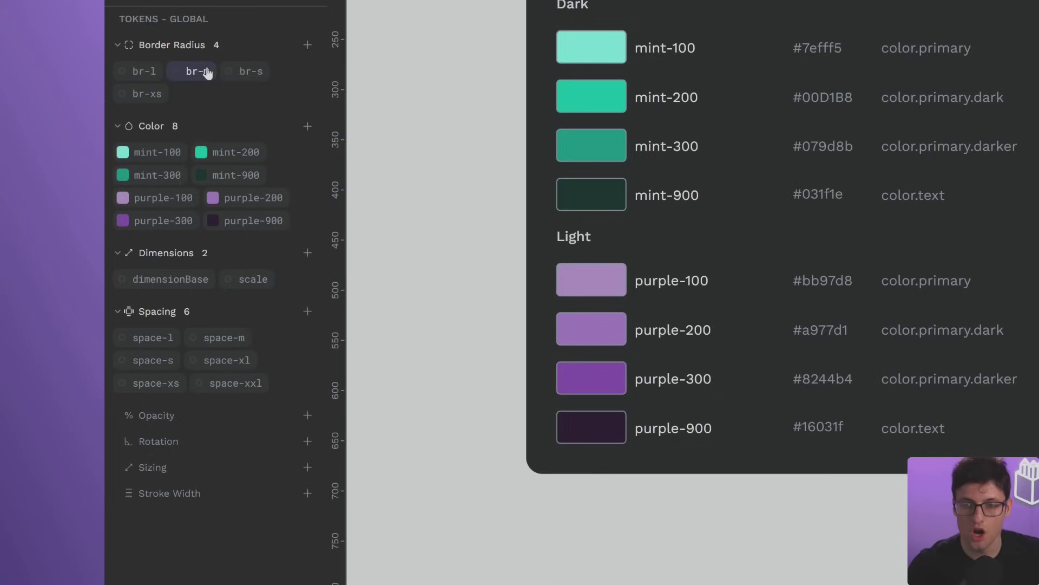
pyautogui.moveTo(152, 72)
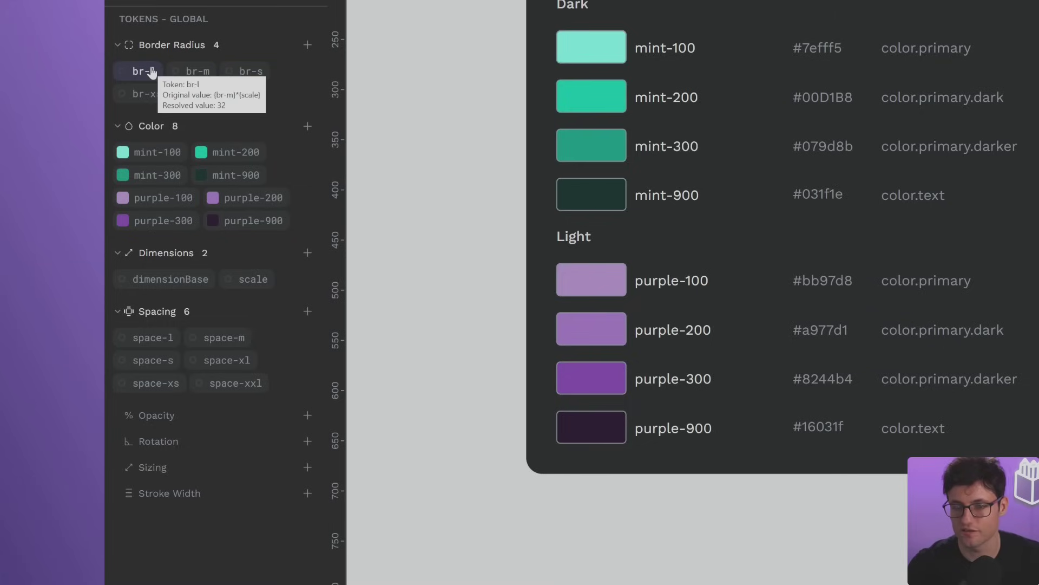
pyautogui.rightClick(185, 281)
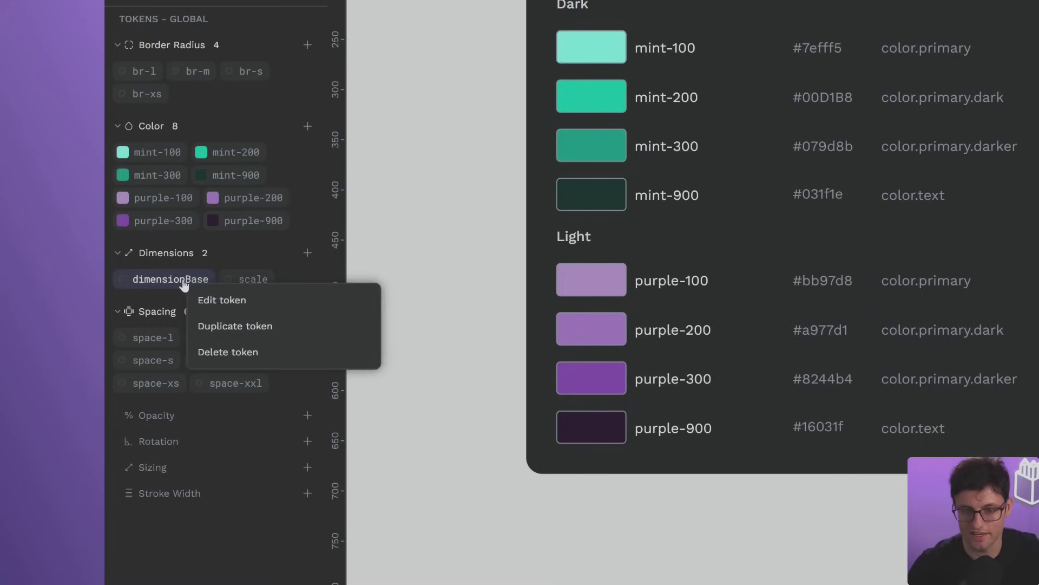
pyautogui.click(229, 301)
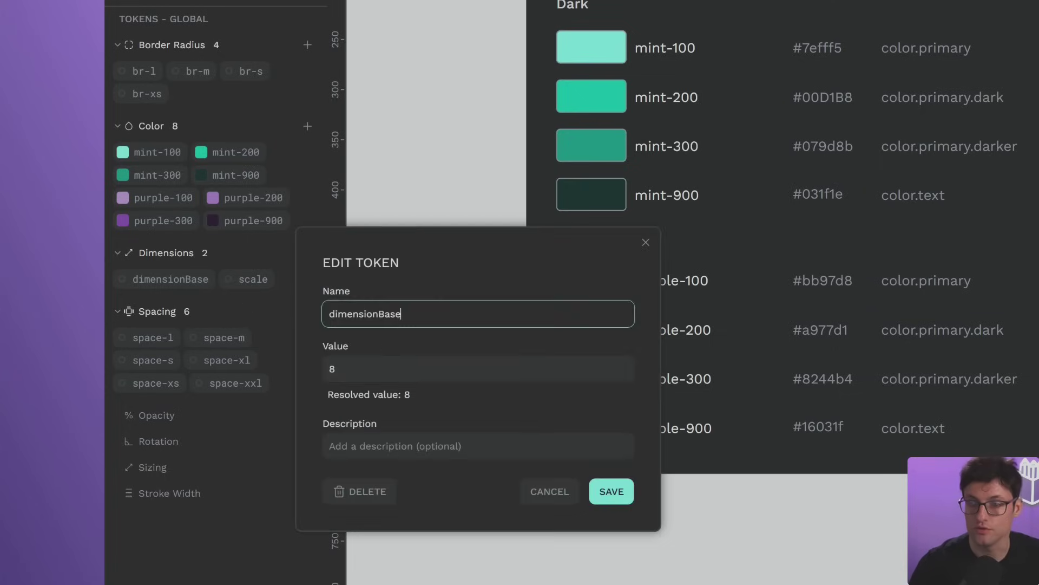
pyautogui.click(600, 493)
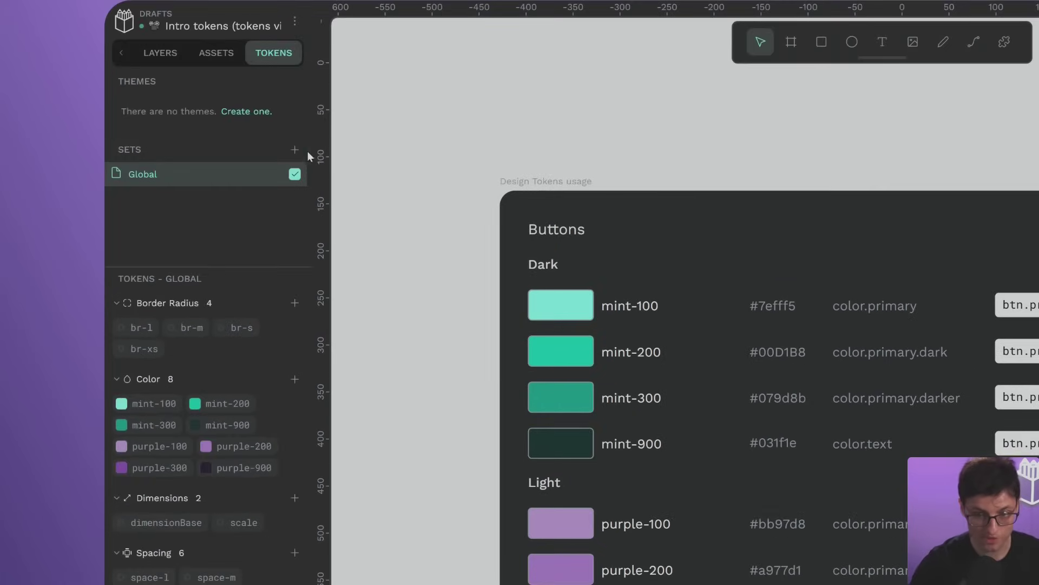
# Step: Create a token set named Alias/Dark and tick it active
pyautogui.click(294, 150)
pyautogui.write('Alias')
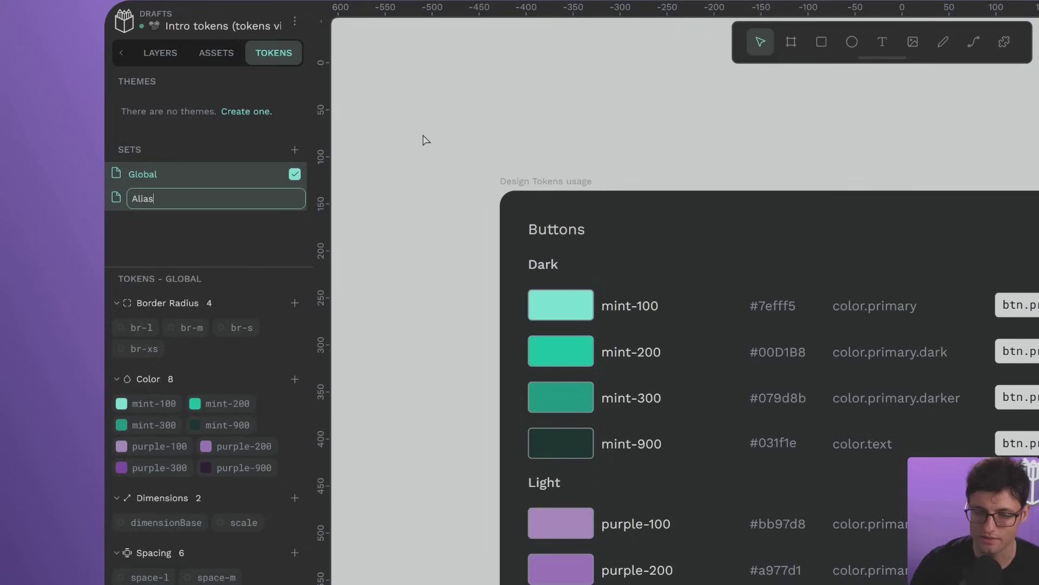
pyautogui.write('/Dark')
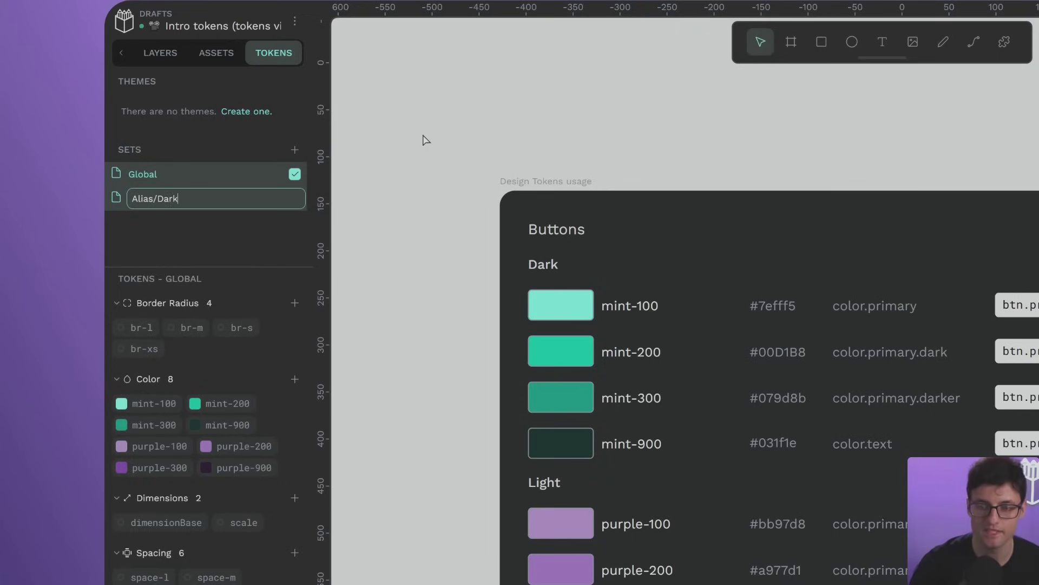
pyautogui.press('Return')
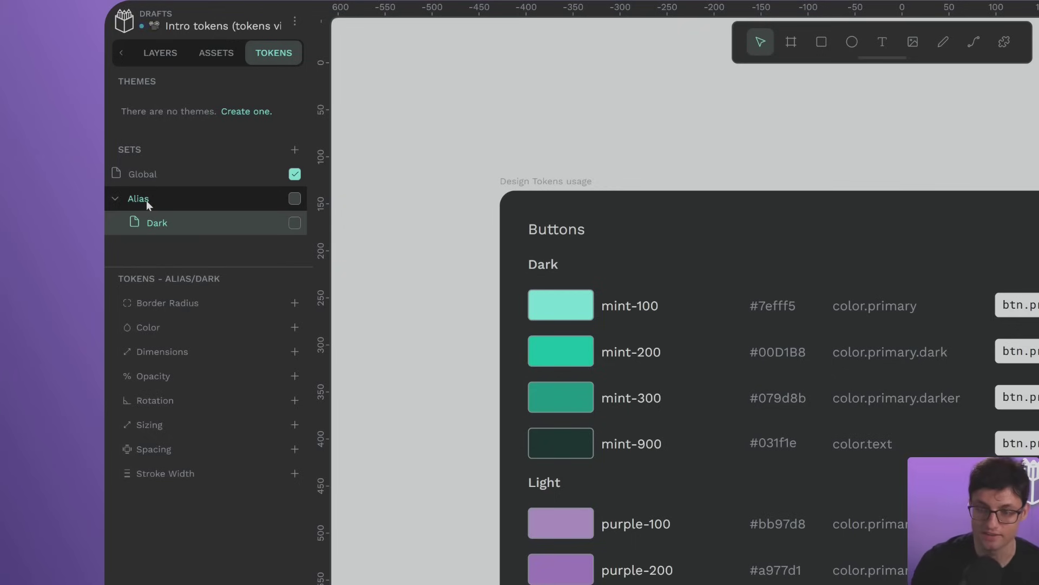
pyautogui.click(294, 223)
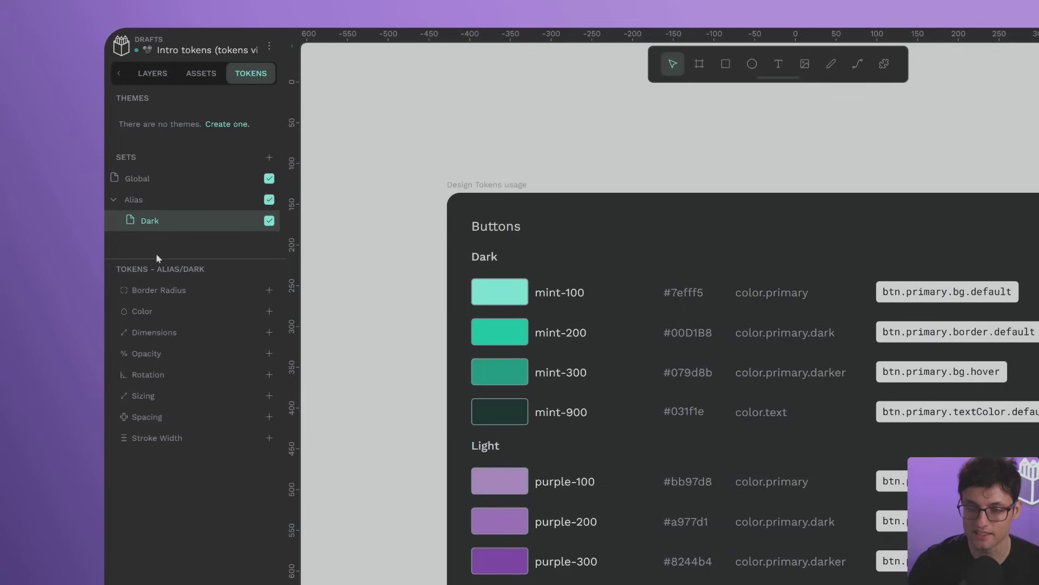
# Step: In the Alias/Dark set, add a color-primary token aliased to {mint-100}
pyautogui.click(172, 183)
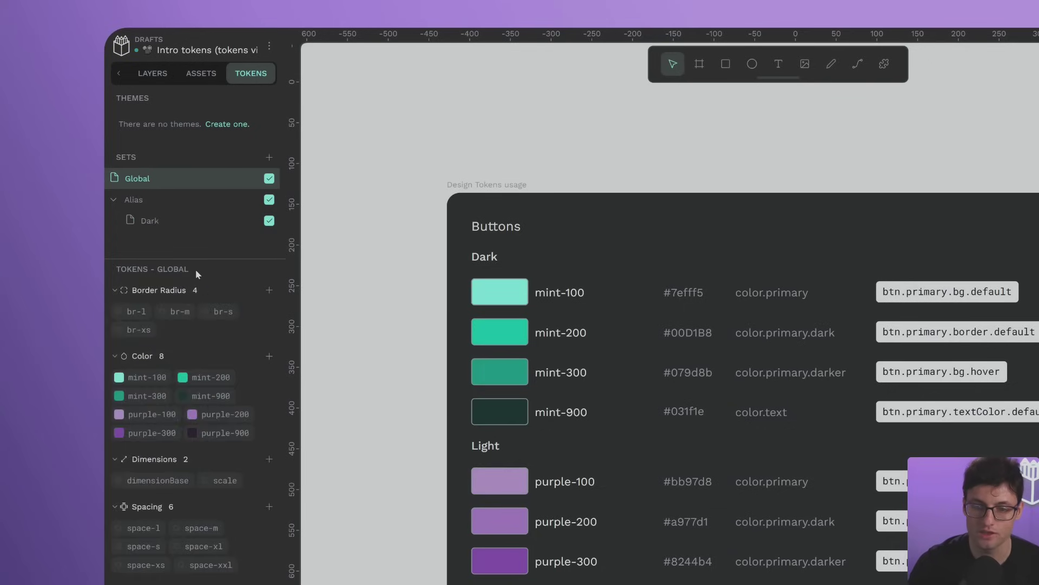
pyautogui.click(182, 225)
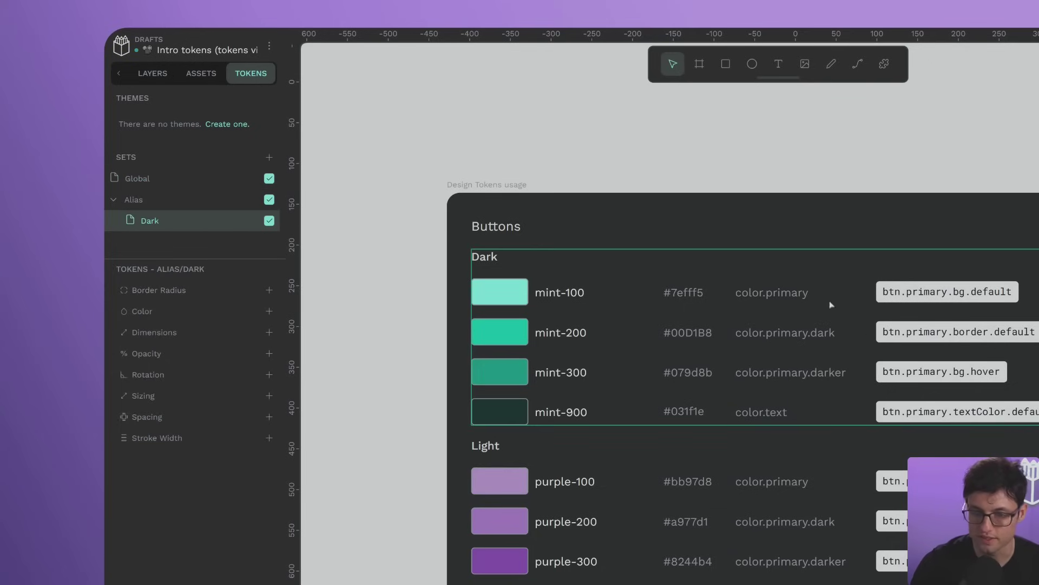
pyautogui.click(269, 310)
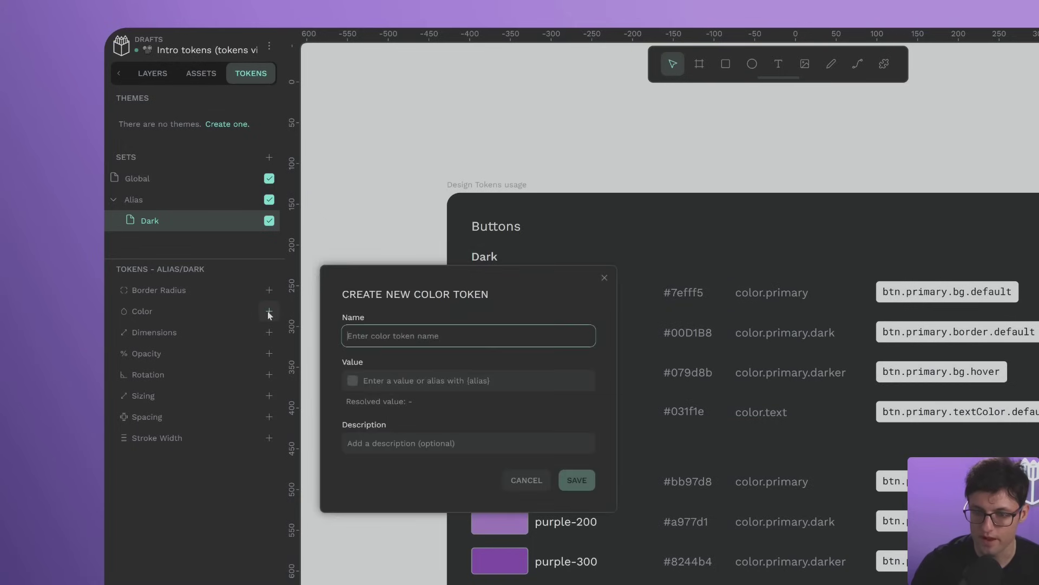
pyautogui.write('color')
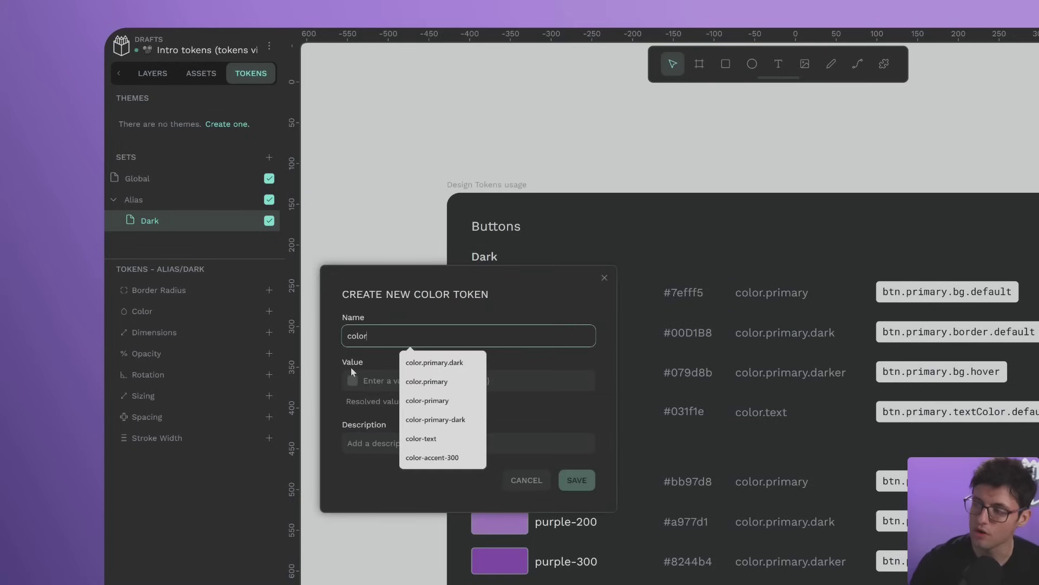
pyautogui.write('-primary')
pyautogui.press('Tab')
pyautogui.write('{mint-100}')
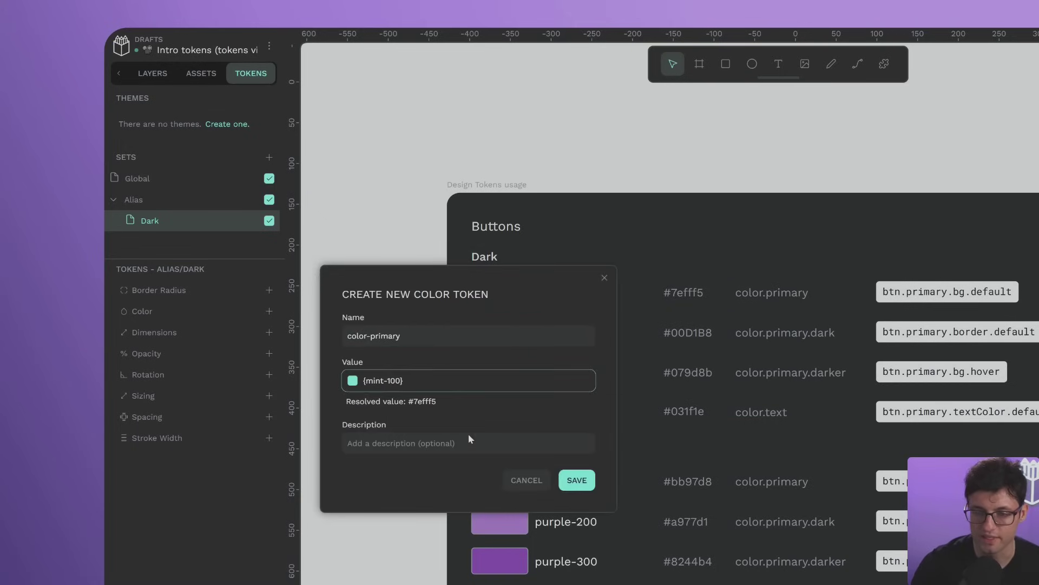
pyautogui.press('Return')
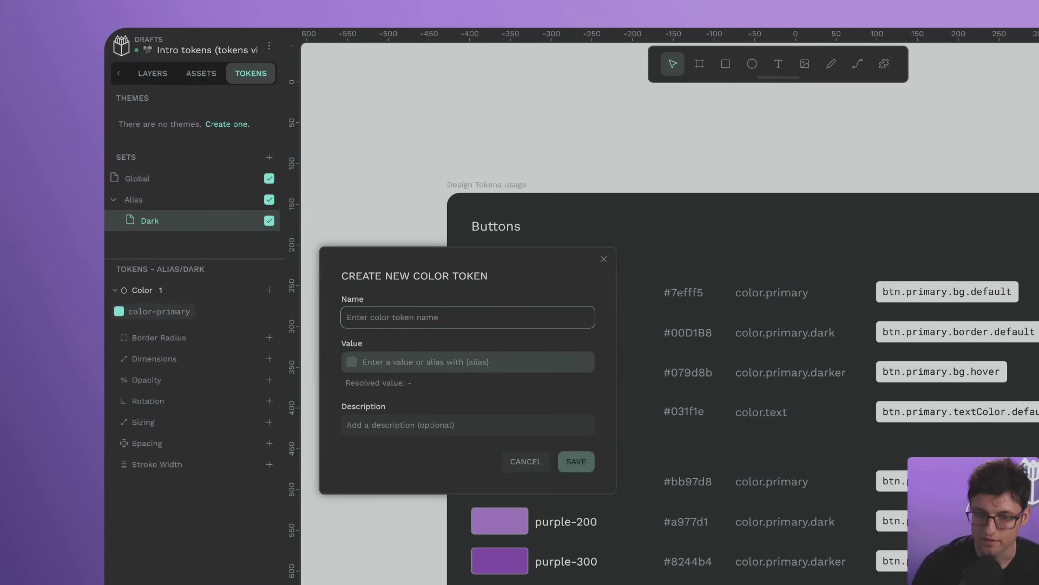
# Step: Add a color-primary-dark token aliased to {mint-200}
pyautogui.write('color-primary-dark')
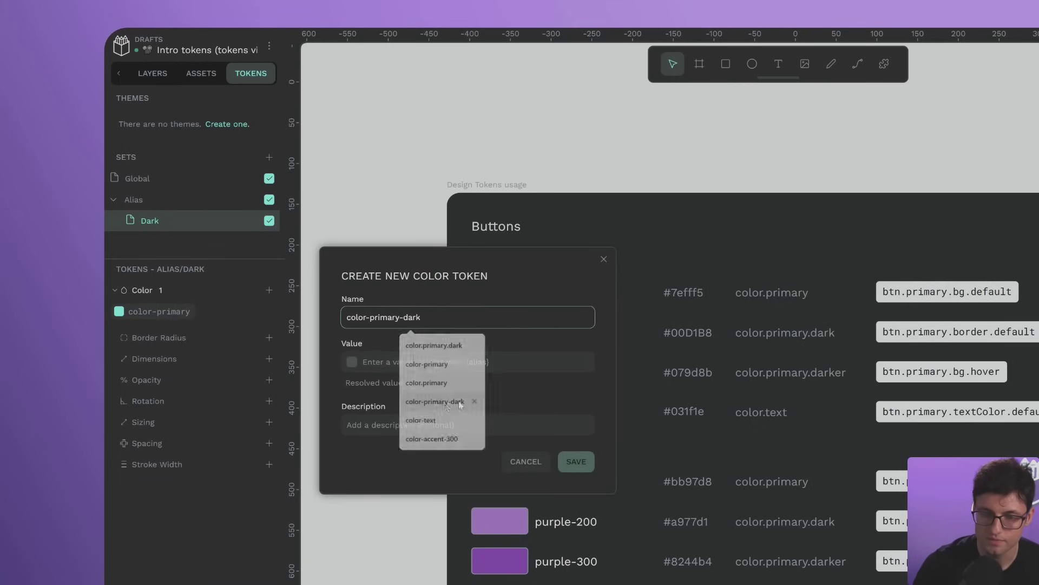
pyautogui.press('Tab')
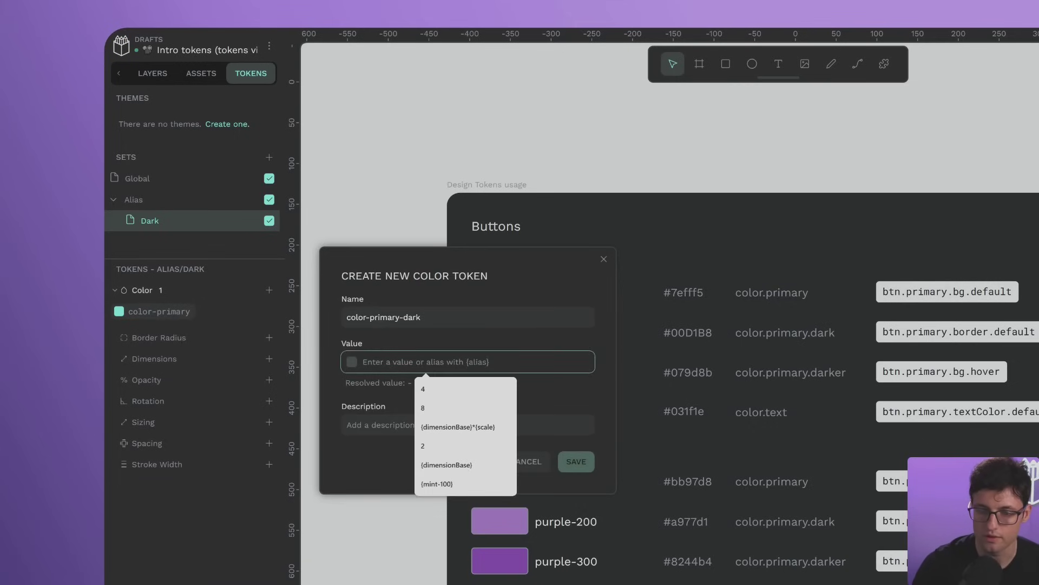
pyautogui.write('{mint-200}')
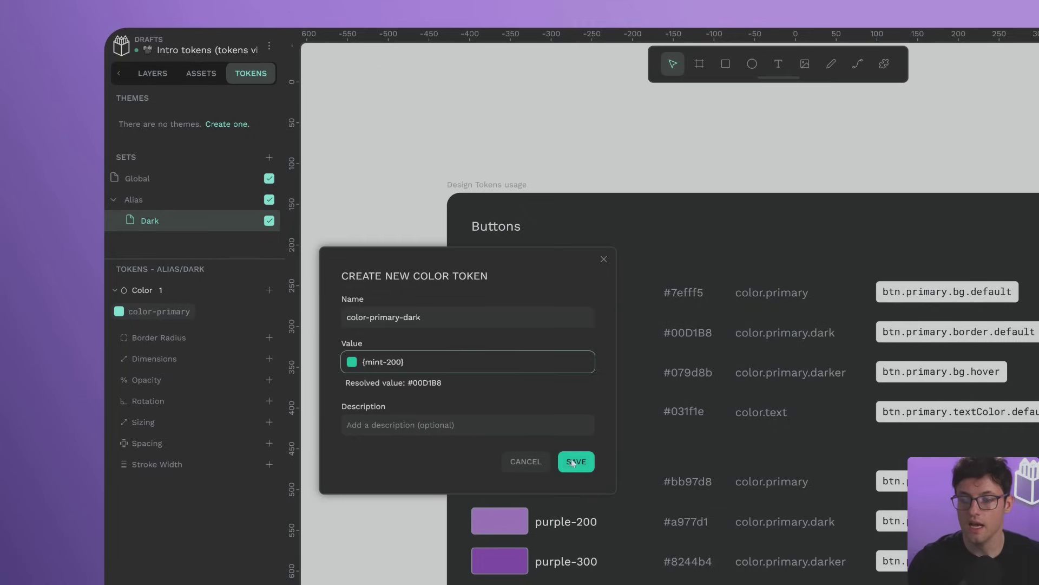
pyautogui.click(574, 461)
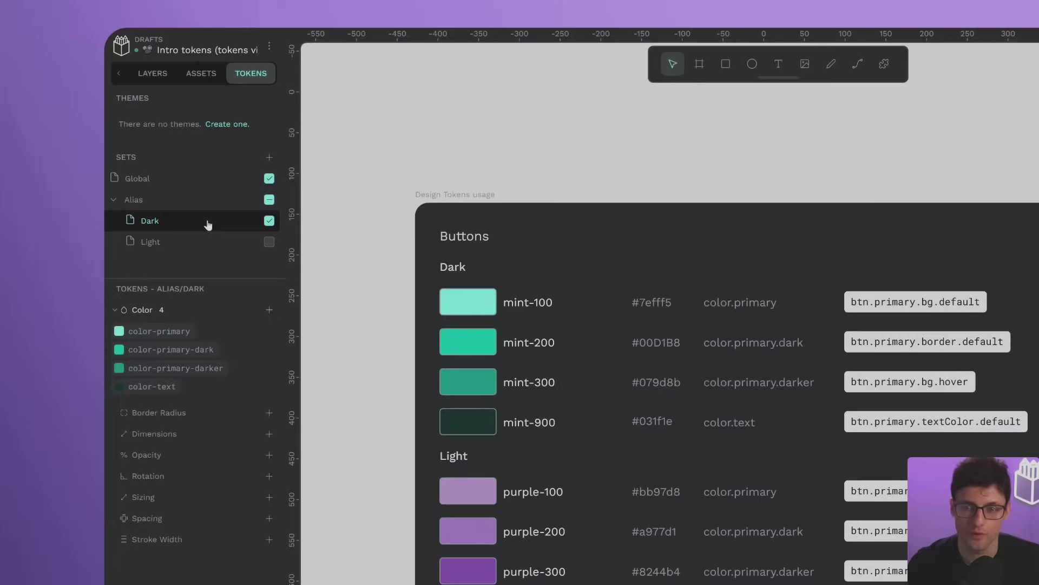
pyautogui.click(269, 241)
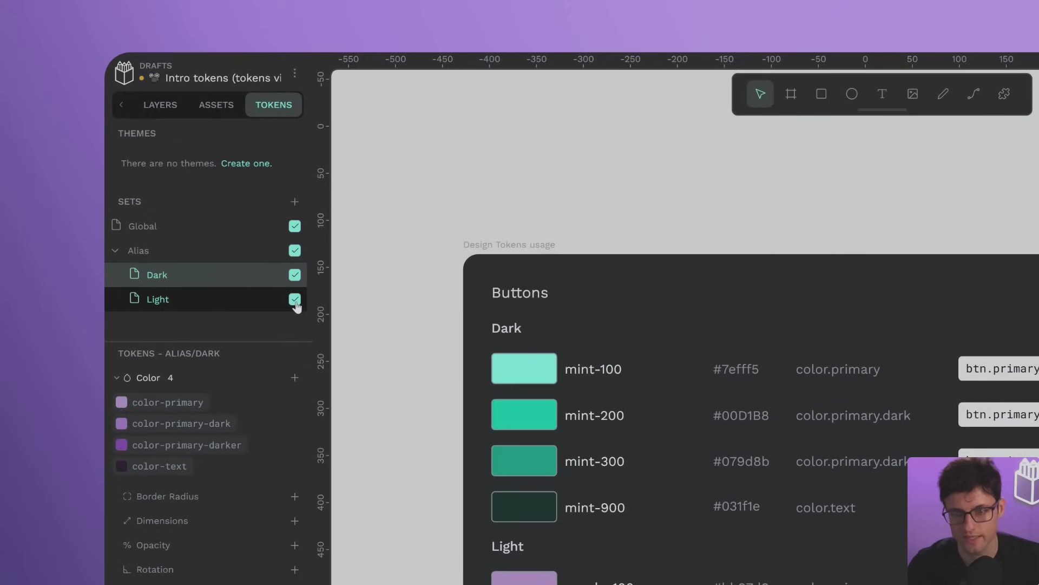
pyautogui.click(294, 300)
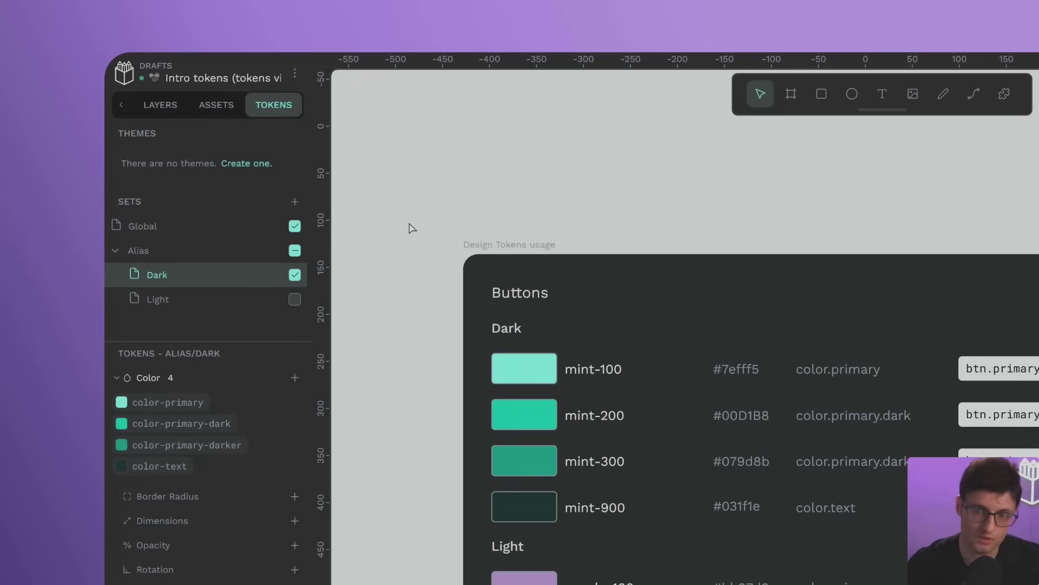
# Step: Create a new token set named Semantic
pyautogui.click(296, 206)
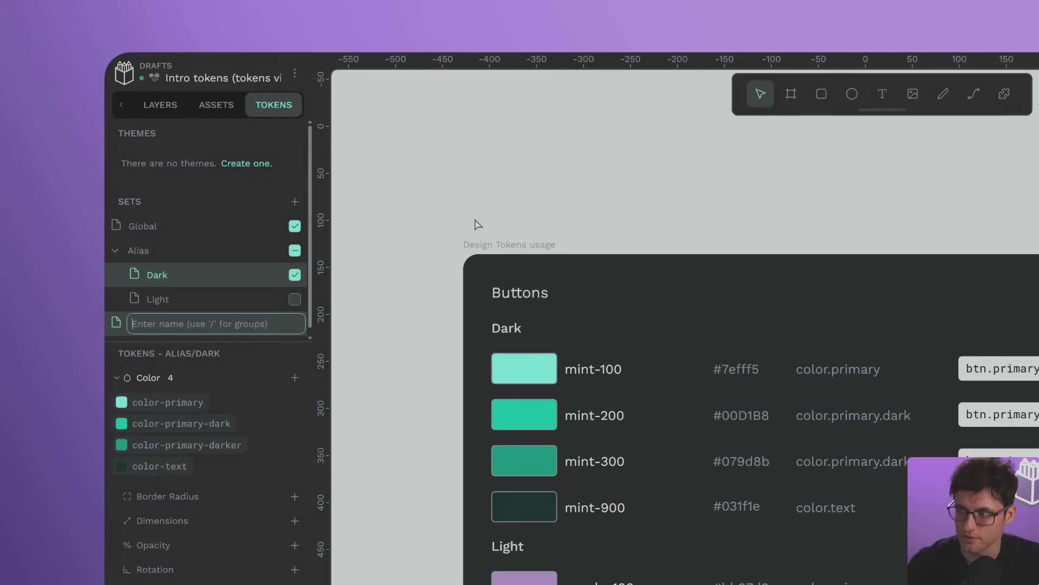
pyautogui.write('Semantic')
pyautogui.press('Return')
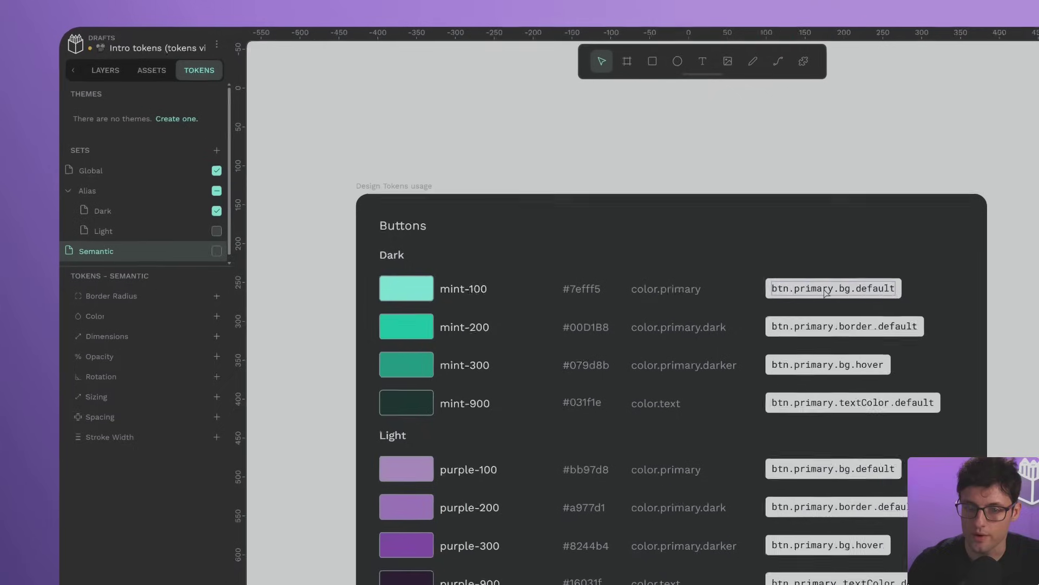
# Step: Add a btn.primary.bg.default colour token aliased to {color-primary}, copying its name from the board
pyautogui.click(1031, 372)
pyautogui.doubleClick(794, 280)
pyautogui.hotkey('ctrl', 'c')
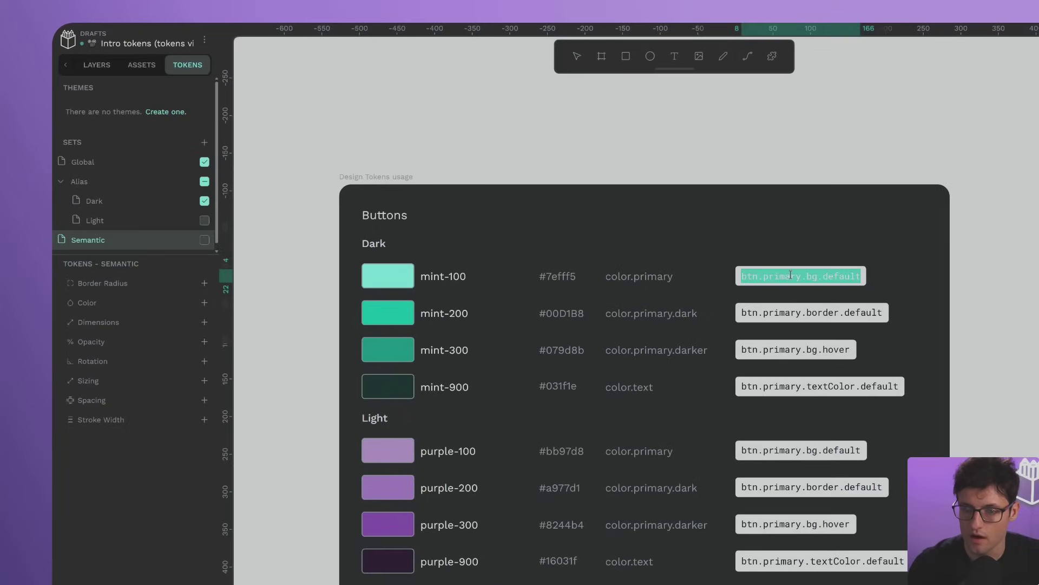
pyautogui.press('Escape')
pyautogui.click(204, 302)
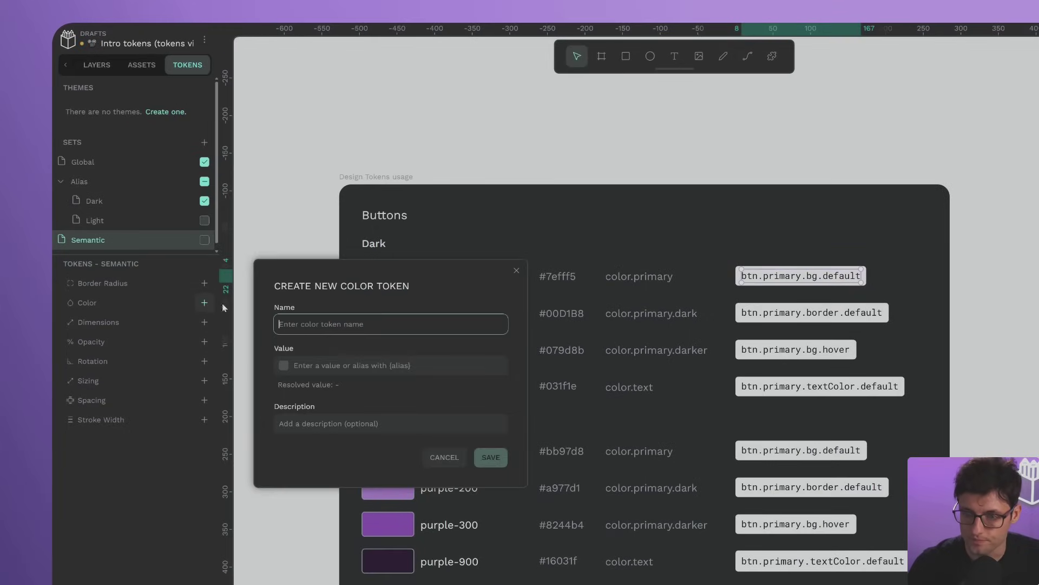
pyautogui.hotkey('ctrl', 'v')
pyautogui.click(333, 365)
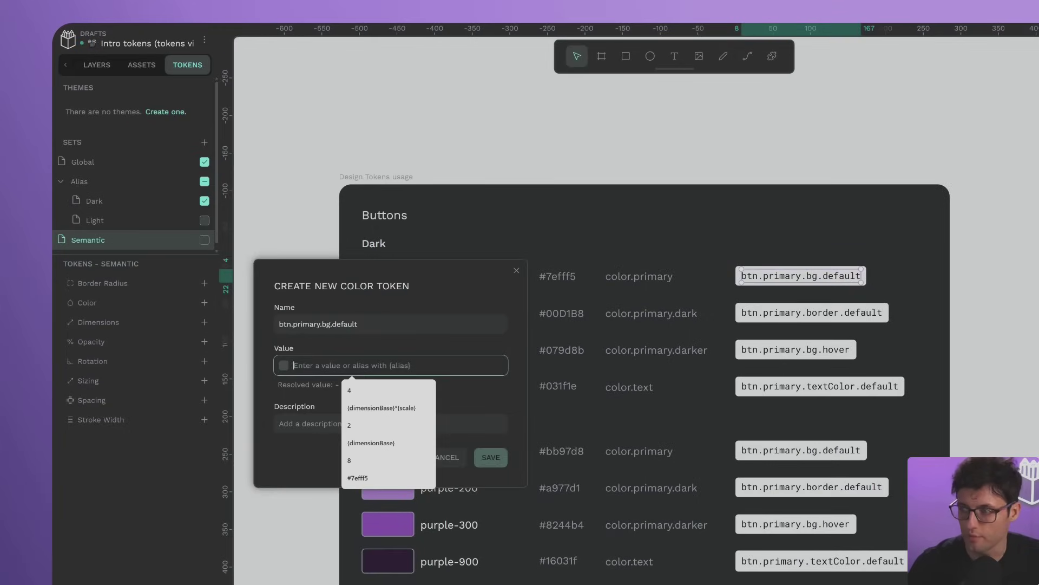
pyautogui.write('{co')
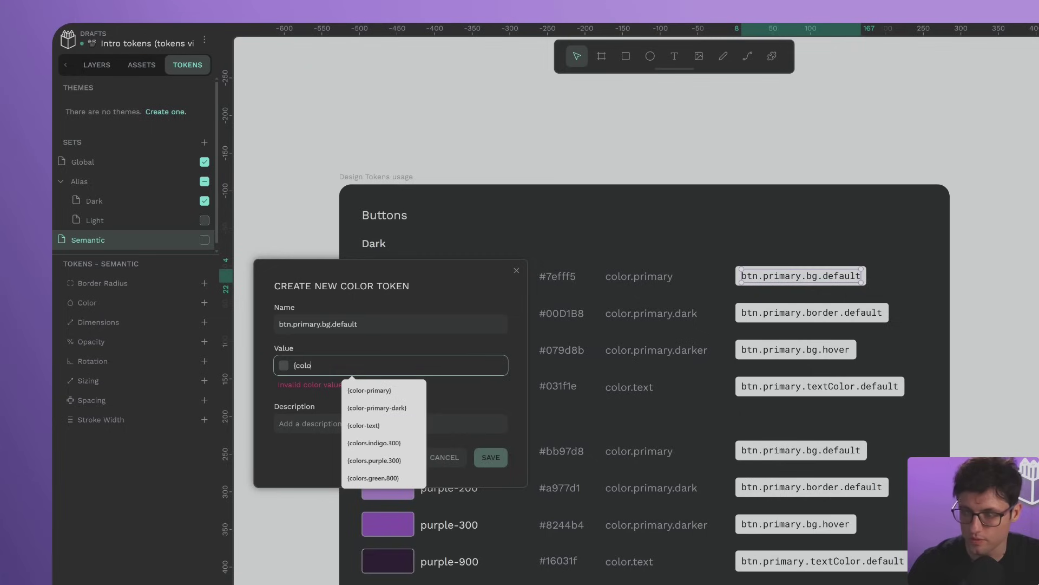
pyautogui.write('lo')
pyautogui.press('Return')
pyautogui.press('Return')
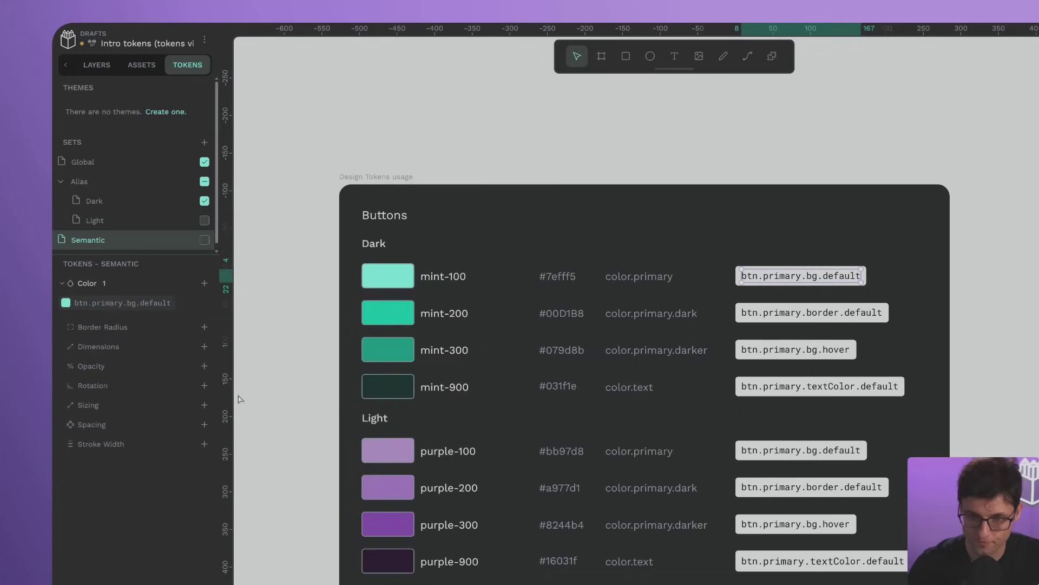
# Step: Add a btn.primary.border.default colour token aliased to {color-primary-dark}
pyautogui.click(795, 316)
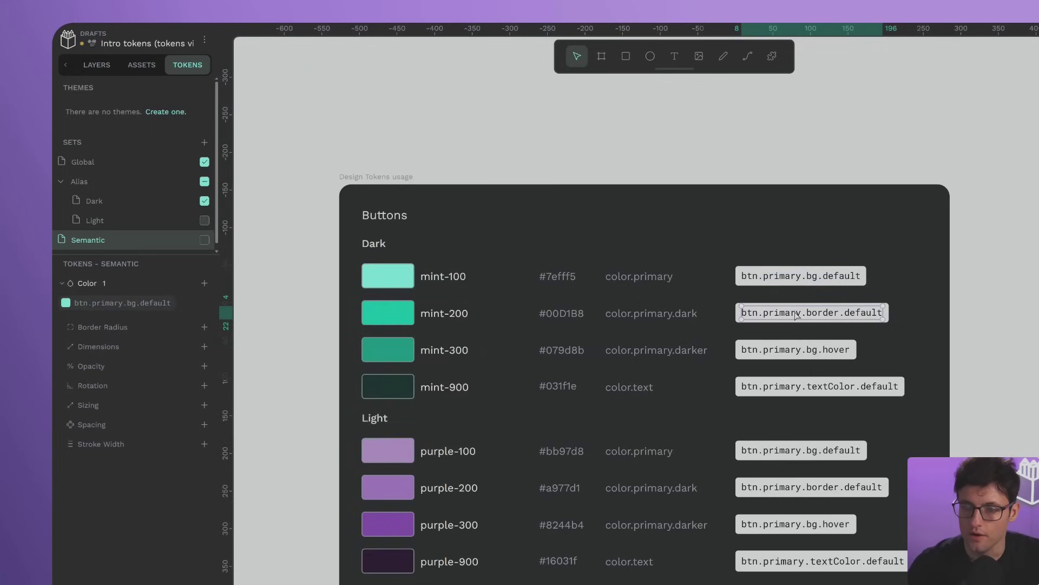
pyautogui.doubleClick(795, 313)
pyautogui.hotkey('ctrl', 'c')
pyautogui.press('Escape')
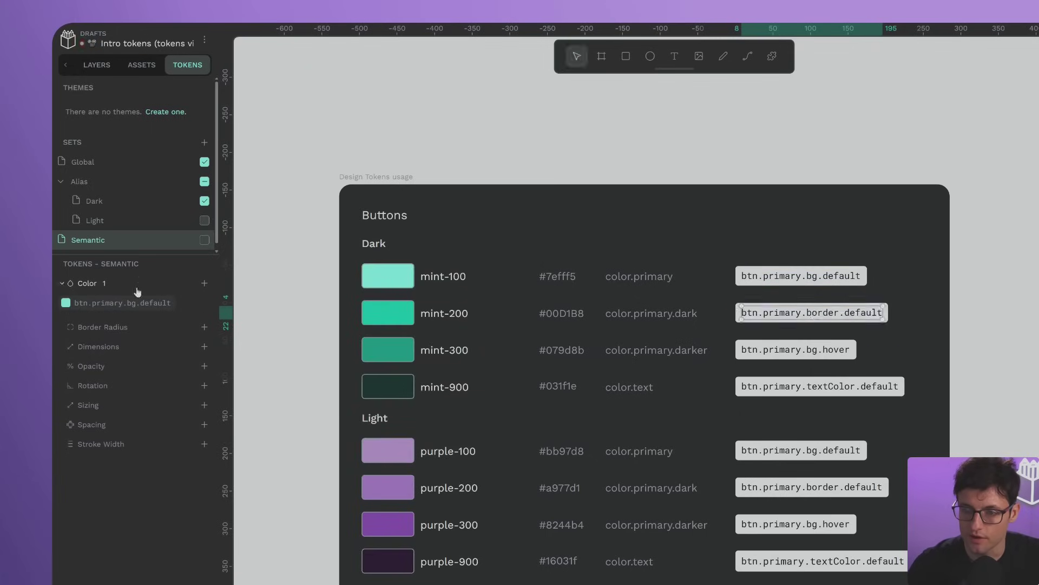
pyautogui.click(204, 284)
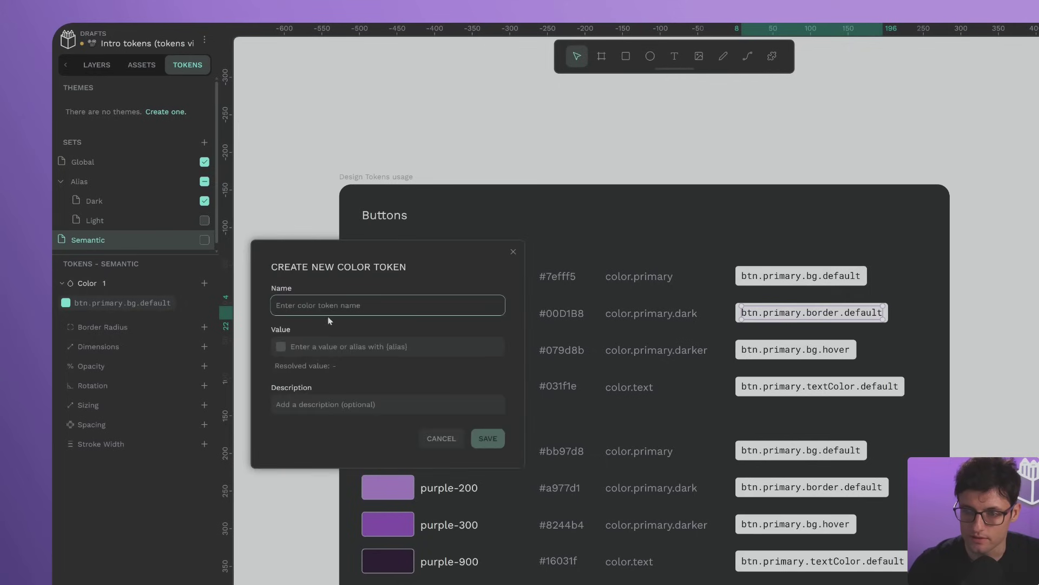
pyautogui.hotkey('ctrl', 'v')
pyautogui.click(346, 345)
pyautogui.write('{')
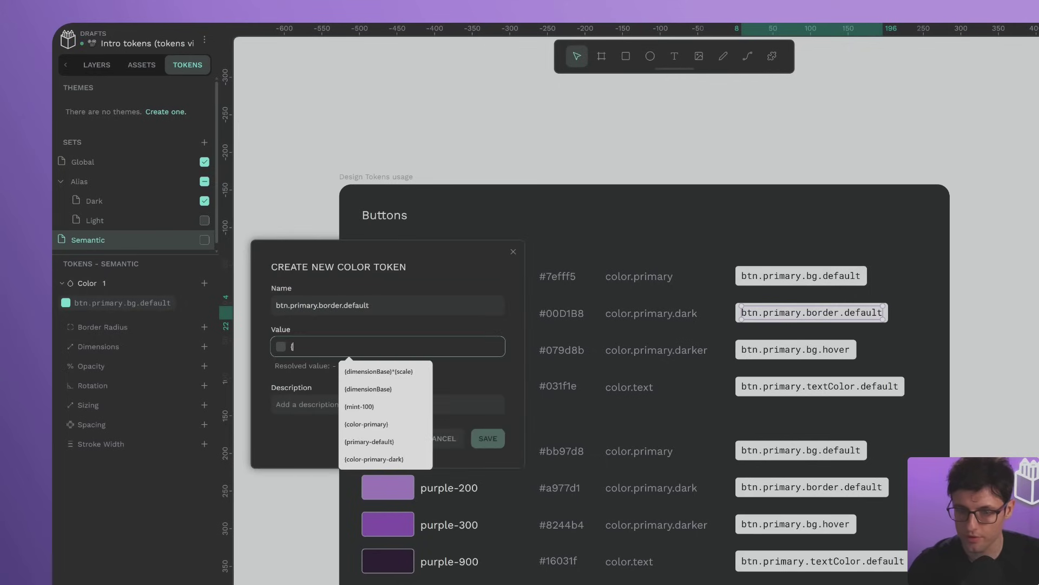
pyautogui.write('color-primary')
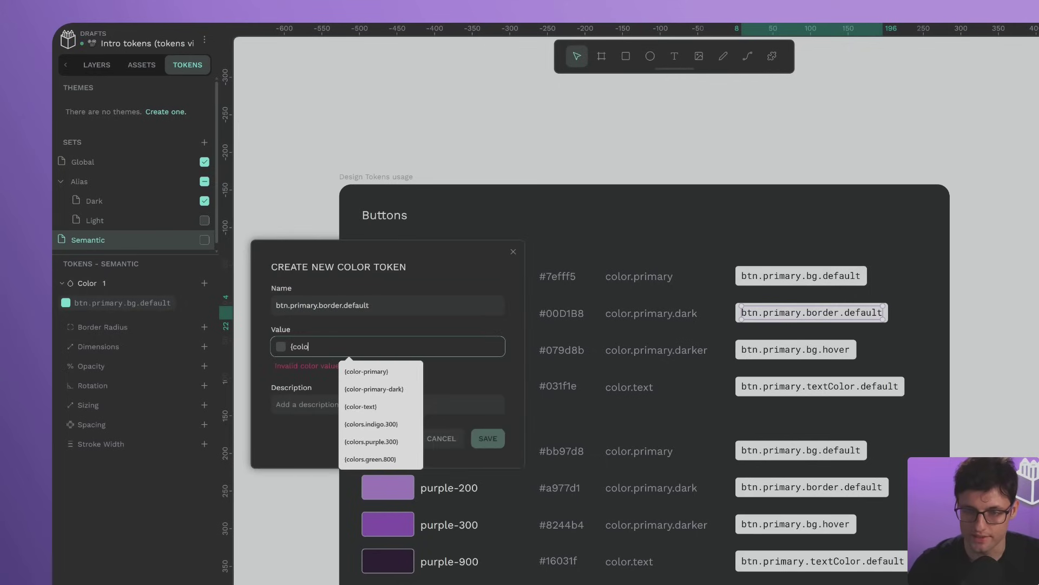
pyautogui.click(416, 398)
pyautogui.click(488, 438)
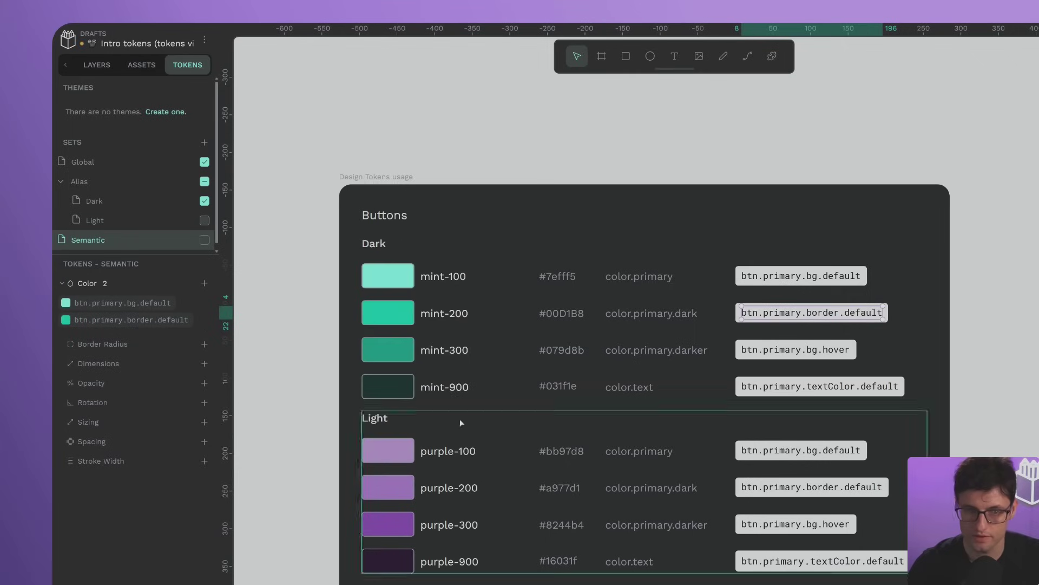
# Step: Add a btn.primary.textColor.default colour token aliased to {color-text}
pyautogui.click(815, 386)
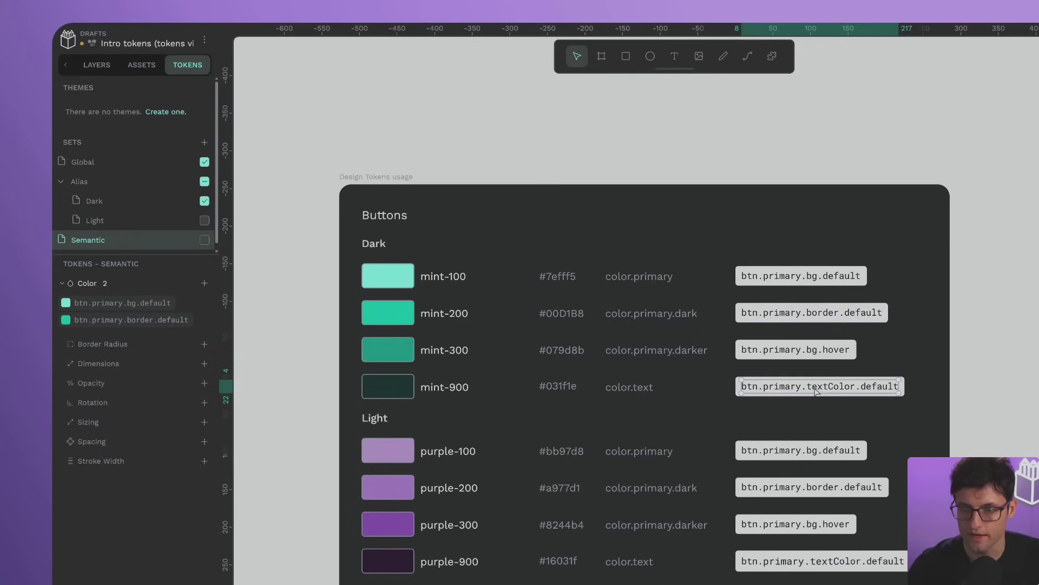
pyautogui.doubleClick(814, 386)
pyautogui.hotkey('ctrl', 'c')
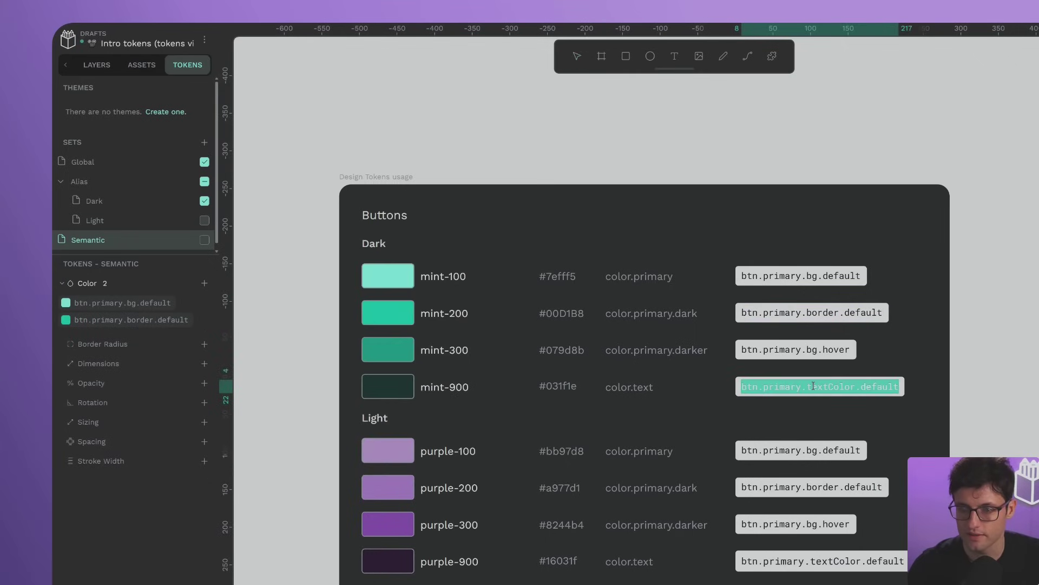
pyautogui.click(204, 283)
pyautogui.hotkey('ctrl', 'v')
pyautogui.press('Tab')
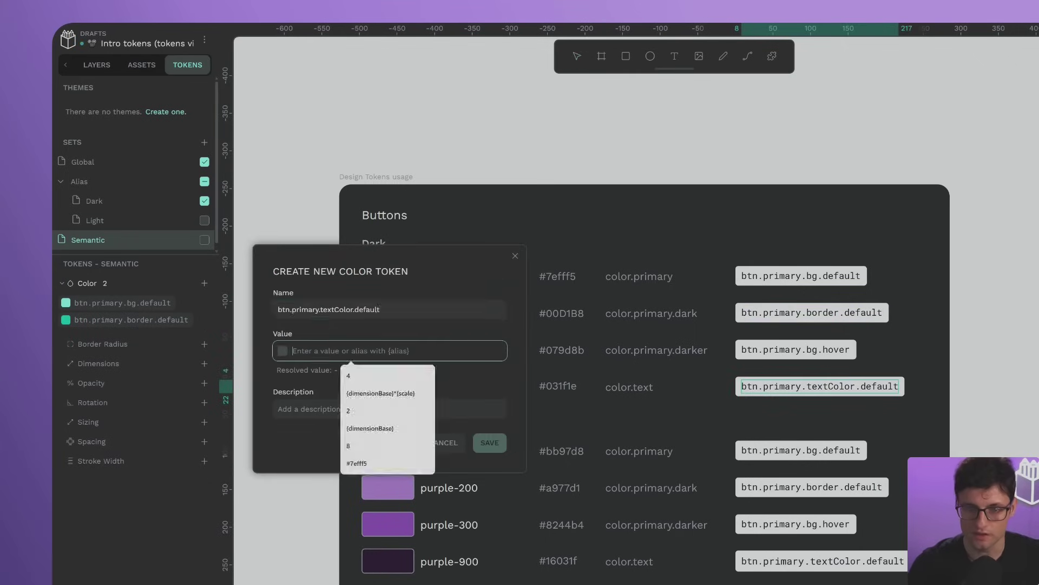
pyautogui.write('{colo')
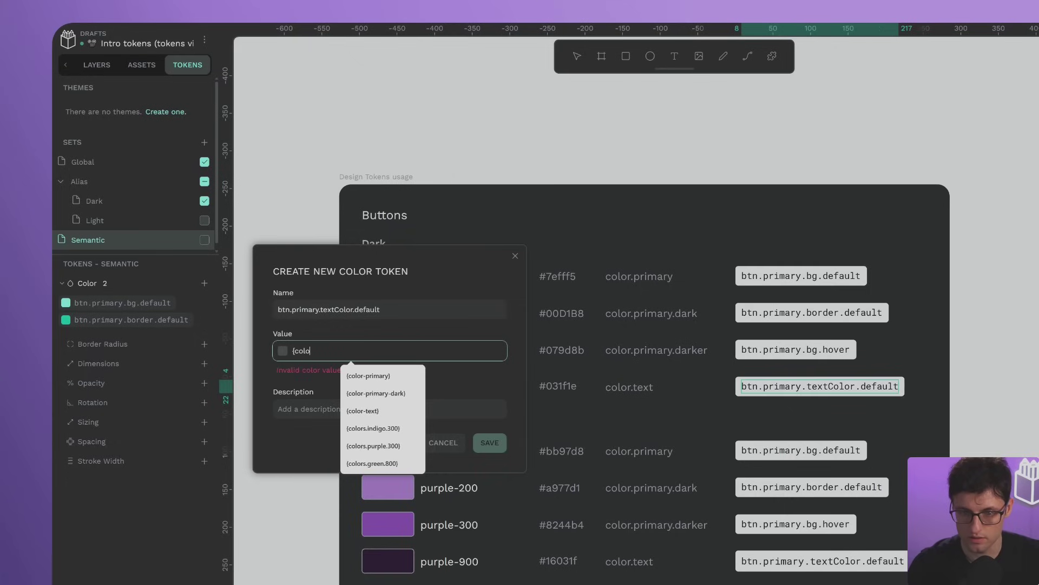
pyautogui.click(383, 394)
pyautogui.hotkey('ctrl', 'z')
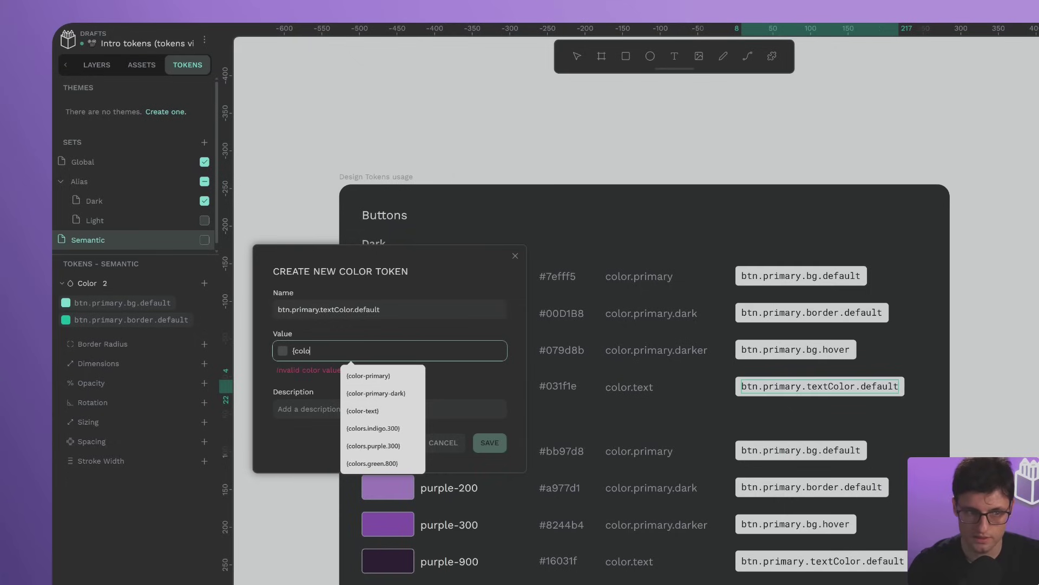
pyautogui.write('r-text}')
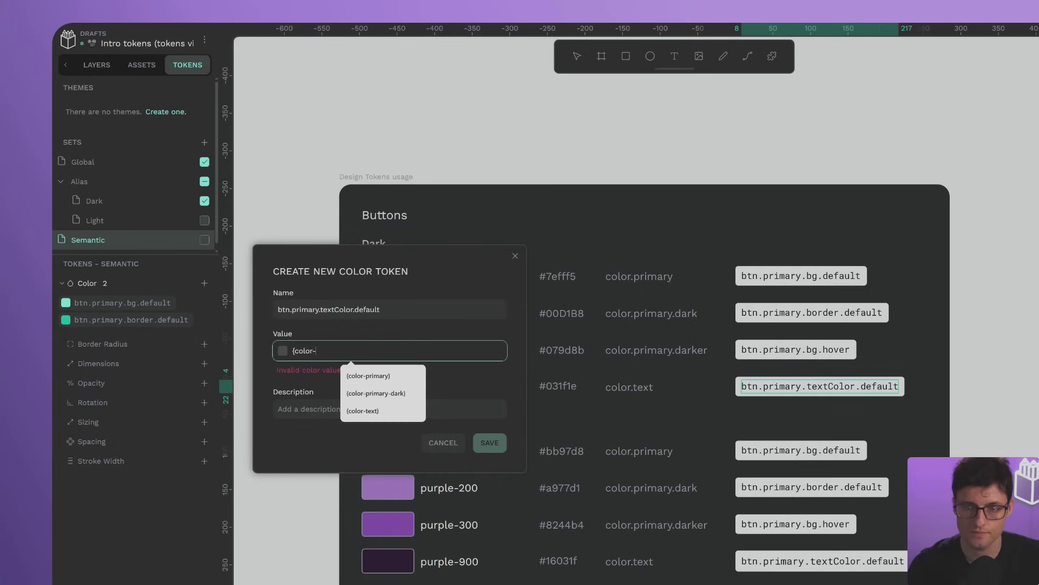
pyautogui.click(490, 443)
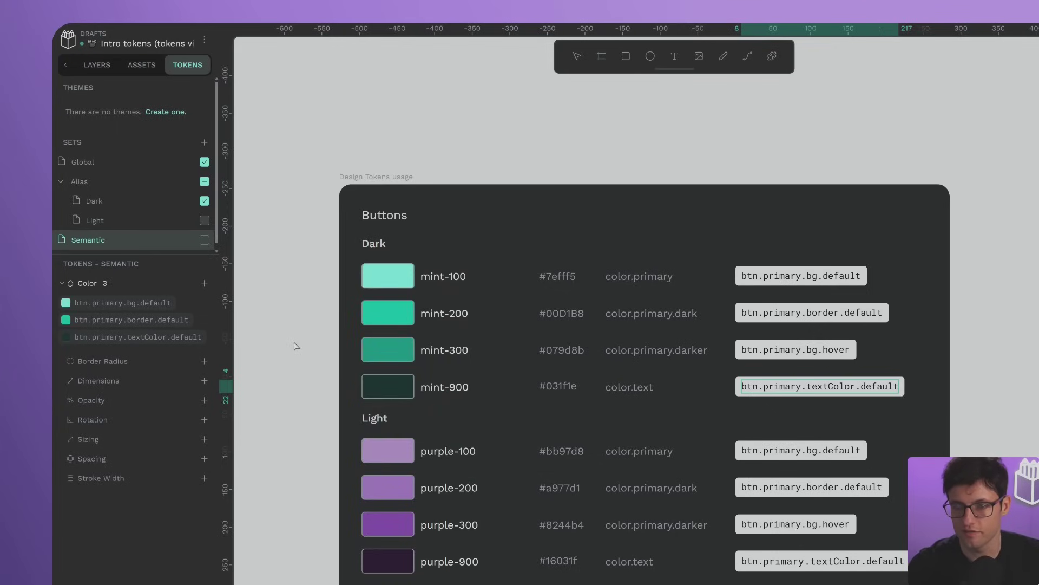
# Step: Add a btn.primary.br border-radius token with value {br-m}, then tick the Semantic set active
pyautogui.click(205, 362)
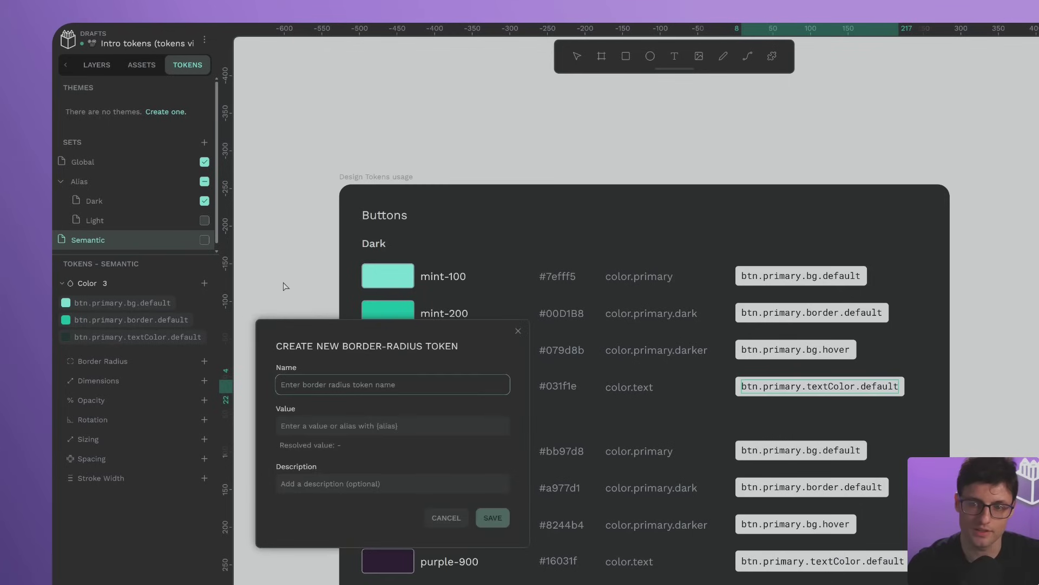
pyautogui.write('btn.p')
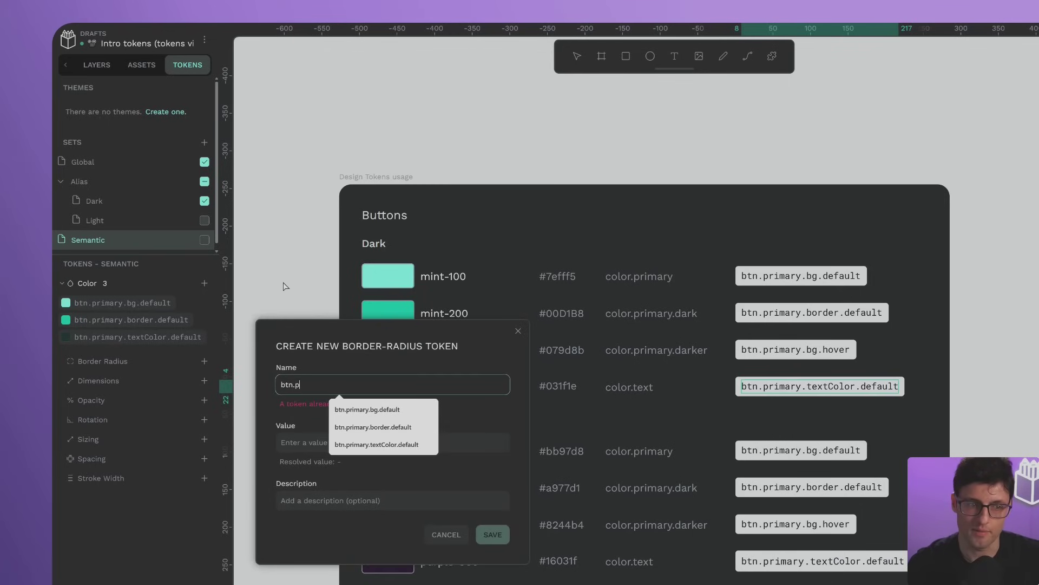
pyautogui.write('rimary')
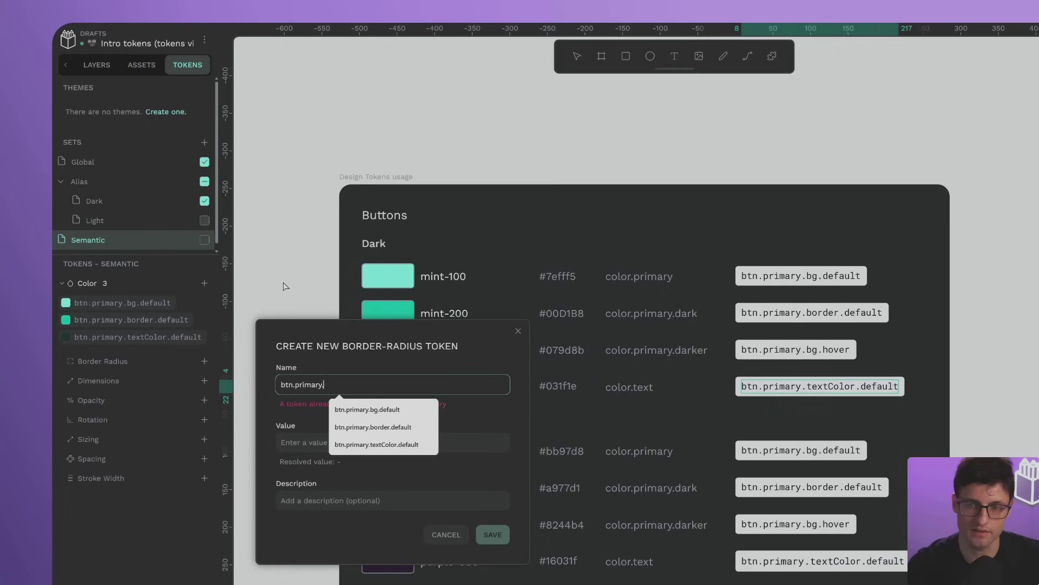
pyautogui.write('.br')
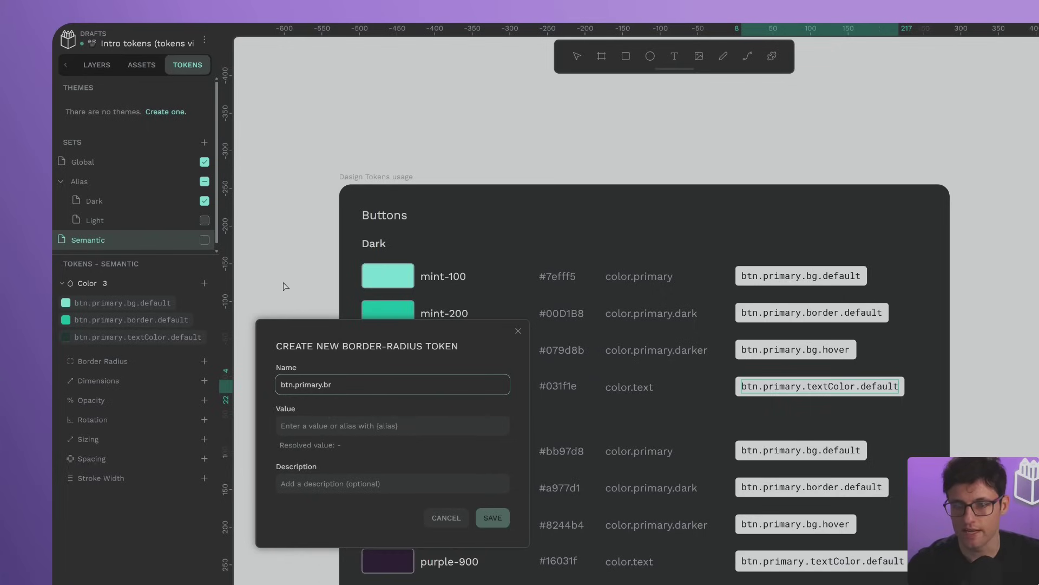
pyautogui.click(369, 431)
pyautogui.write('{br')
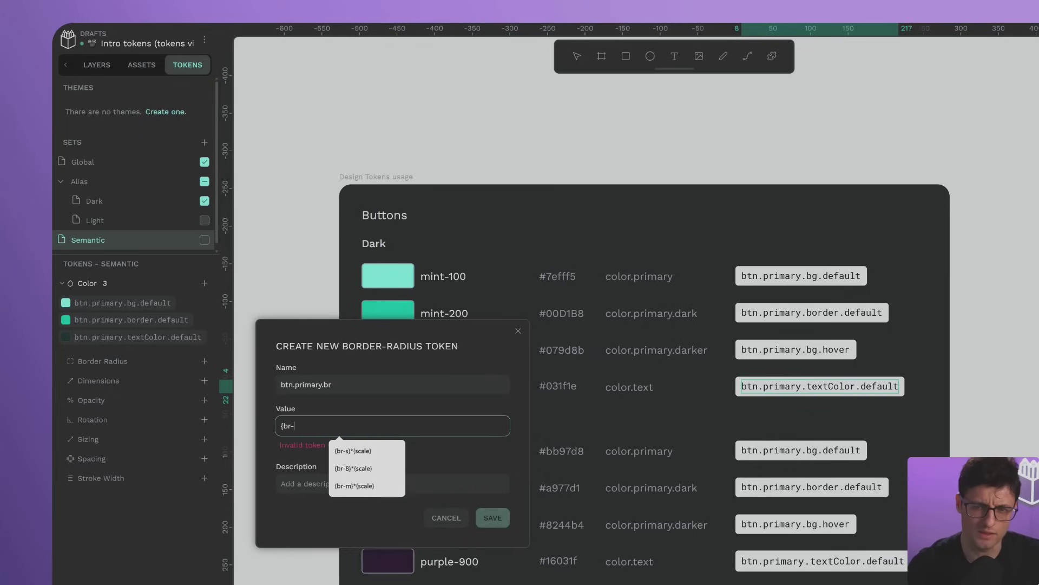
pyautogui.write('-m}')
pyautogui.click(489, 518)
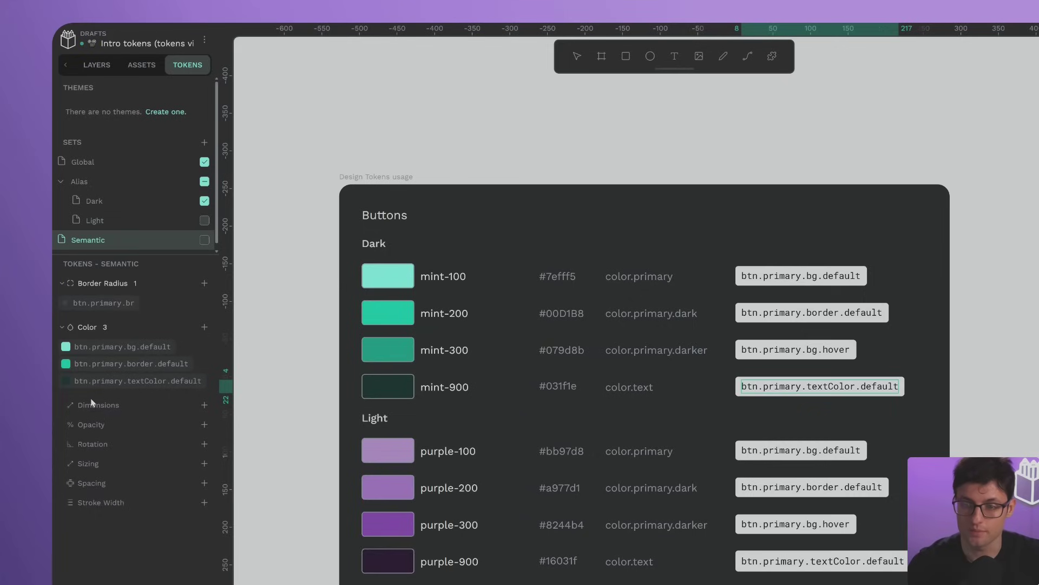
pyautogui.click(204, 240)
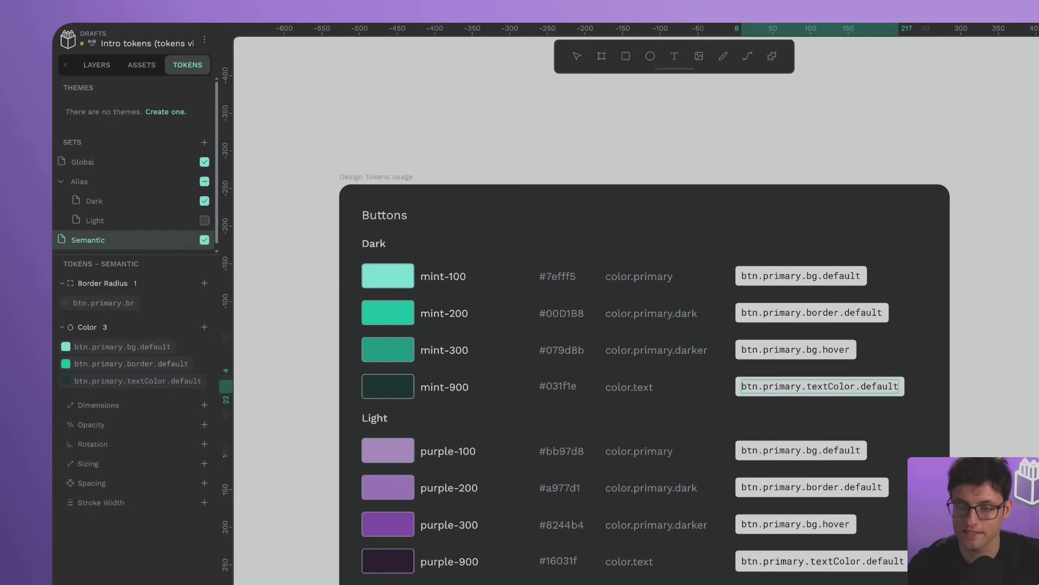
# Step: Round all four corners of the primary button with the btn.primary.br radius token
pyautogui.hscroll(10, 648, 264)
pyautogui.scroll(5, 638, 373)
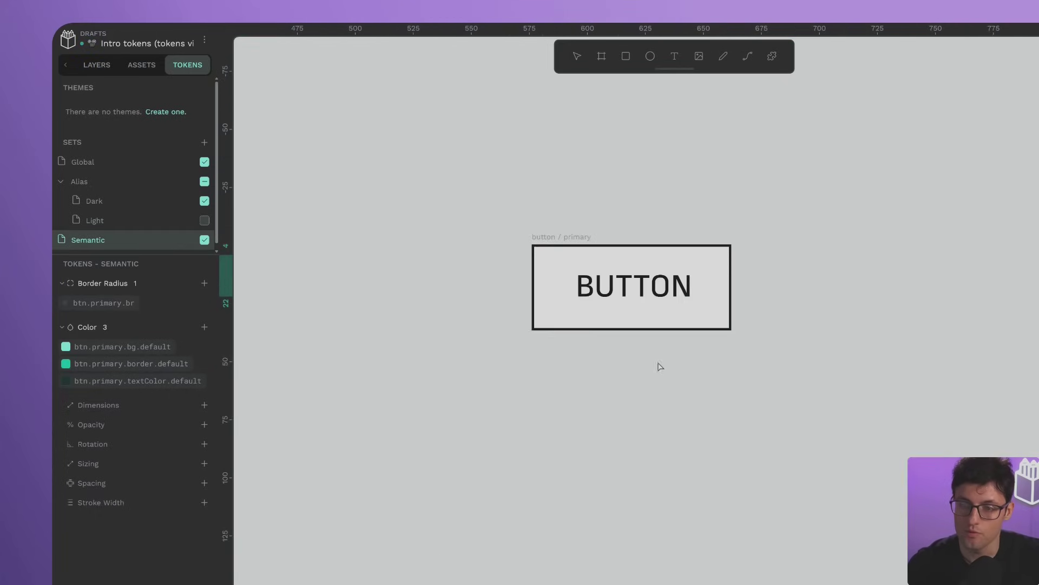
pyautogui.scroll(3, 668, 341)
pyautogui.scroll(3, 882, 223)
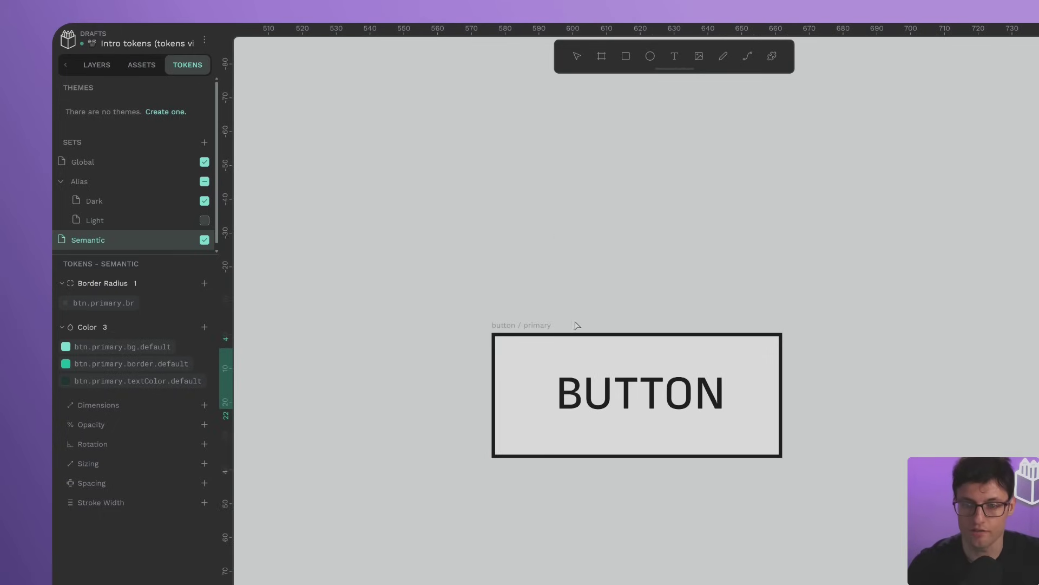
pyautogui.click(544, 326)
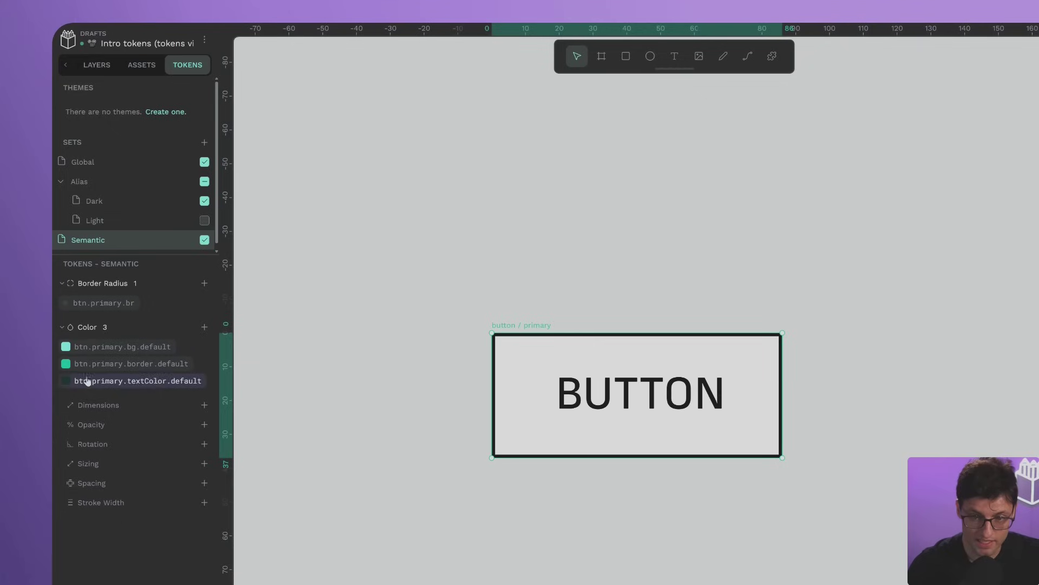
pyautogui.rightClick(99, 306)
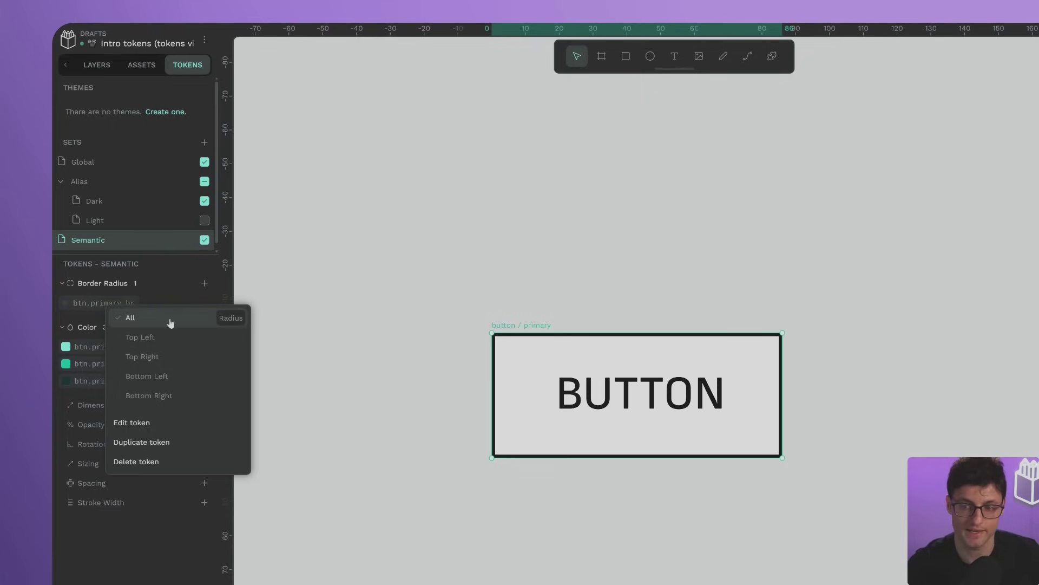
pyautogui.click(165, 361)
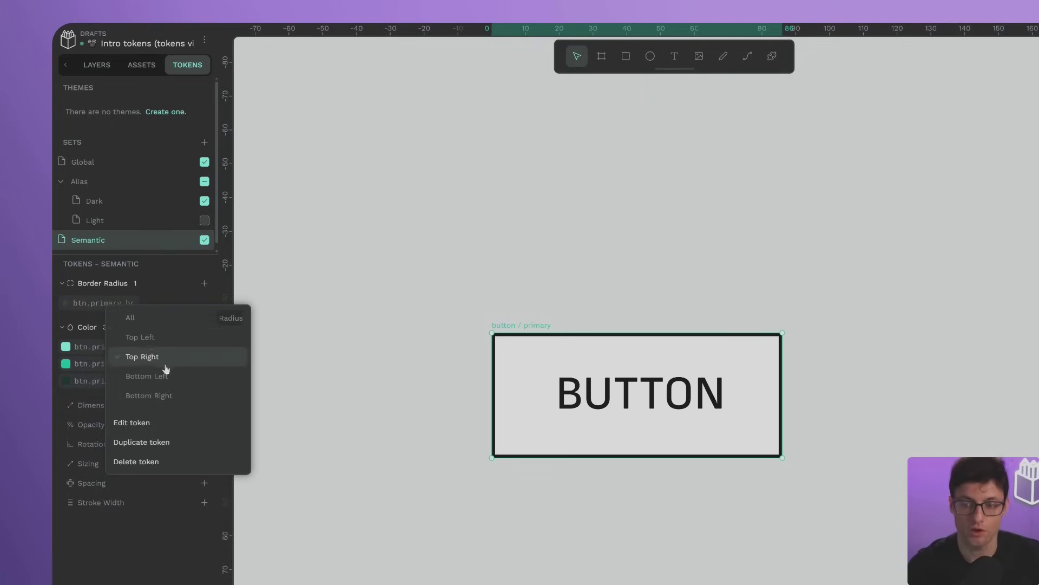
pyautogui.click(171, 319)
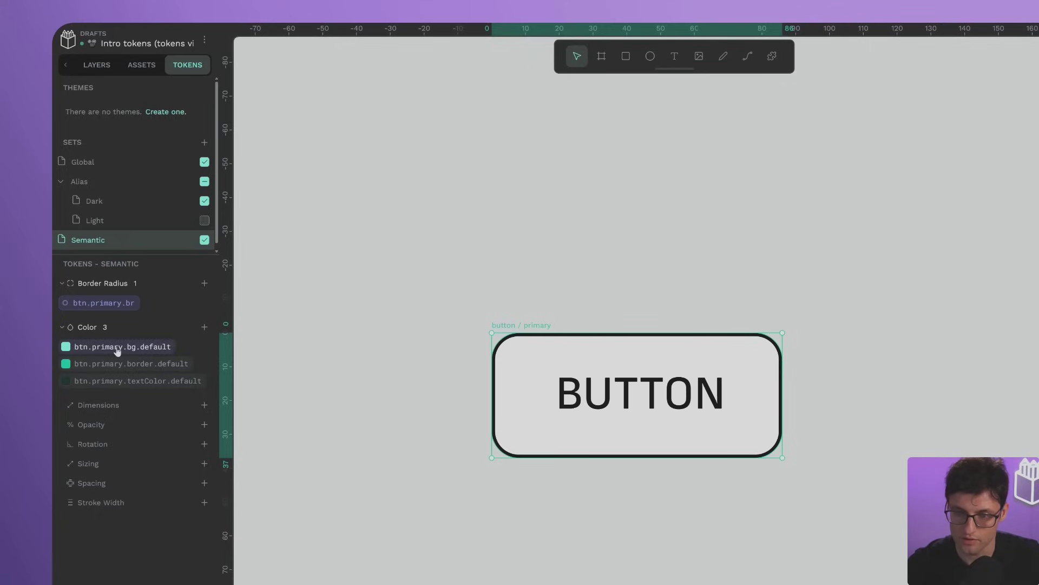
# Step: Fill the button with btn.primary.bg.default and stroke it with btn.primary.border.default
pyautogui.rightClick(151, 351)
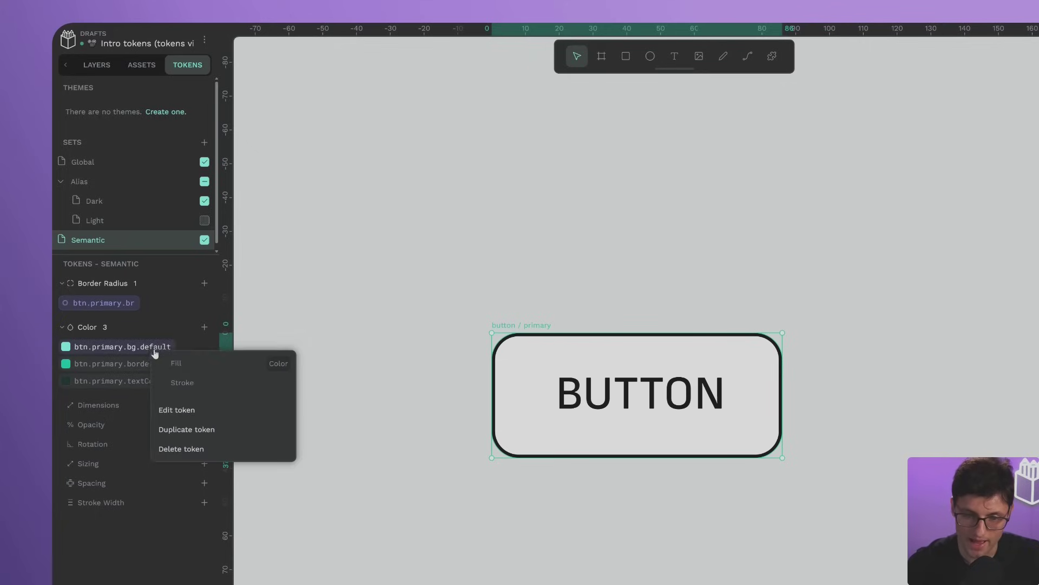
pyautogui.click(197, 371)
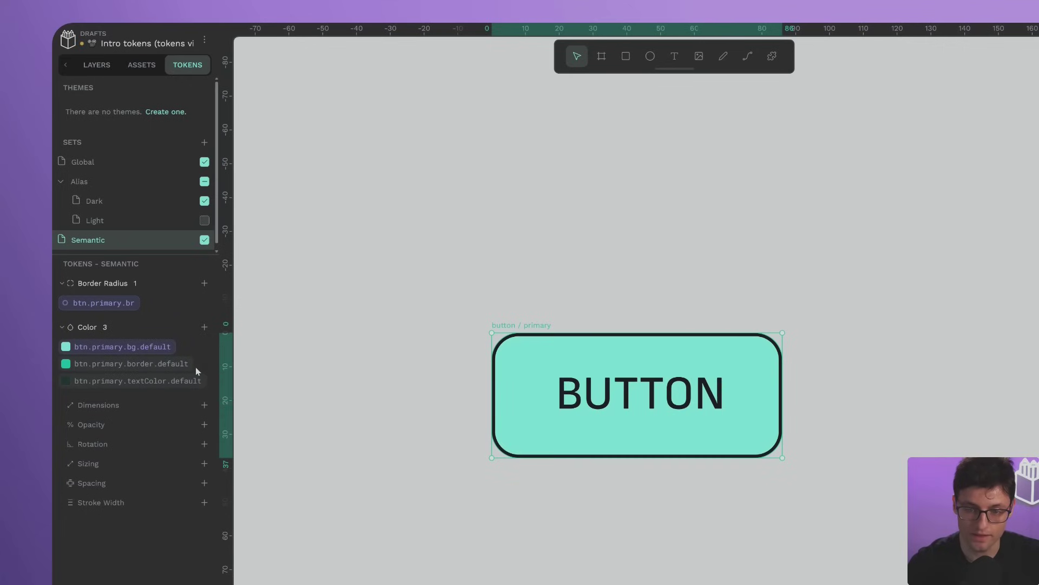
pyautogui.rightClick(166, 368)
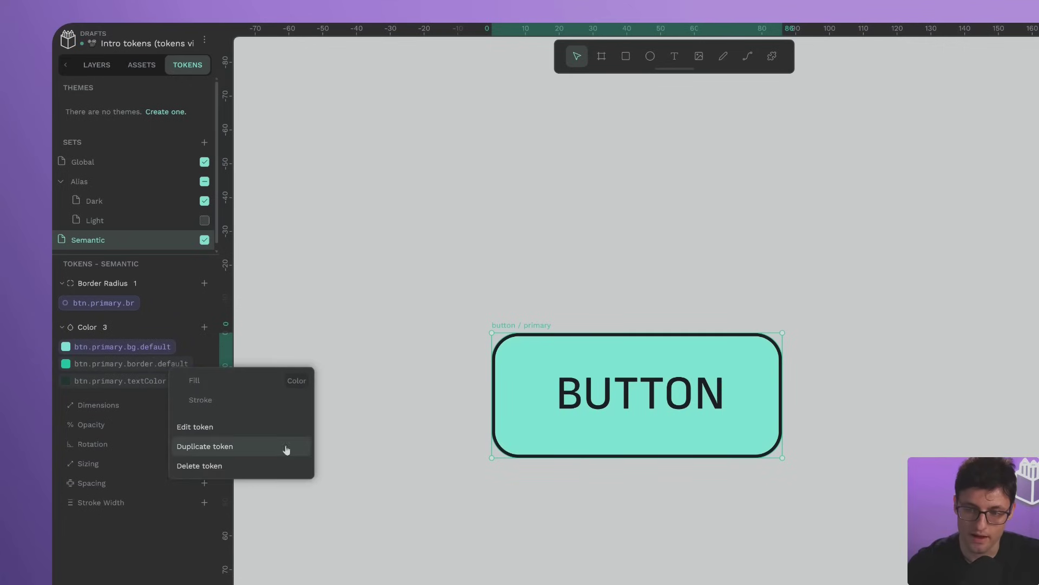
pyautogui.click(223, 405)
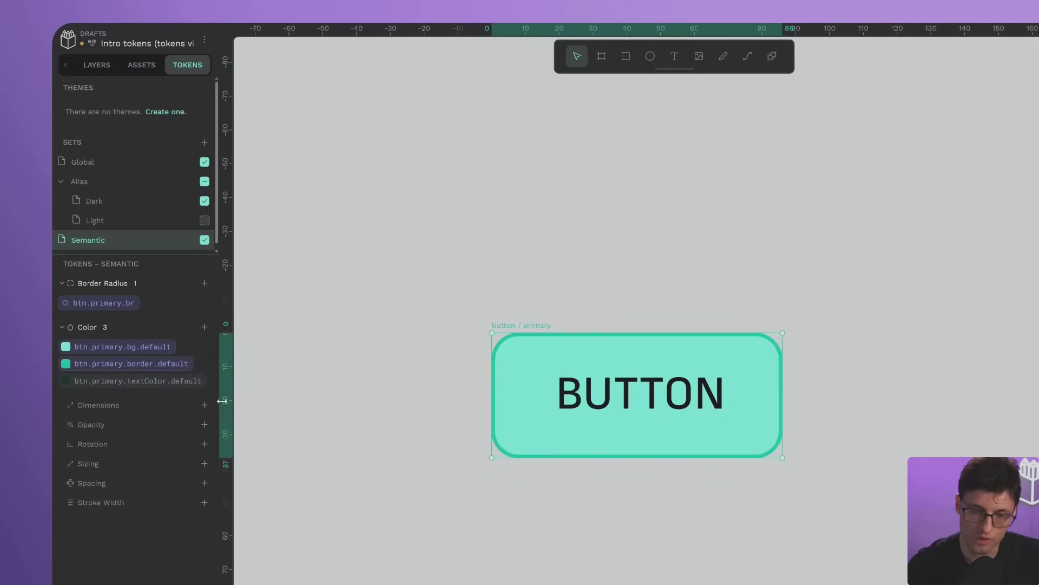
# Step: Colour the BUTTON label with the textColor token
pyautogui.click(606, 406)
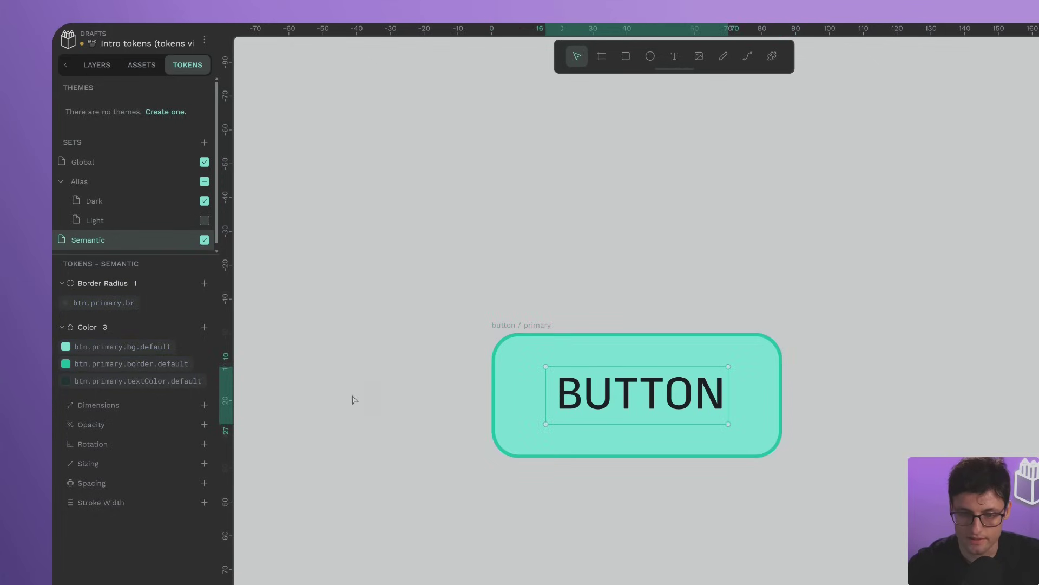
pyautogui.rightClick(188, 386)
pyautogui.click(216, 399)
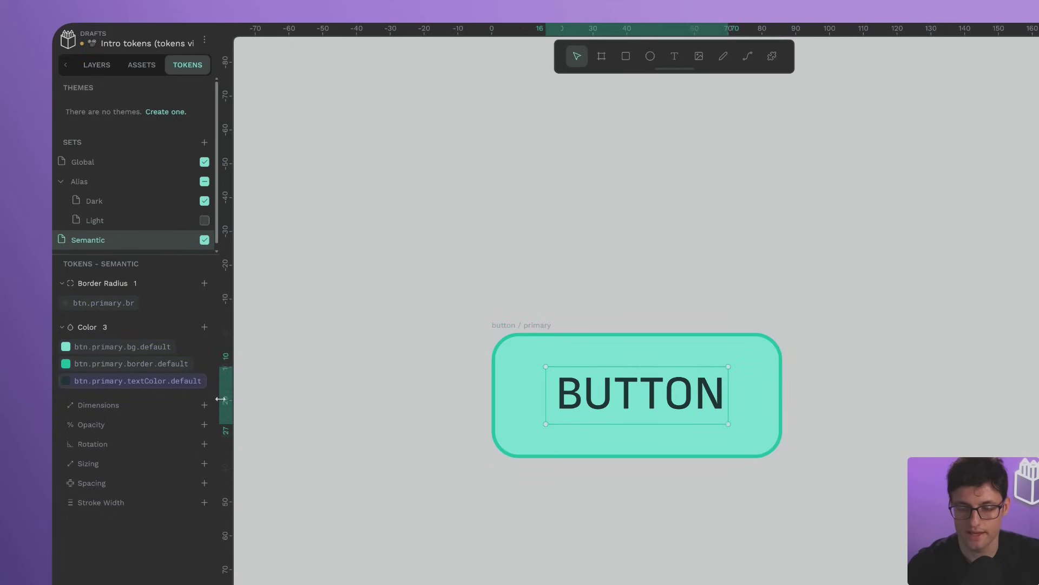
# Step: Toggle the Light alias set on and back off to compare the button in light and dark
pyautogui.click(353, 386)
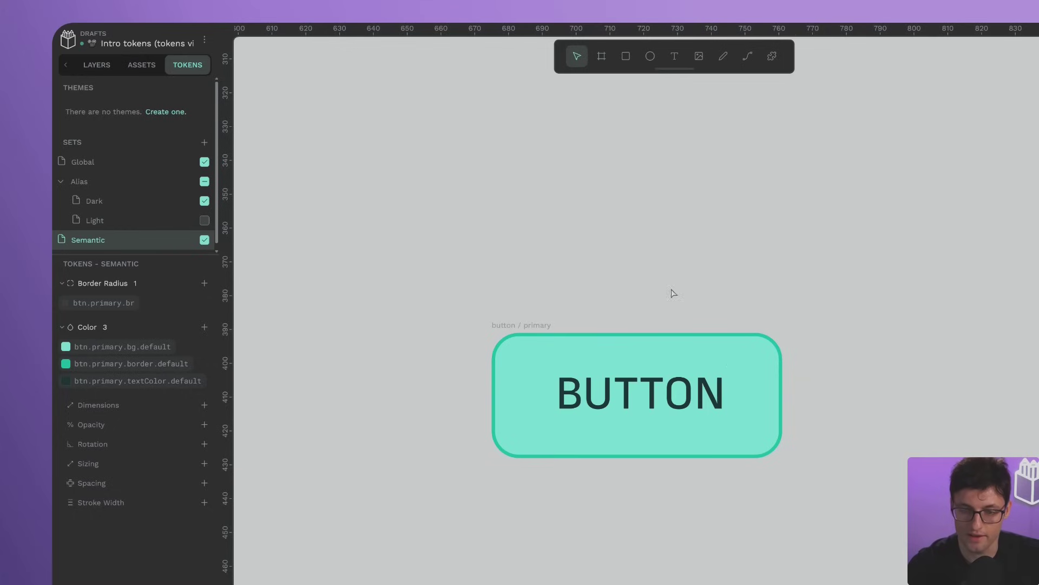
pyautogui.click(204, 221)
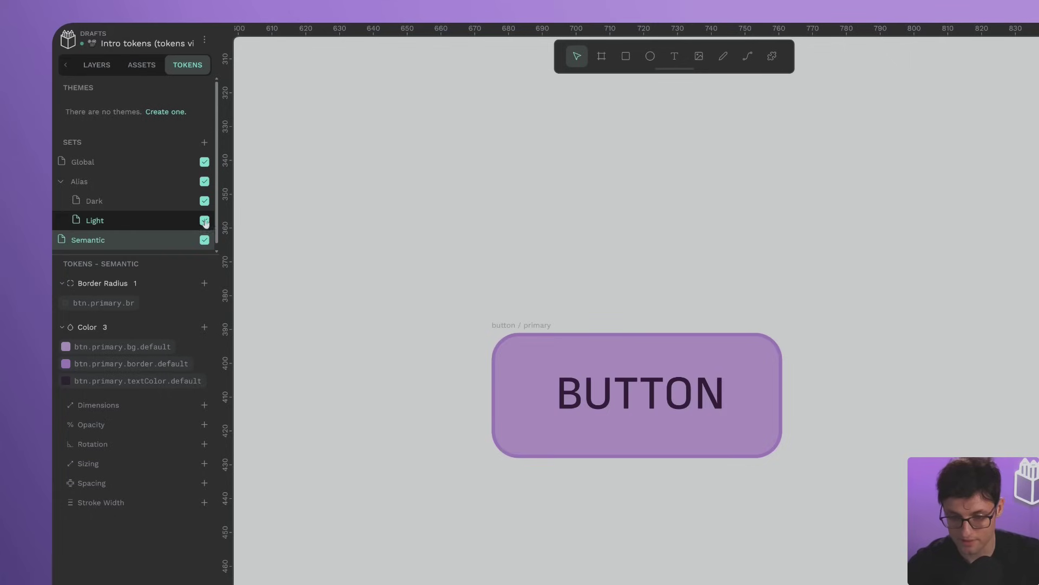
pyautogui.click(204, 221)
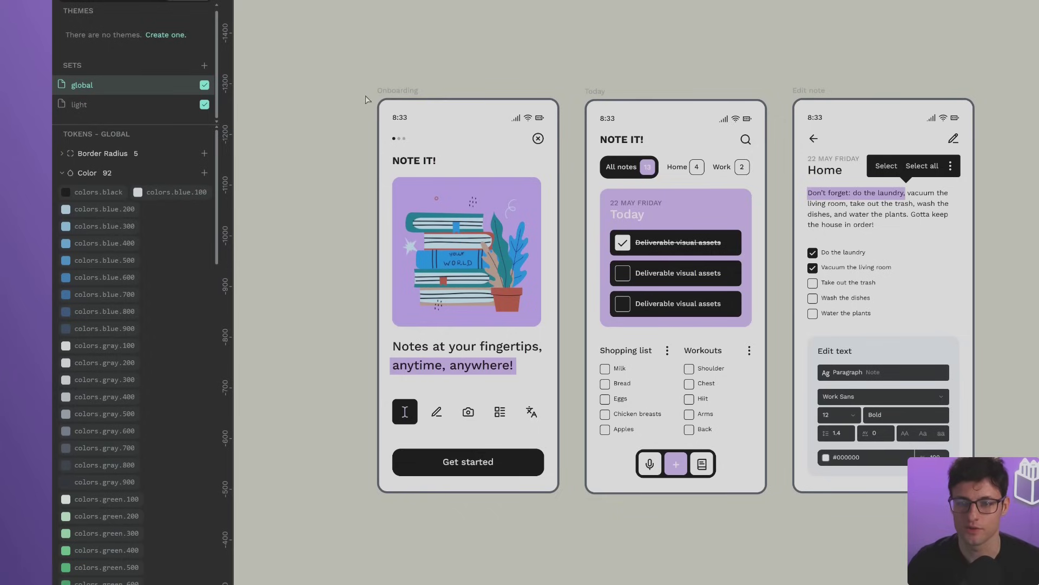
# Step: Show the global set's colour tokens and widen the tokens panel into a grid
pyautogui.click(121, 86)
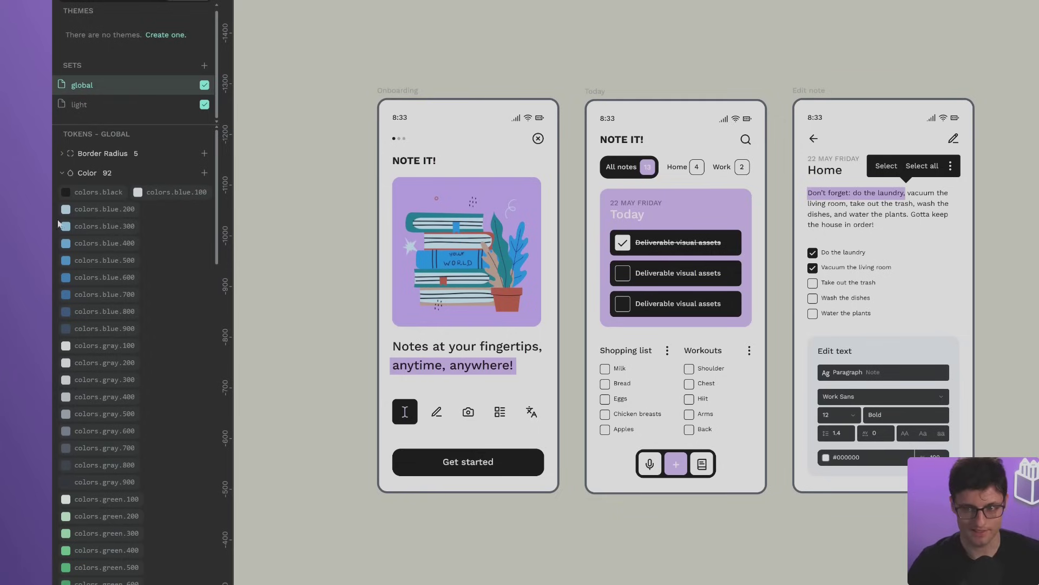
pyautogui.scroll(-10, 142, 229)
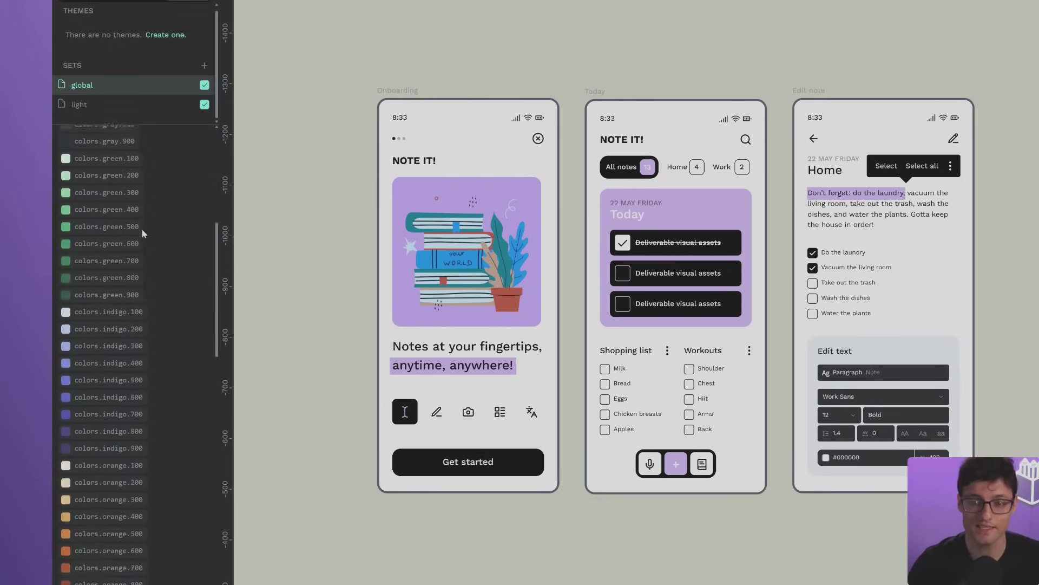
pyautogui.scroll(-2, 142, 229)
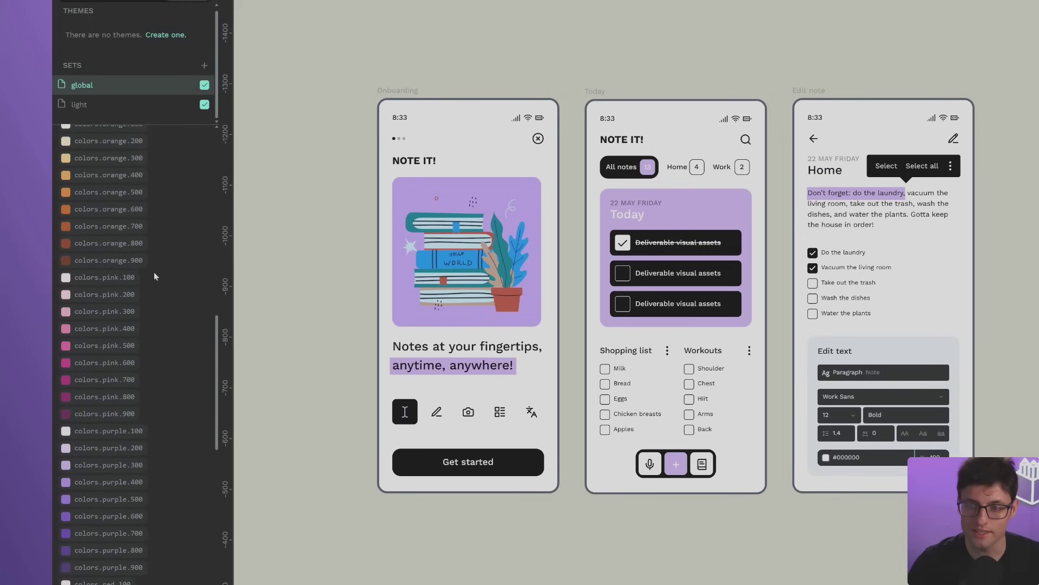
pyautogui.scroll(12, 154, 272)
pyautogui.moveTo(234, 281); pyautogui.dragTo(370, 281)
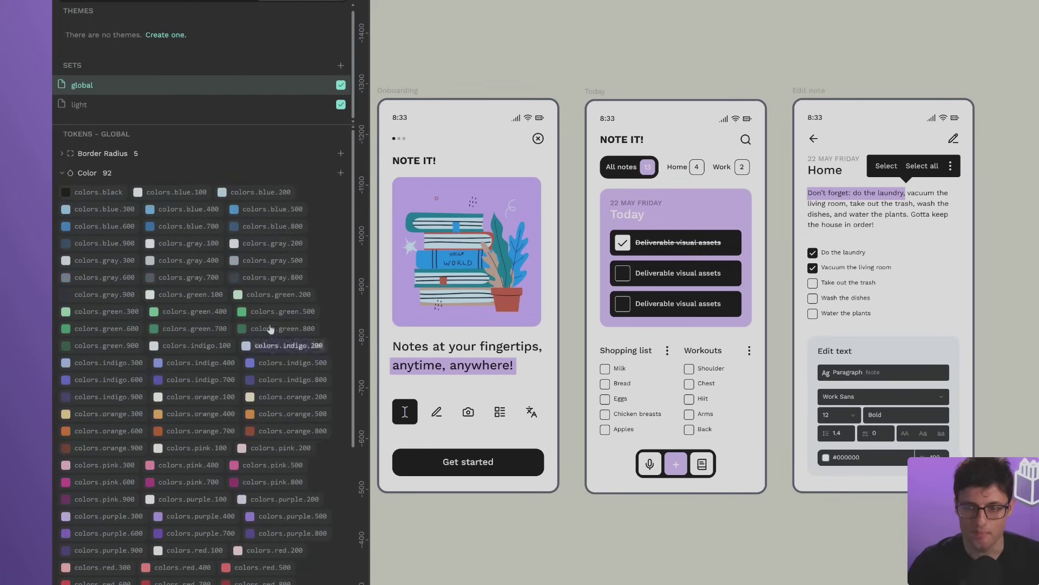
pyautogui.scroll(-5, 271, 329)
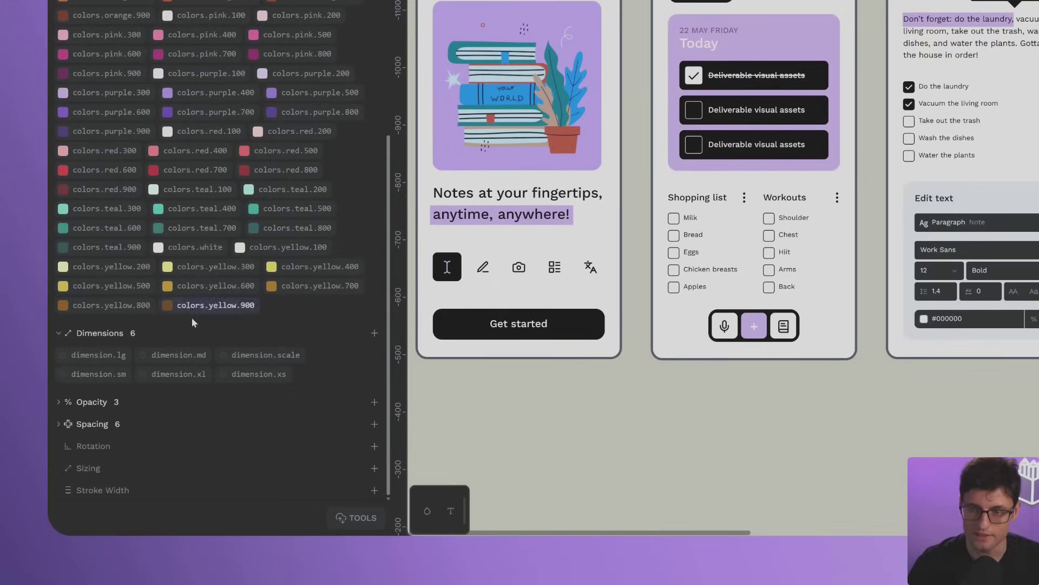
# Step: Expand the Opacity and Spacing groups and bring up the options for spacing.multi-value
pyautogui.moveTo(96, 357)
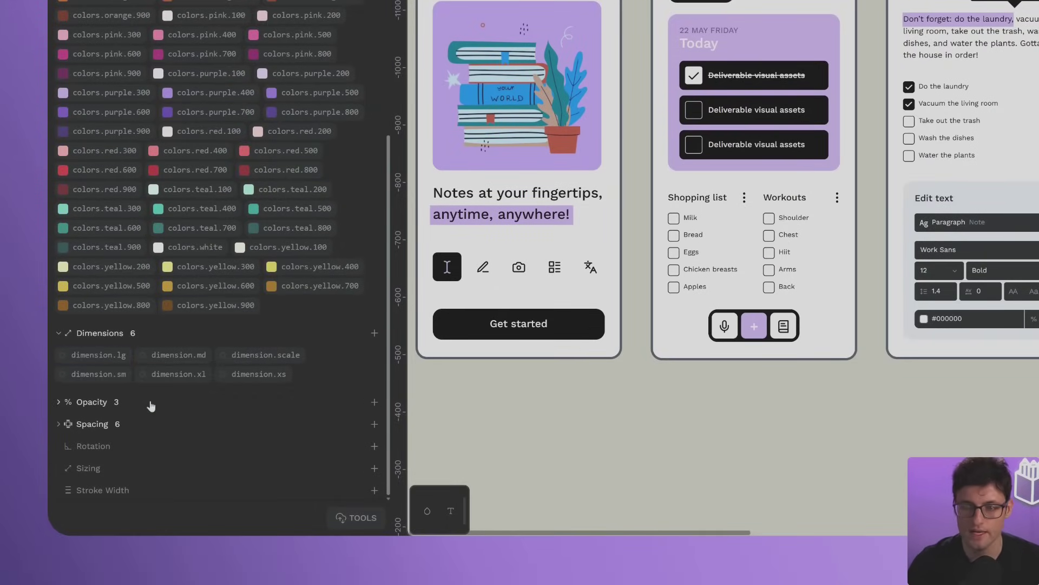
pyautogui.click(100, 404)
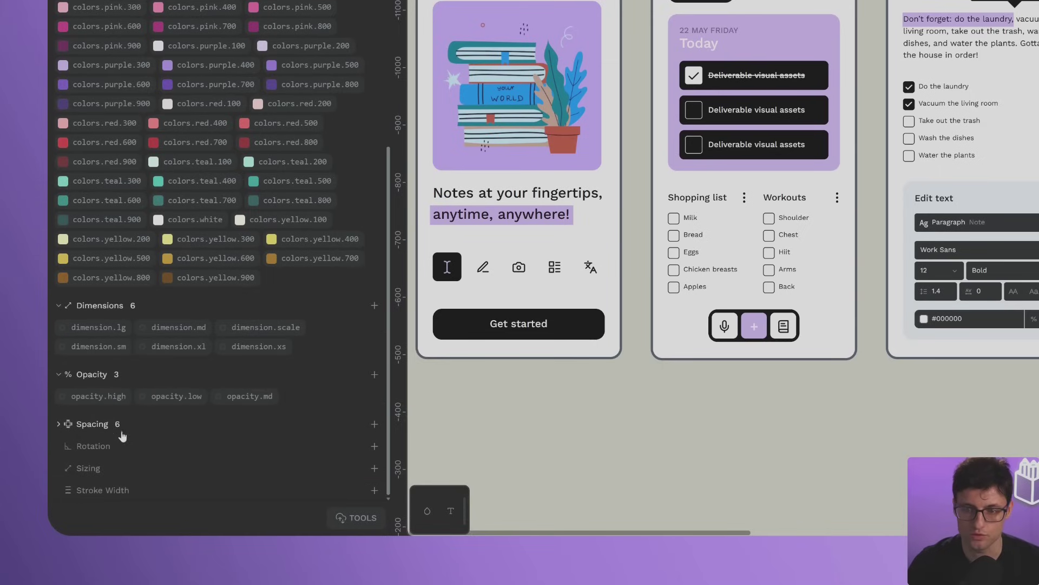
pyautogui.click(92, 424)
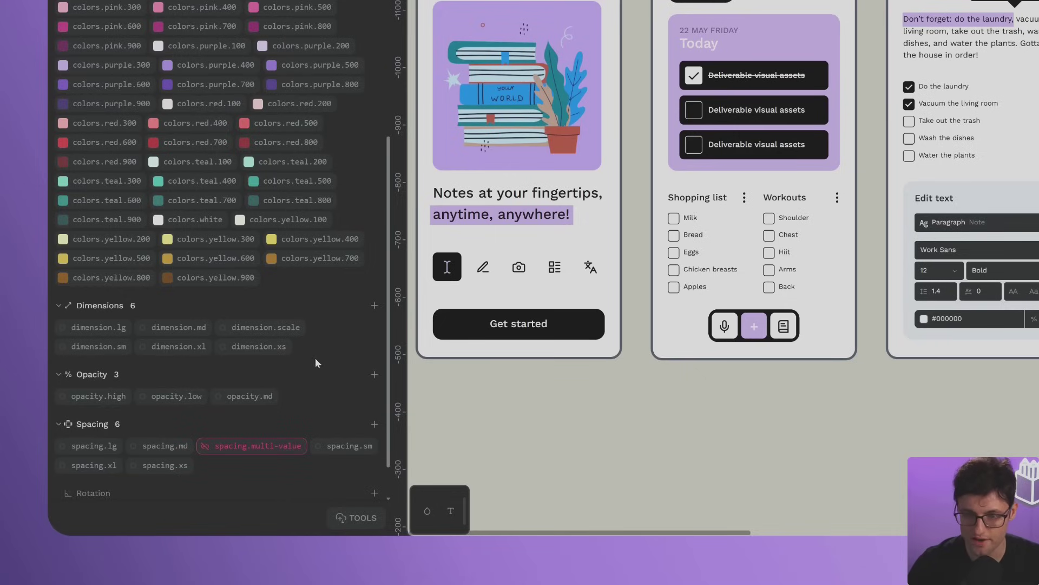
pyautogui.rightClick(225, 448)
# Step: Change spacing.multi-value to {dimension.sm}*{dimension.xl} so it resolves to 512
pyautogui.click(242, 464)
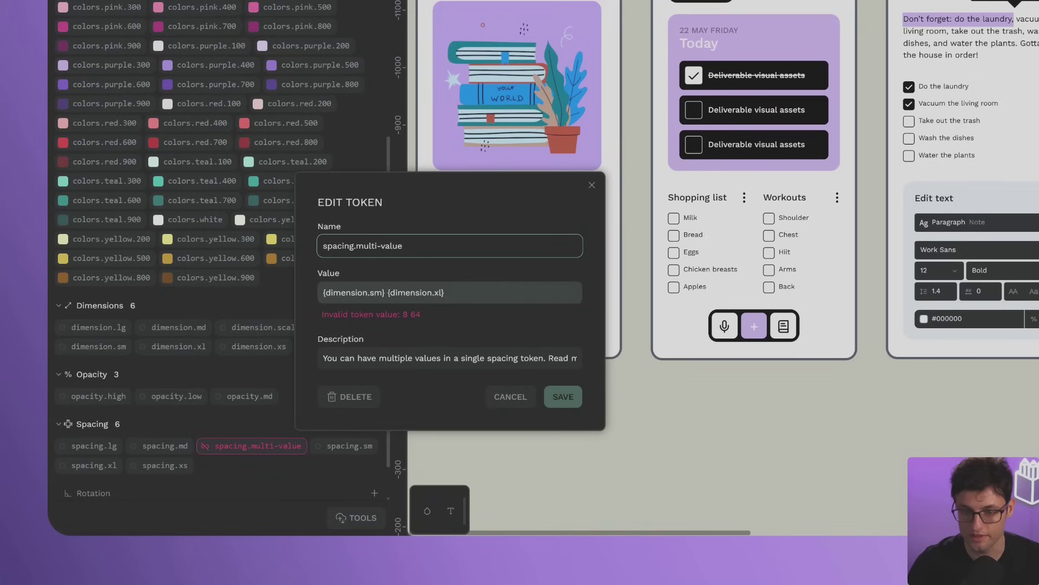
pyautogui.click(388, 293)
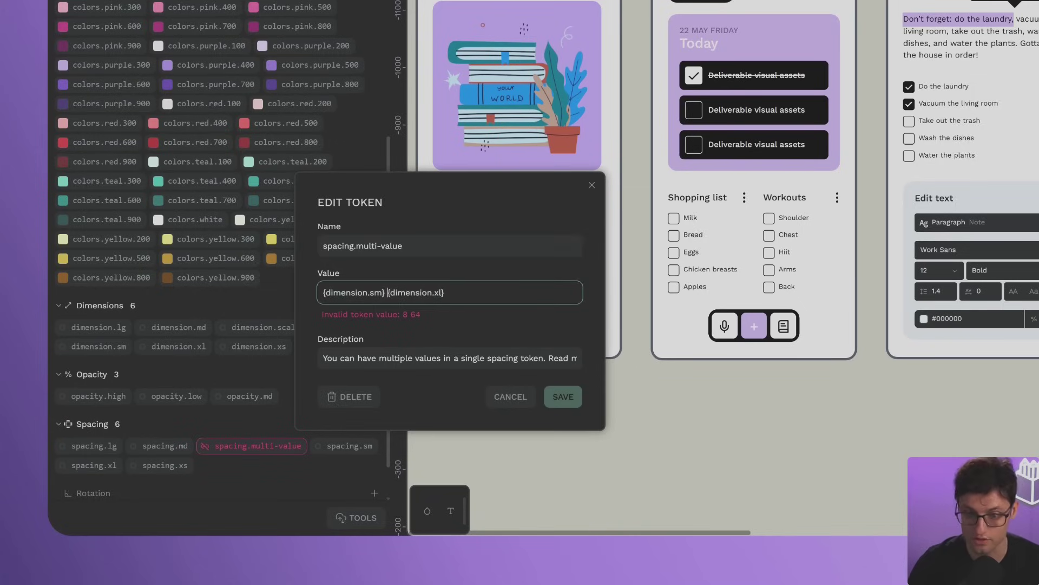
pyautogui.press('BackSpace')
pyautogui.write('*')
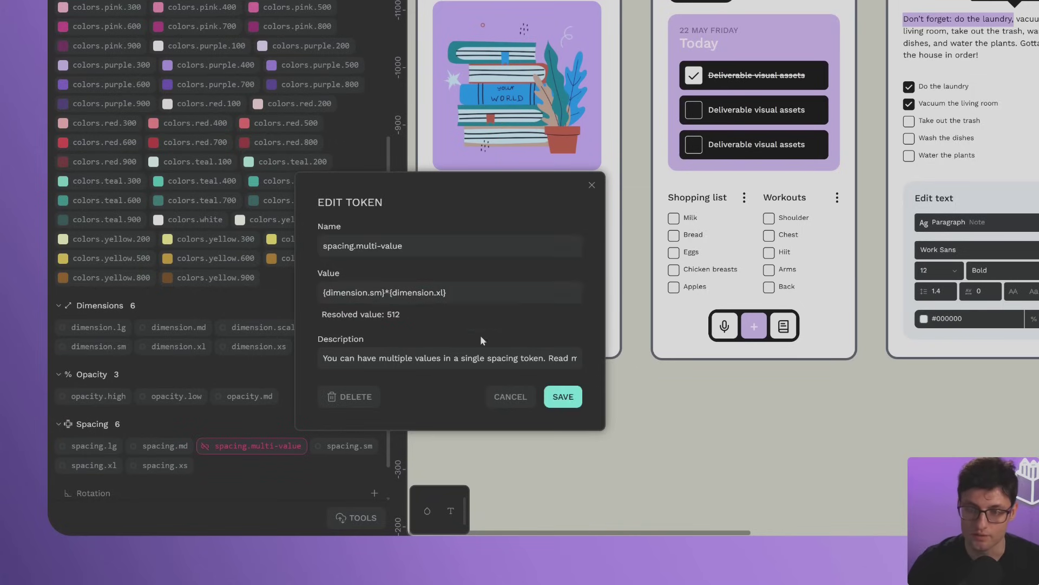
pyautogui.click(563, 396)
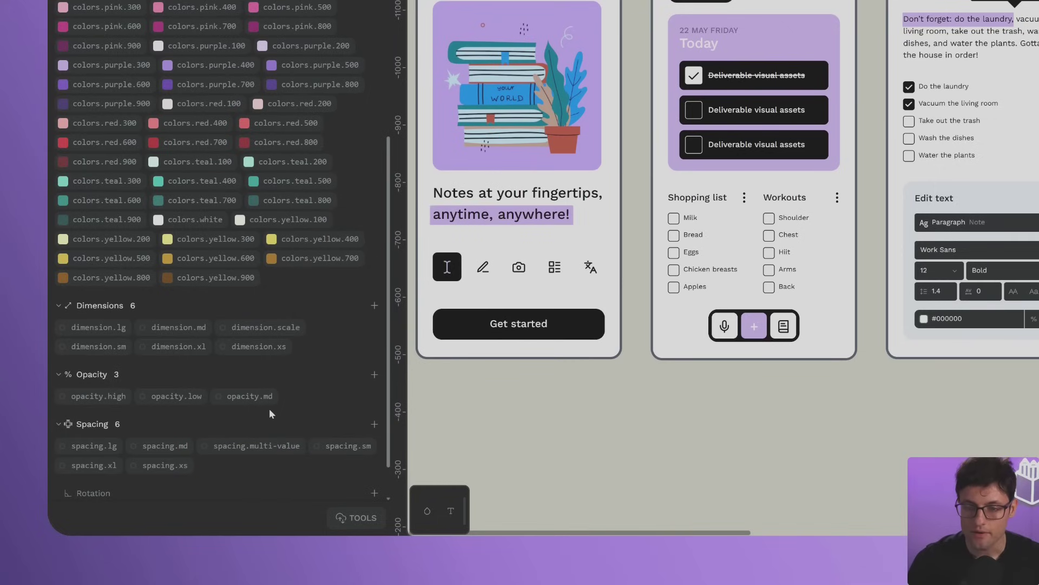
# Step: Narrow the tokens panel to one column, show the light set, and bring up the token Import/Export menu
pyautogui.scroll(10, 276, 417)
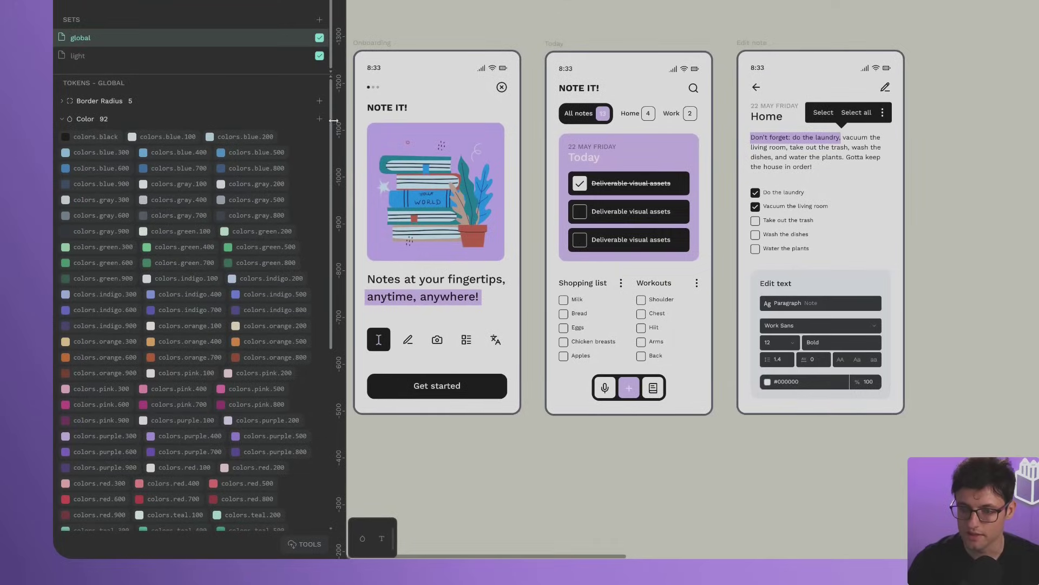
pyautogui.moveTo(333, 120); pyautogui.dragTo(208, 122)
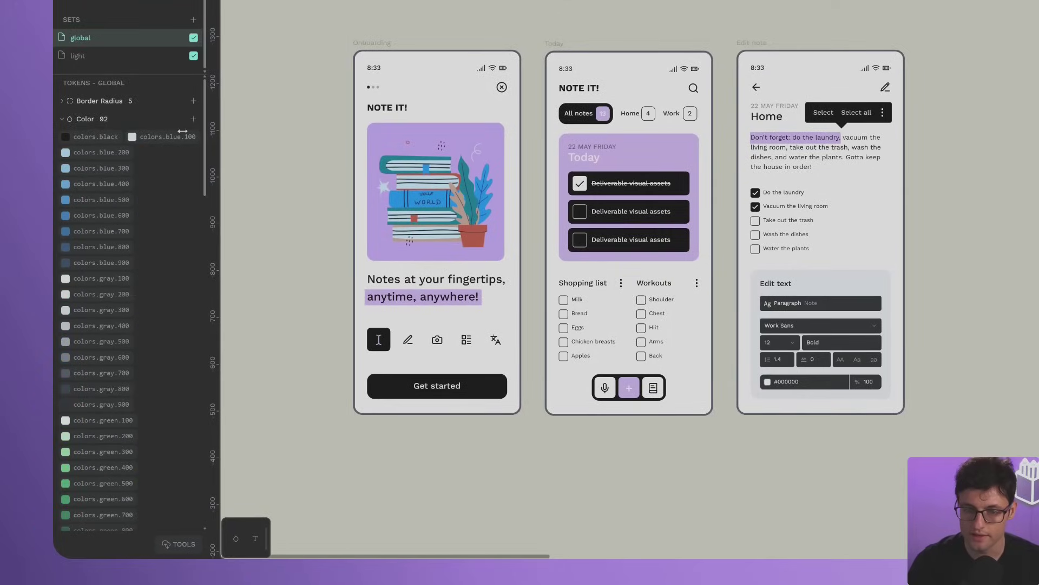
pyautogui.click(110, 58)
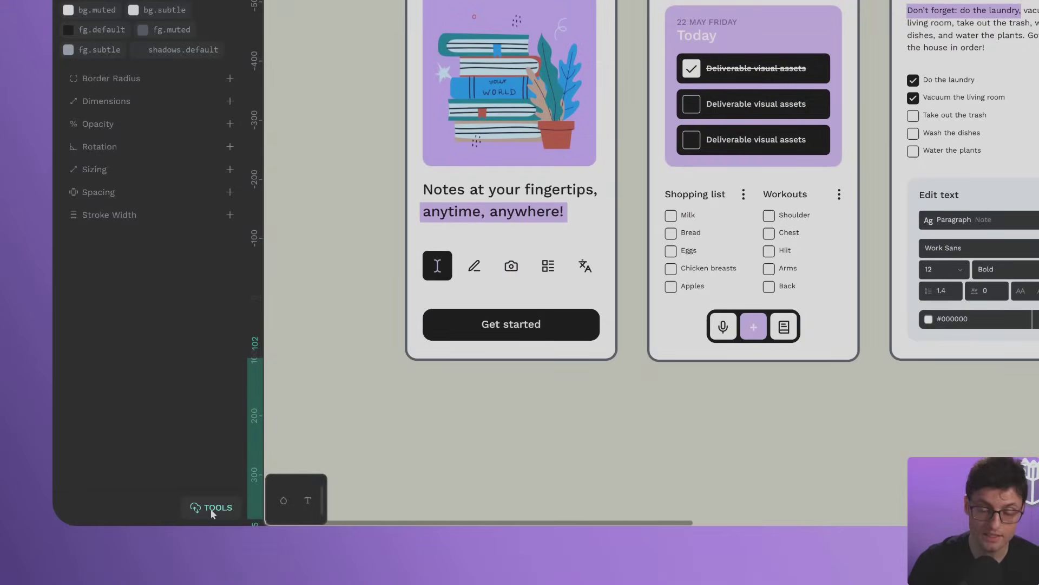
pyautogui.click(212, 509)
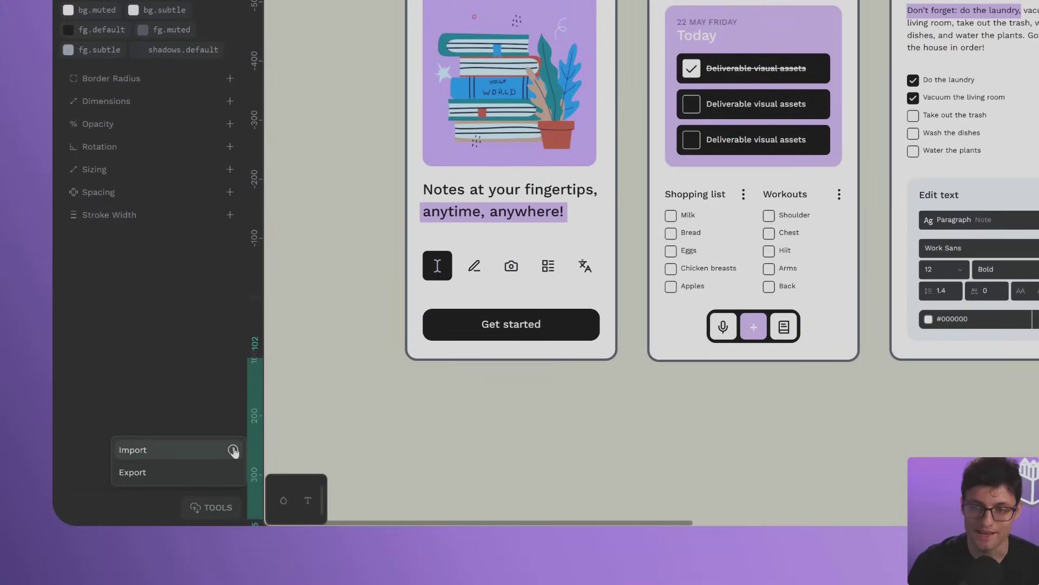
pyautogui.moveTo(233, 451)
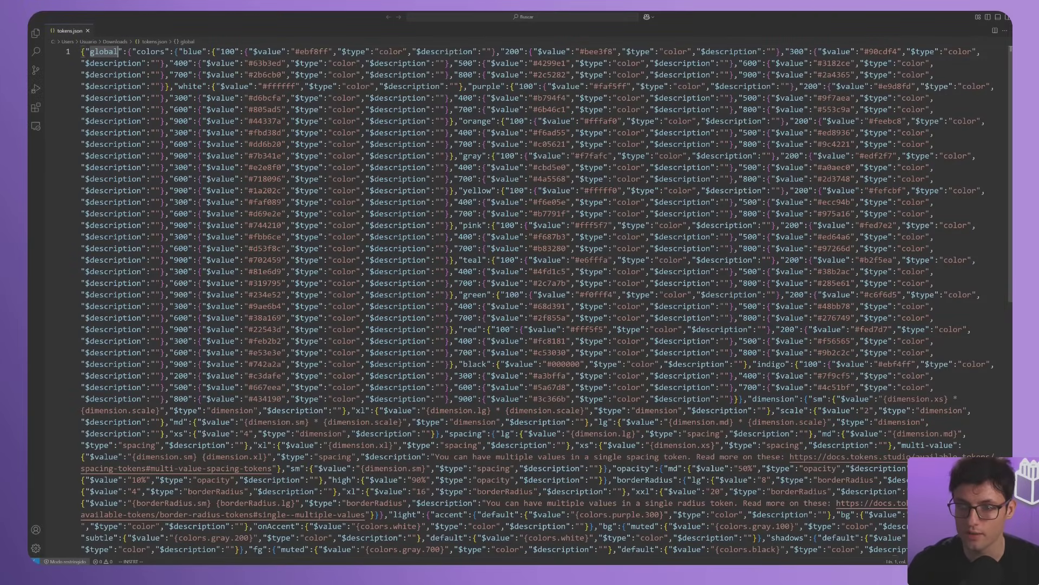
# Step: In tokens.json, copy the "light":{…} block, paste it after a comma, and rename the copy "dark"
pyautogui.click(445, 248)
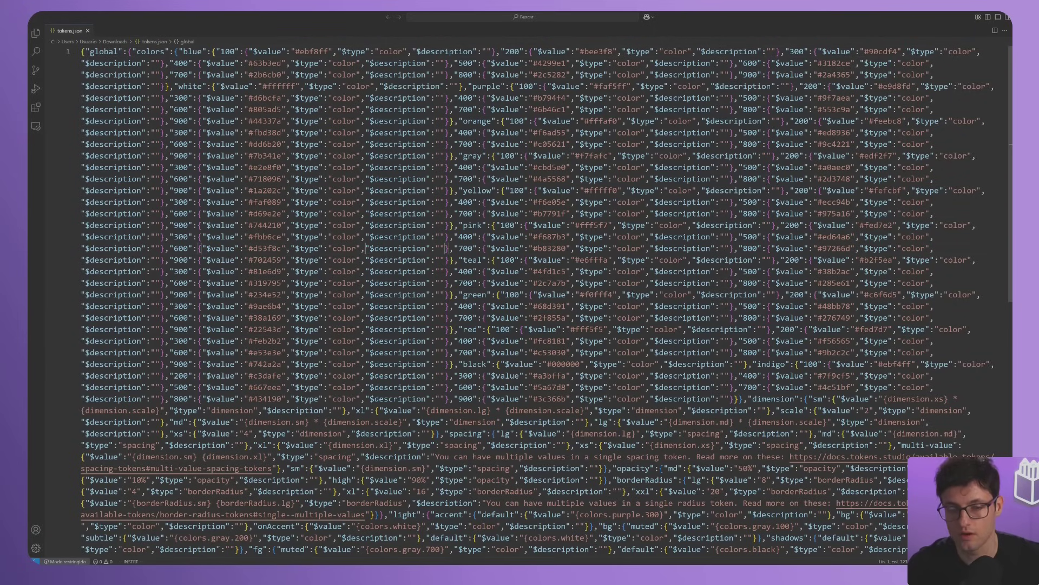
pyautogui.scroll(-2, 405, 457)
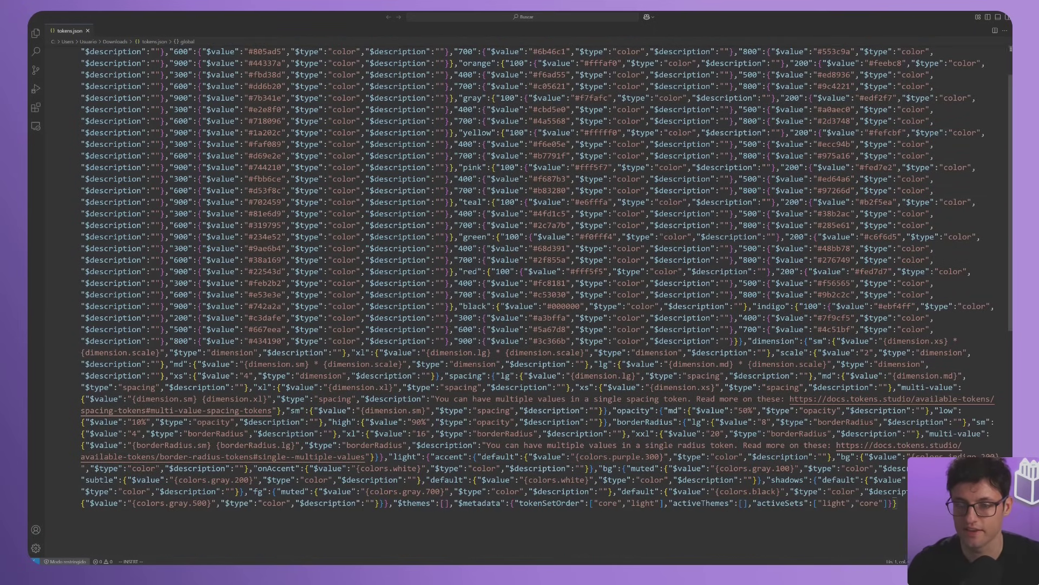
pyautogui.click(404, 456)
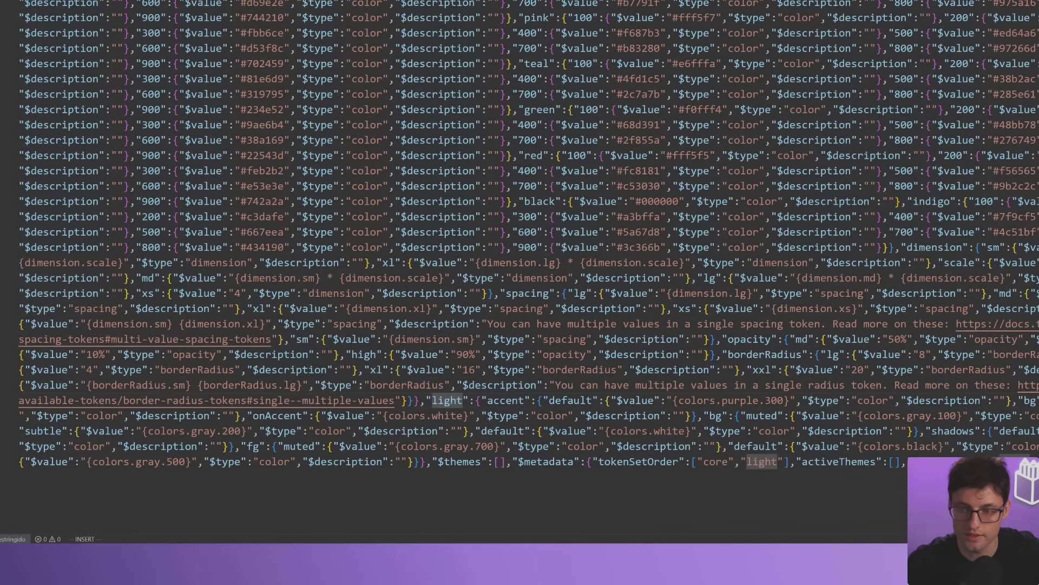
pyautogui.click(476, 400)
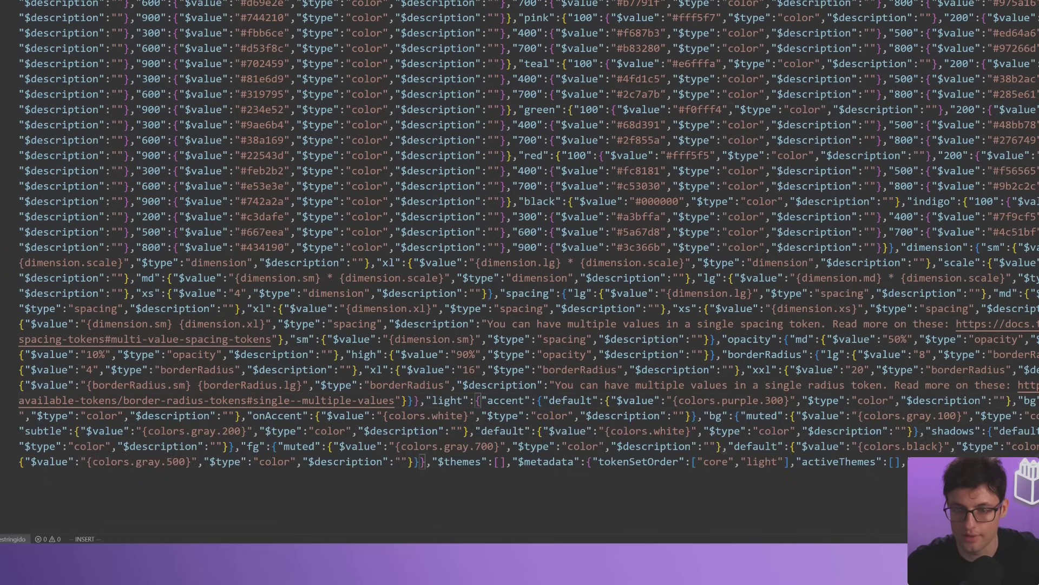
pyautogui.hotkey('shift', 'alt', 'Right')
pyautogui.hotkey('shift', 'alt', 'Right')
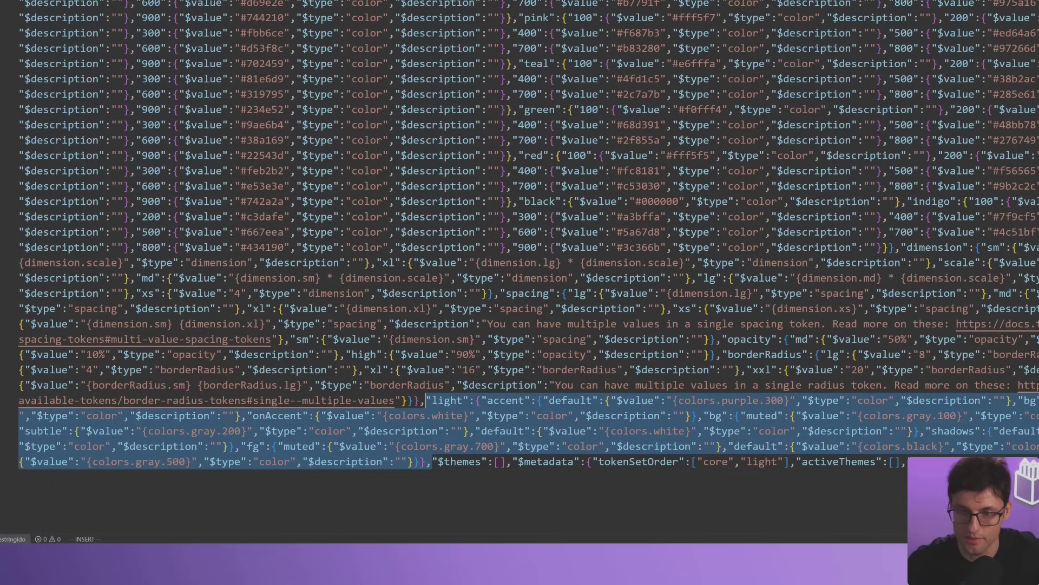
pyautogui.hotkey('ctrl', 'c')
pyautogui.press('Right')
pyautogui.write(',')
pyautogui.hotkey('ctrl', 'v')
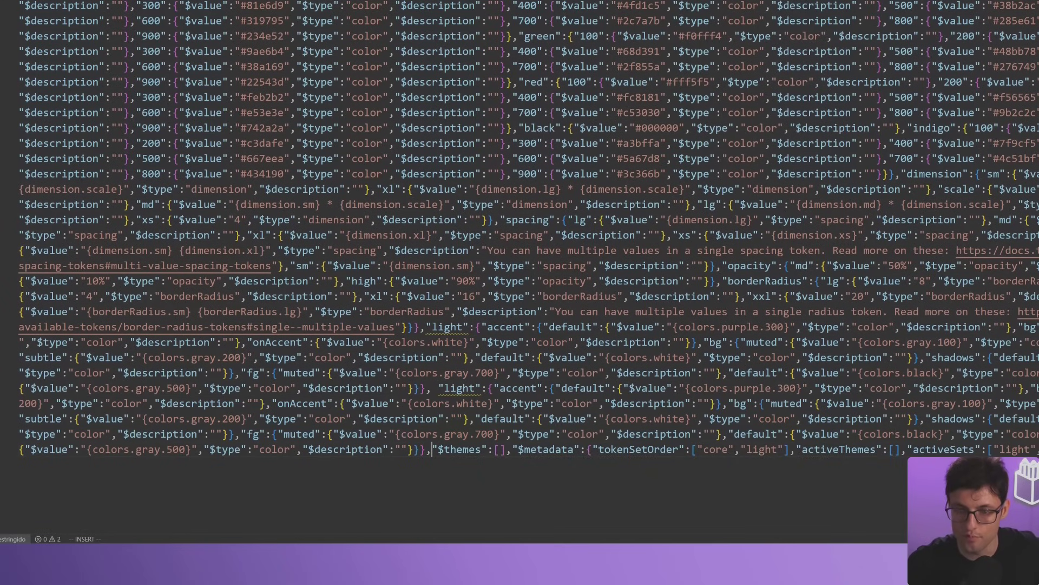
pyautogui.doubleClick(460, 388)
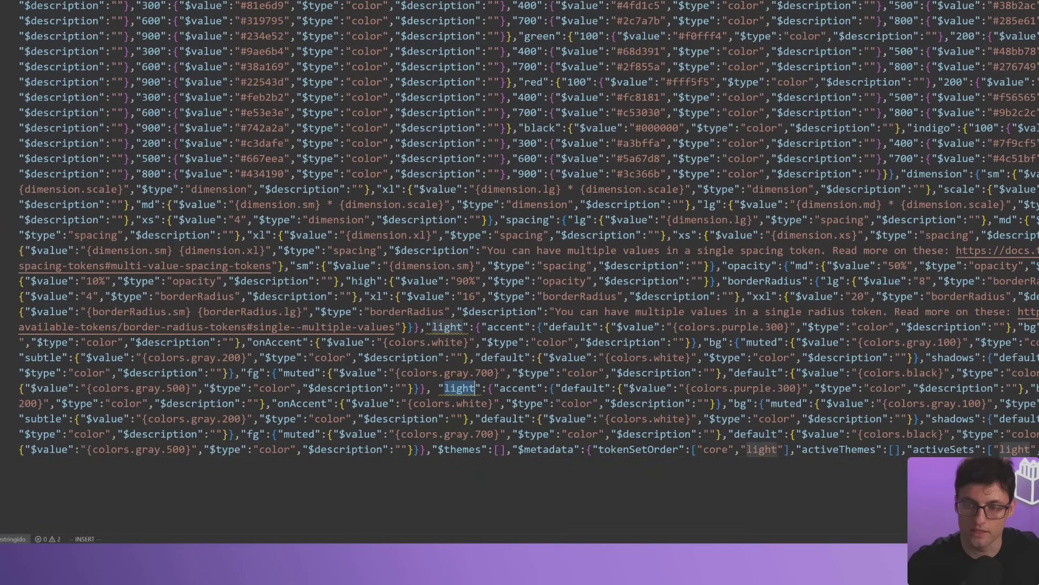
pyautogui.write('dark')
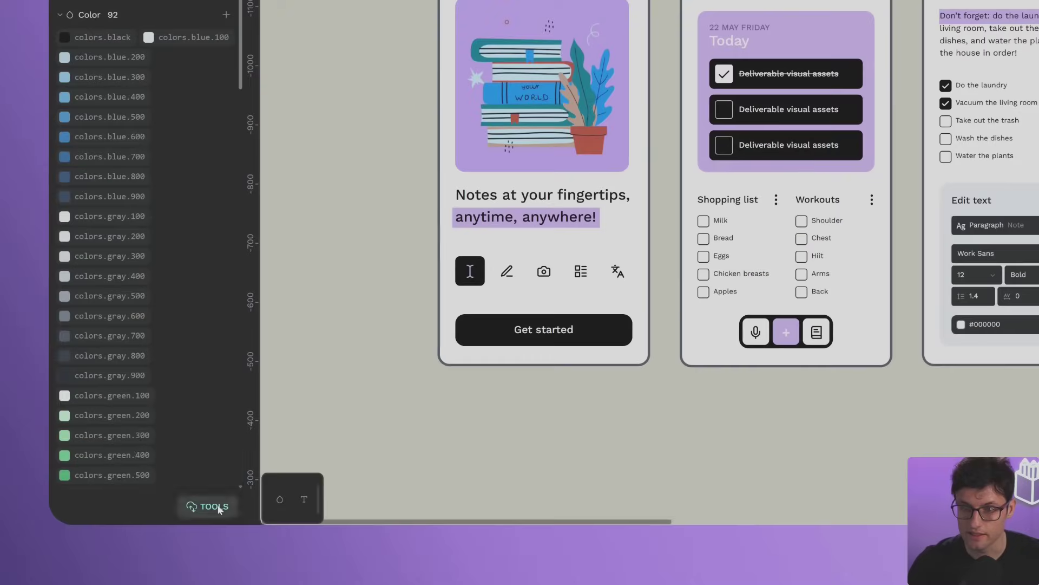
# Step: Import the edited tokens JSON and move the new dark set below light
pyautogui.click(209, 568)
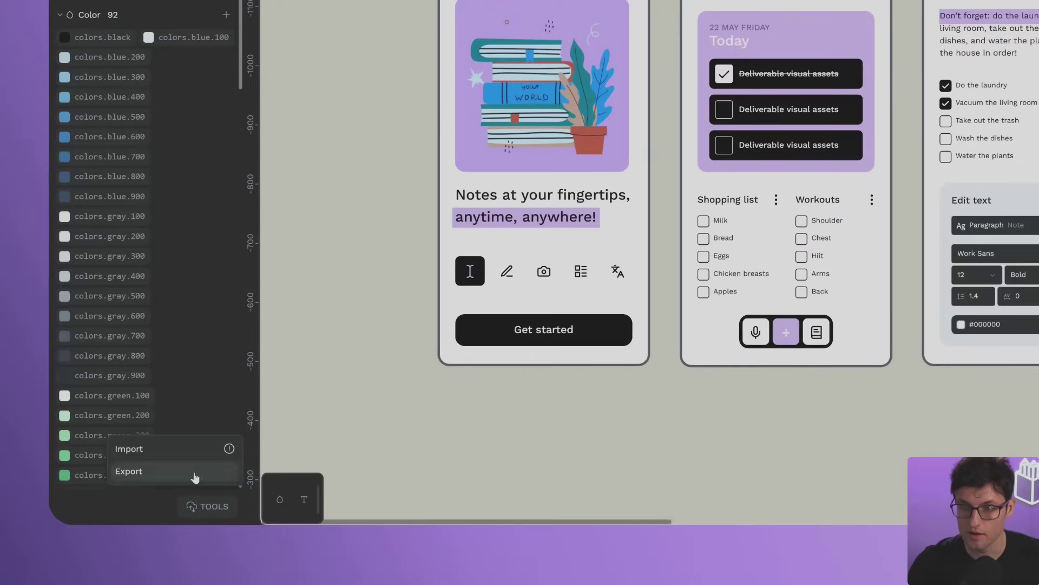
pyautogui.click(192, 452)
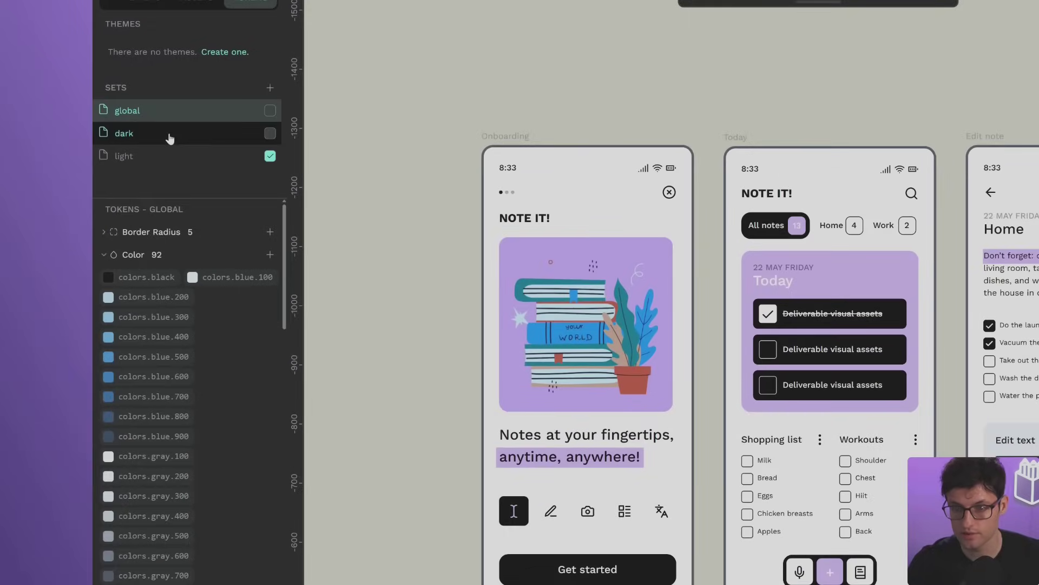
pyautogui.click(93, 134)
pyautogui.moveTo(170, 139); pyautogui.dragTo(172, 168)
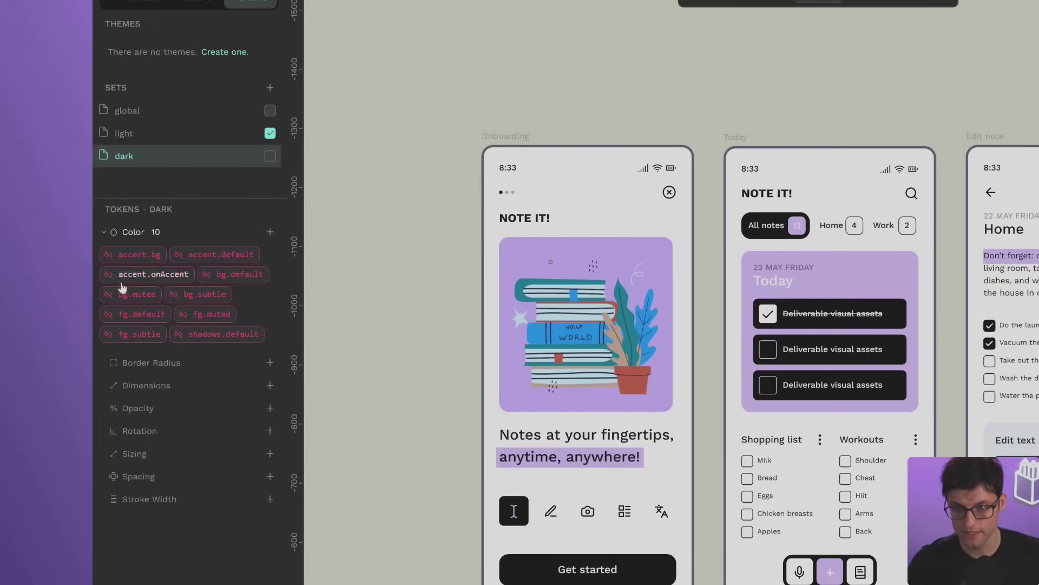
# Step: Activate the global and dark sets, deactivate light, and review each set's tokens
pyautogui.click(270, 111)
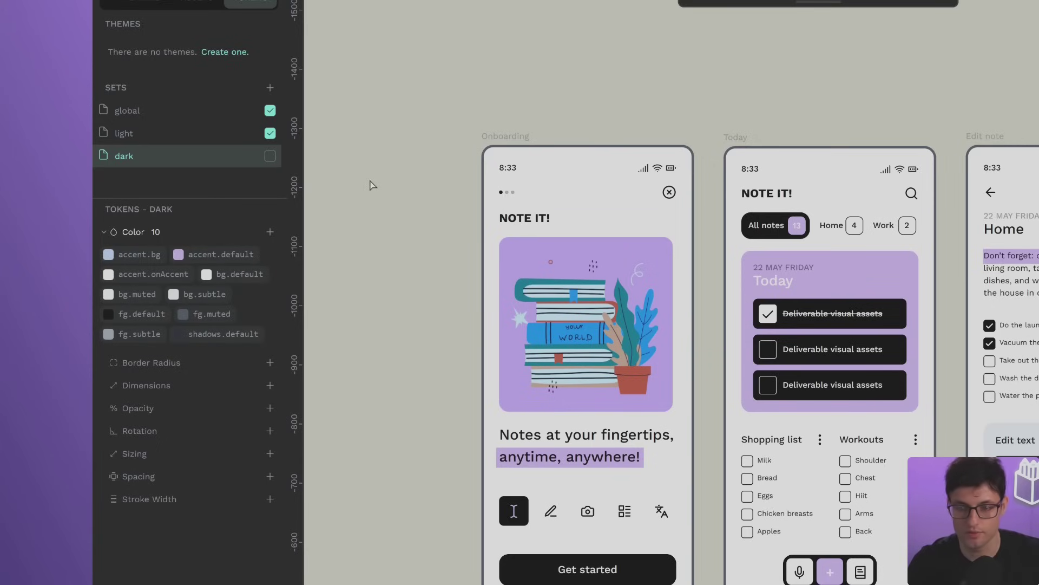
pyautogui.click(270, 157)
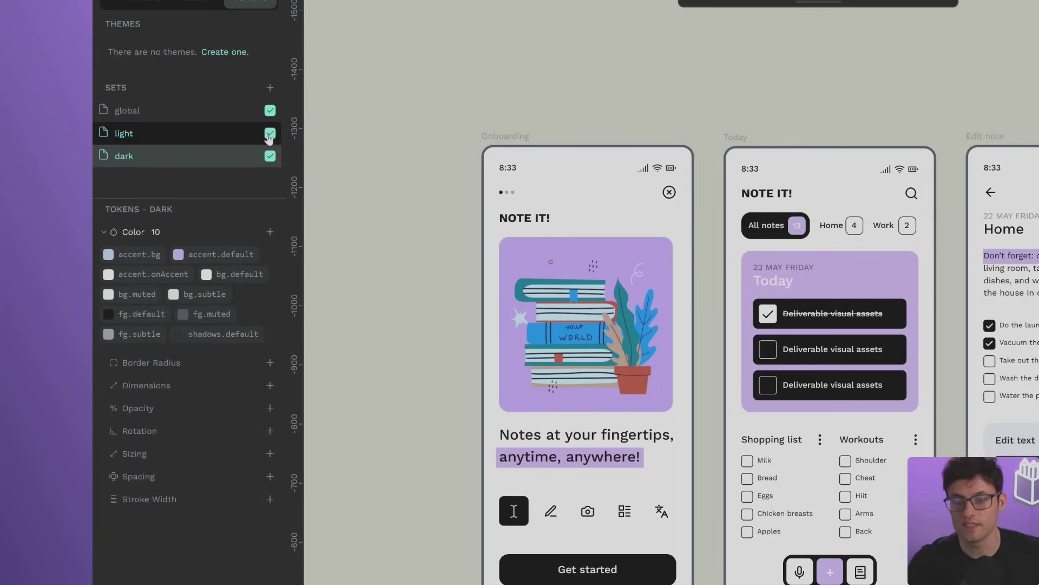
pyautogui.click(270, 133)
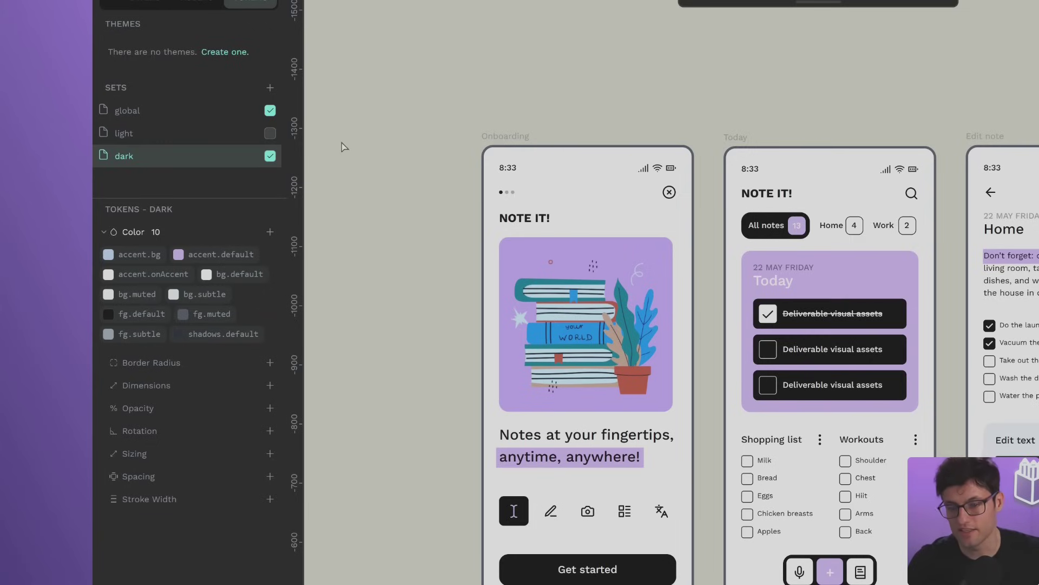
pyautogui.click(185, 111)
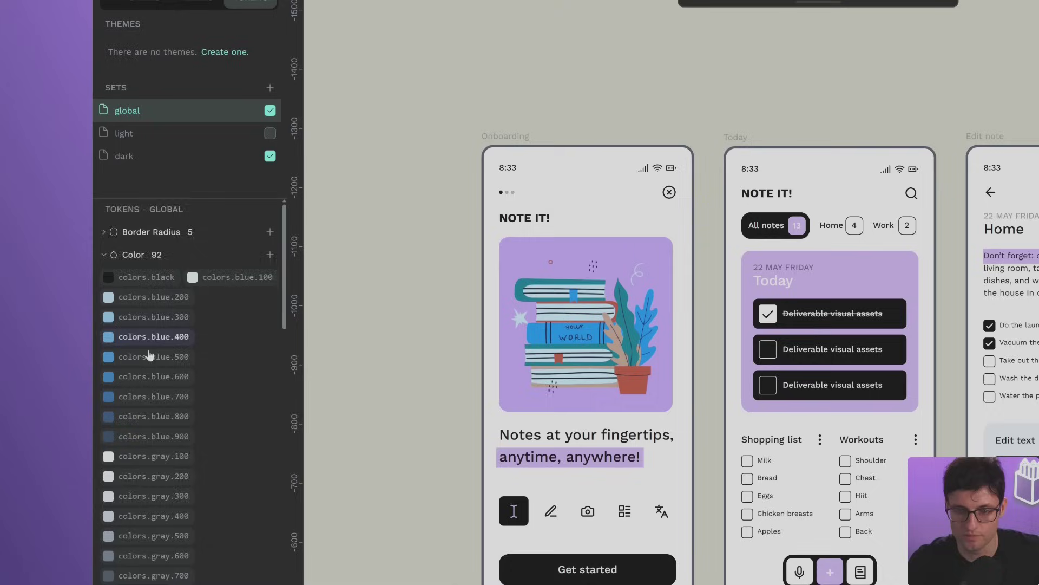
pyautogui.scroll(-5, 173, 431)
pyautogui.click(179, 133)
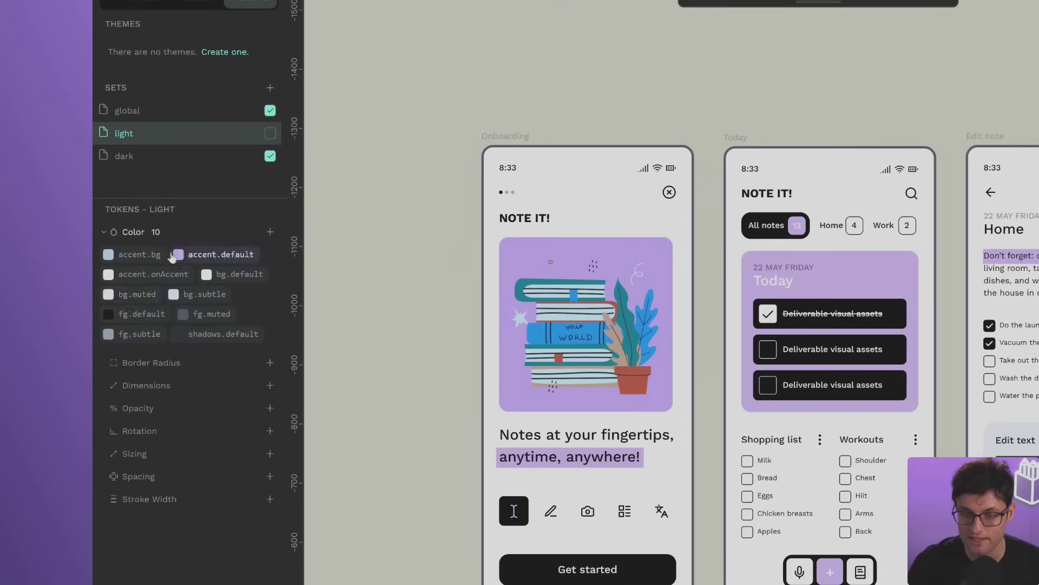
pyautogui.click(180, 161)
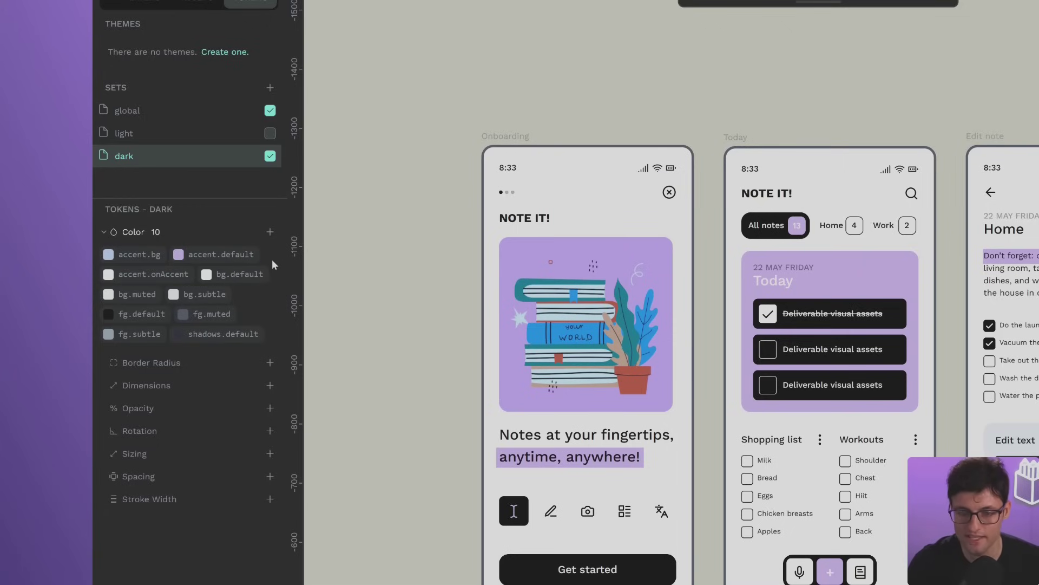
# Step: Change the dark set's bg.default from white to {colors.black}
pyautogui.rightClick(239, 275)
pyautogui.click(287, 292)
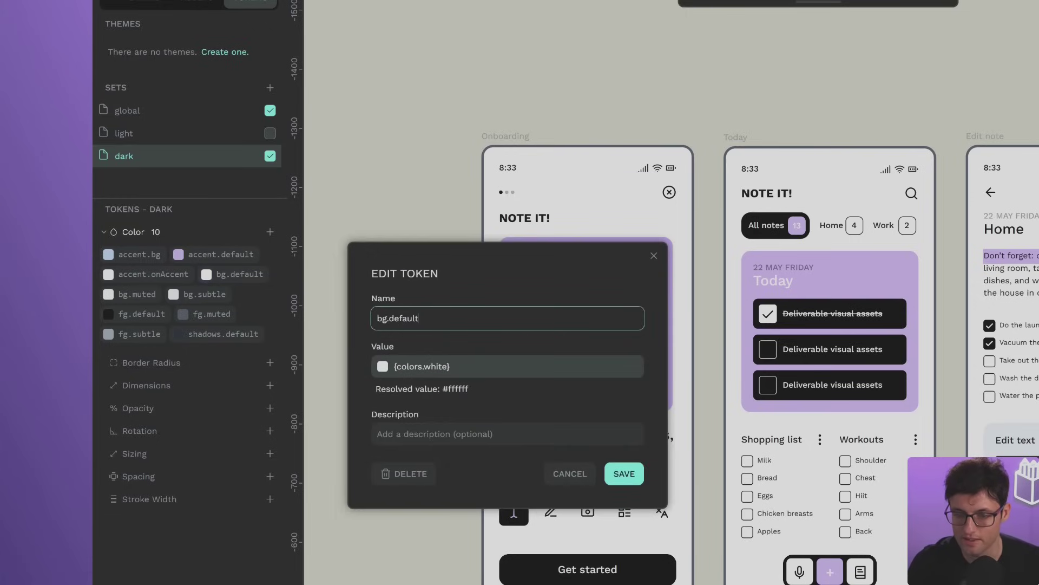
pyautogui.doubleClick(435, 366)
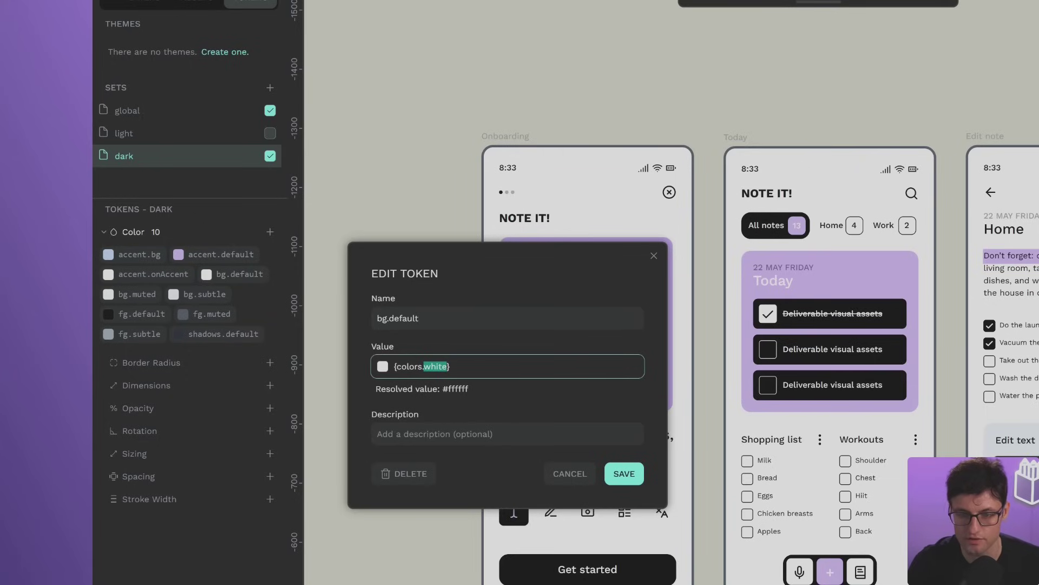
pyautogui.write('black')
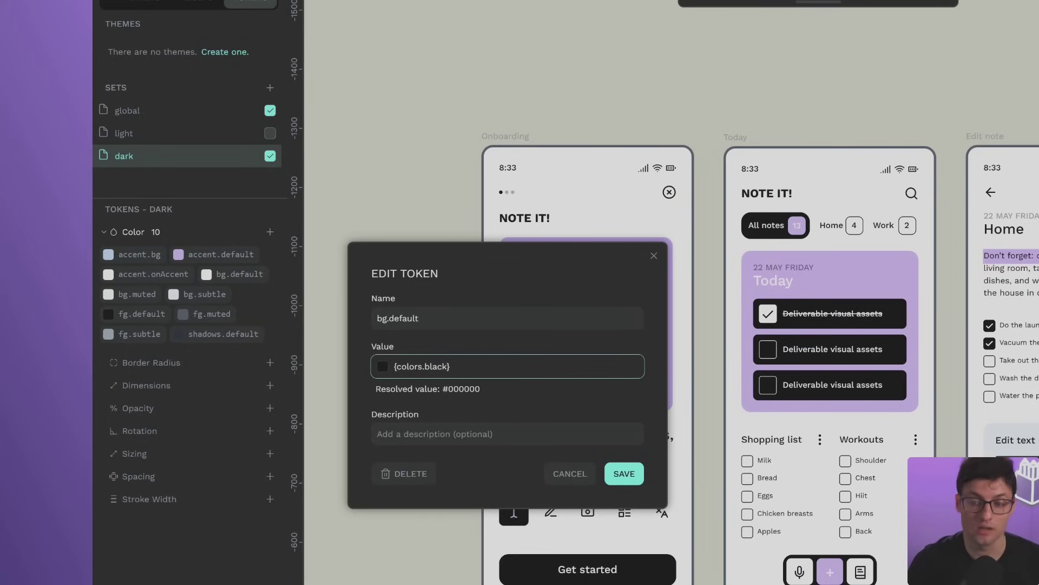
pyautogui.click(623, 474)
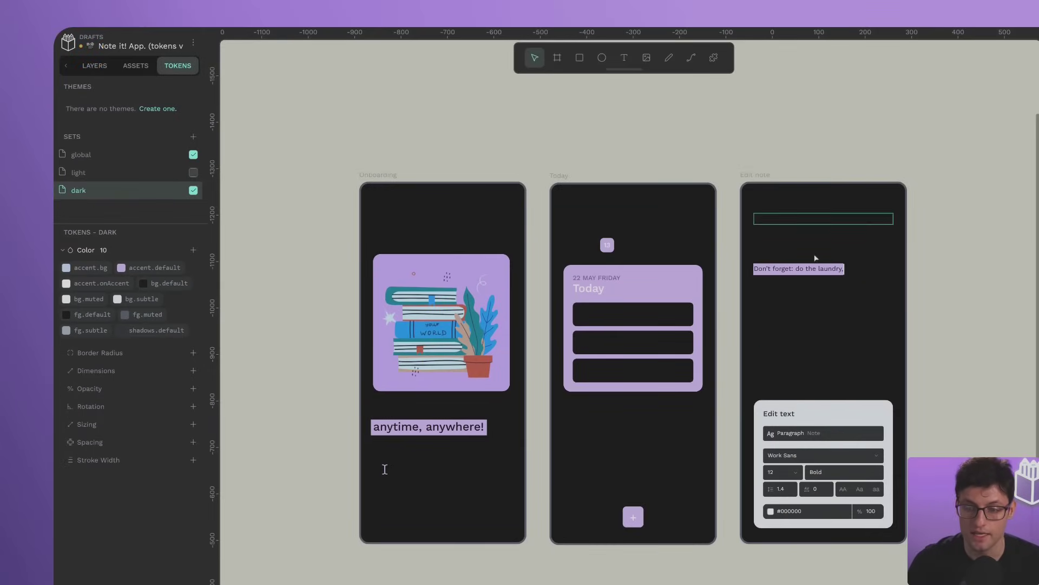
# Step: Change fg.default from black to {colors.white}
pyautogui.rightClick(98, 317)
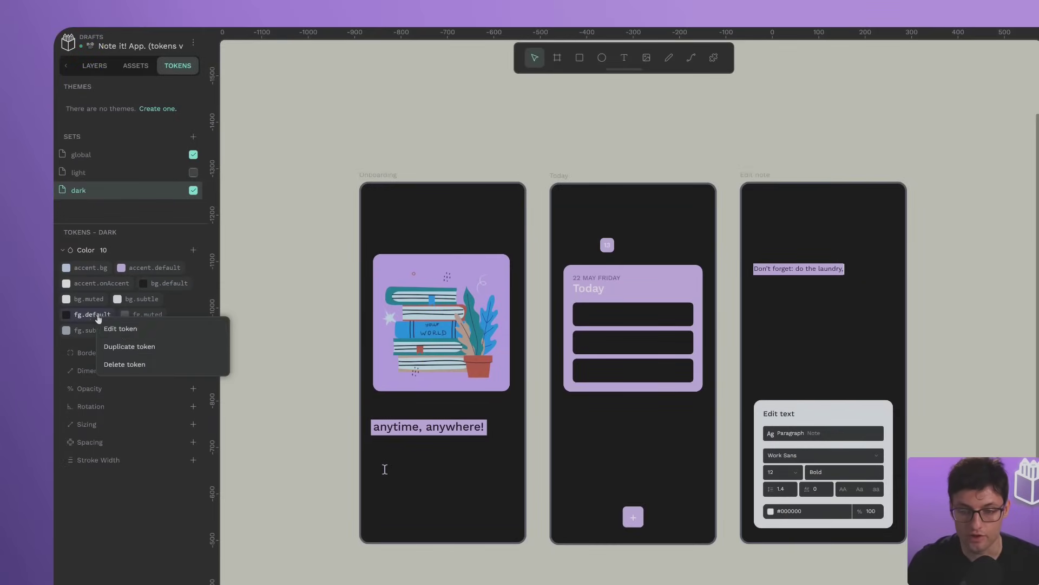
pyautogui.click(120, 329)
pyautogui.doubleClick(235, 388)
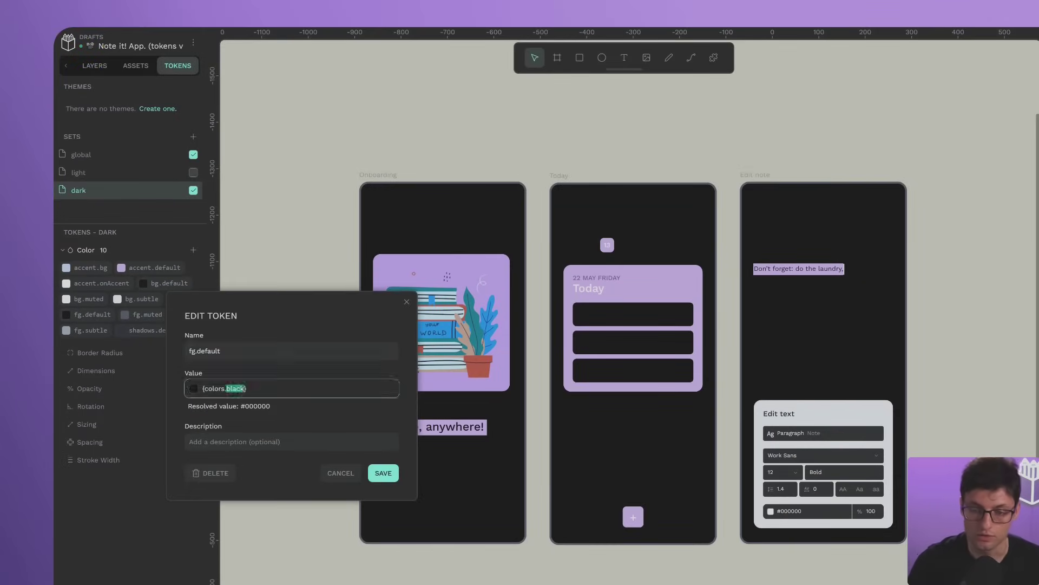
pyautogui.write('white')
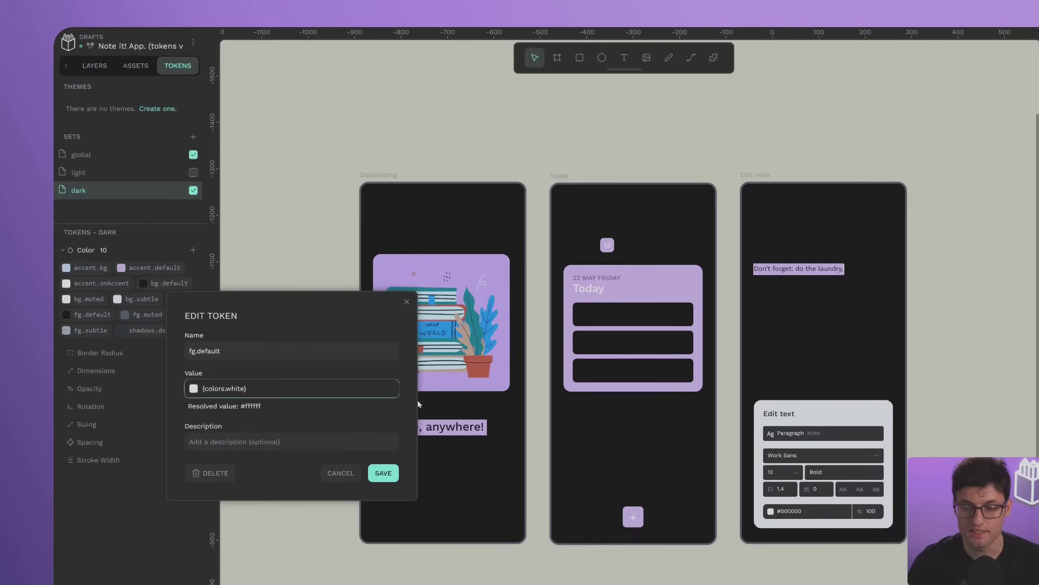
pyautogui.click(391, 474)
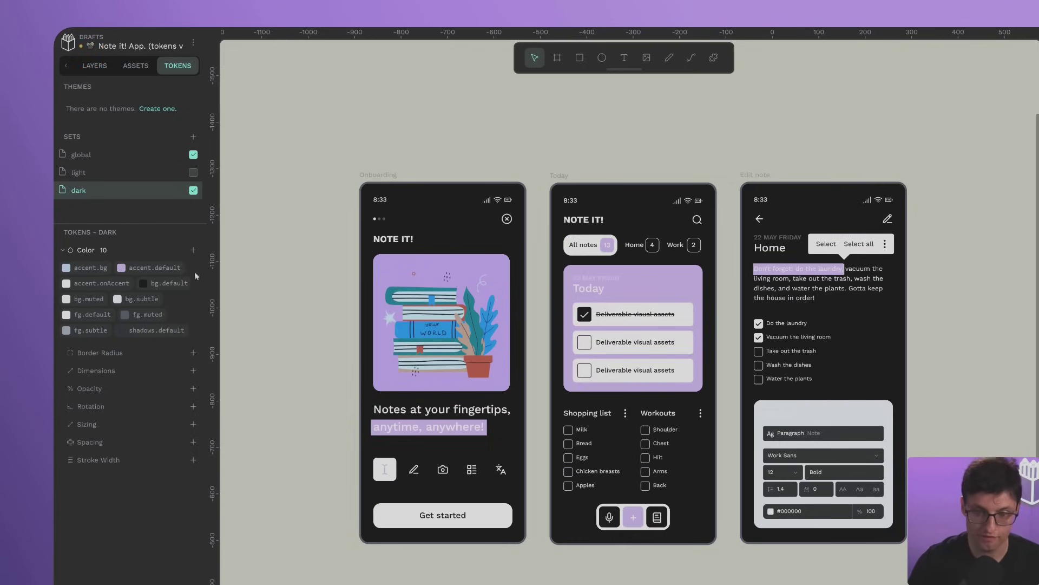
# Step: Set accent.default to {colors.blue.500}, then make light the active set instead of dark
pyautogui.rightClick(169, 272)
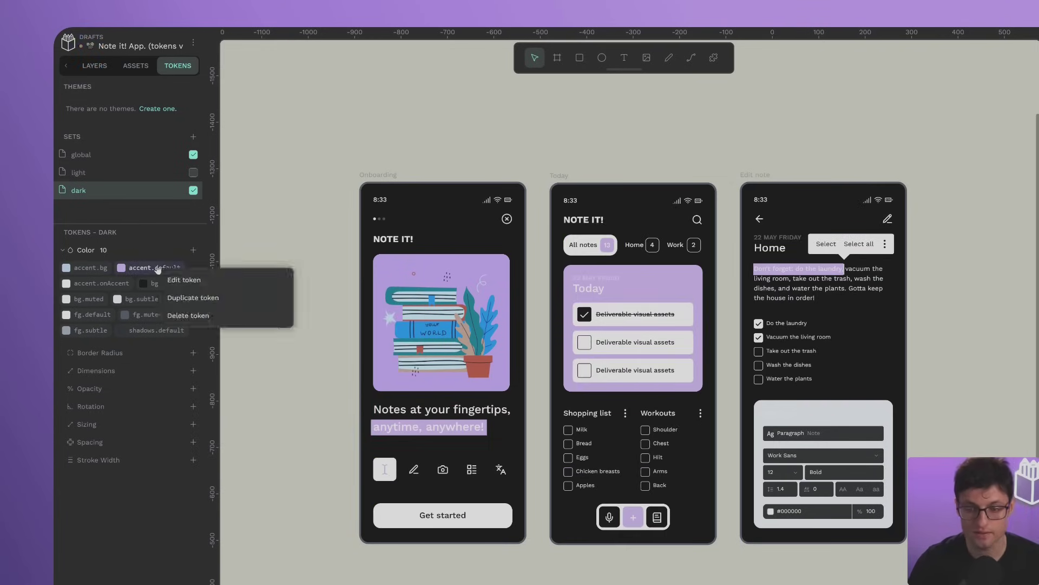
pyautogui.click(183, 280)
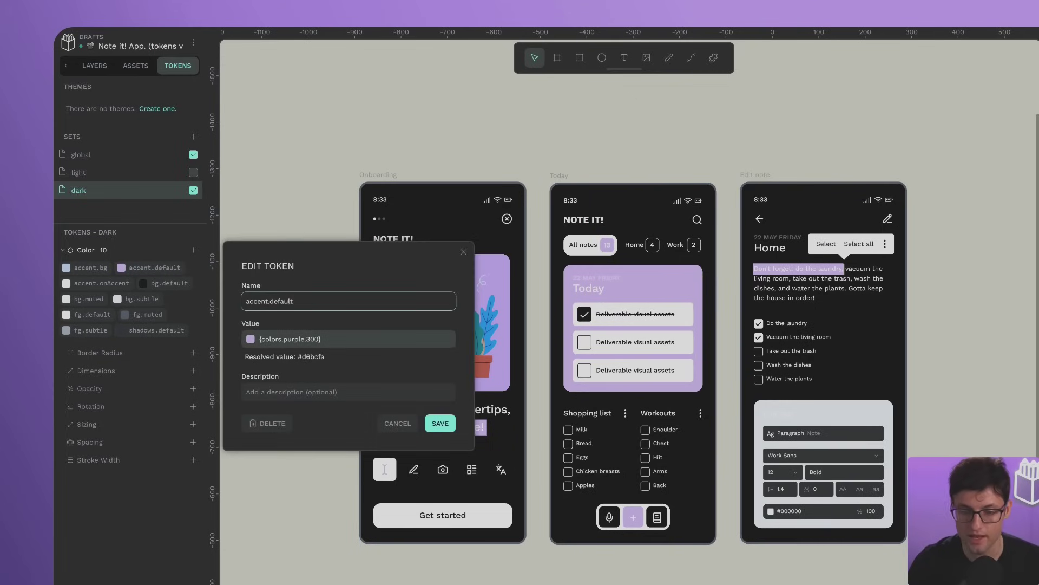
pyautogui.doubleClick(294, 339)
pyautogui.write('blue')
pyautogui.press('Delete')
pyautogui.press('Delete')
pyautogui.press('Delete')
pyautogui.press('Delete')
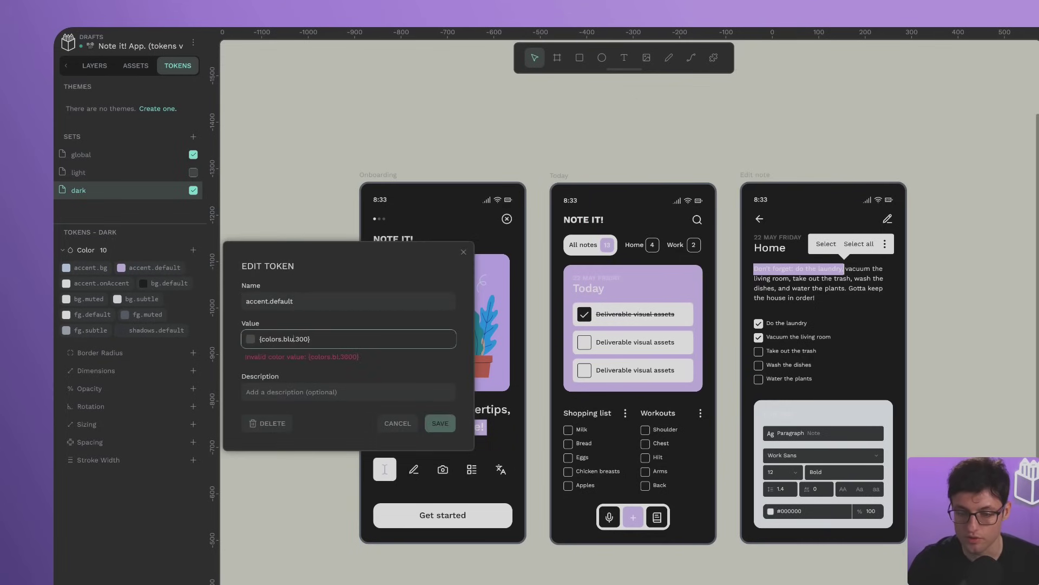
pyautogui.write('.500')
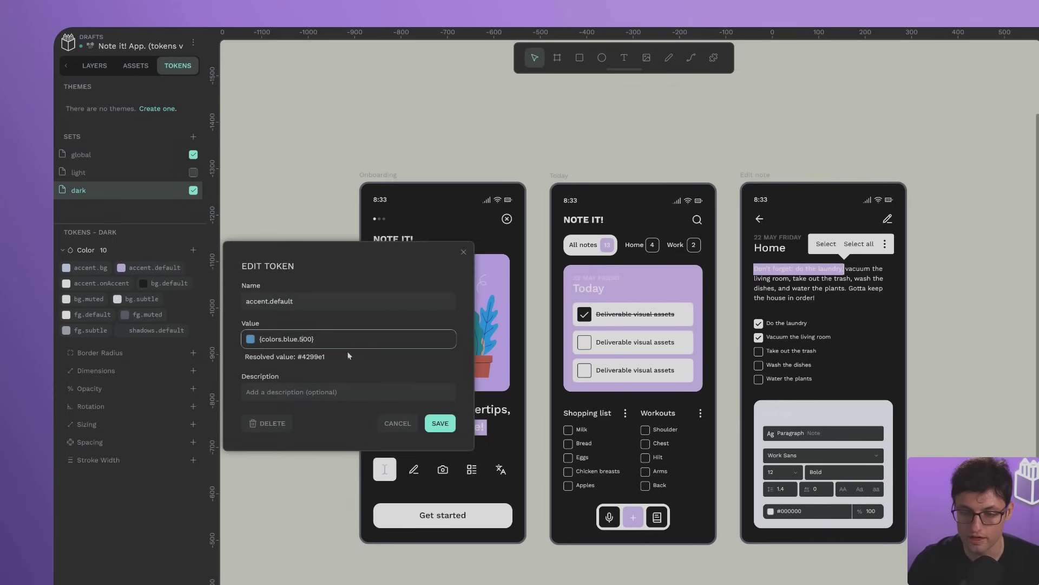
pyautogui.click(437, 427)
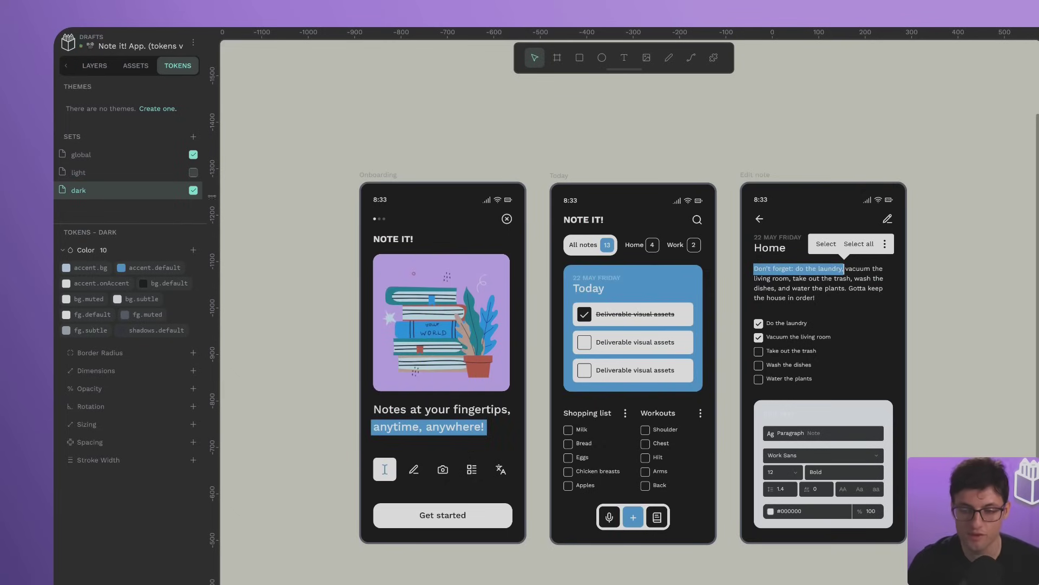
pyautogui.click(193, 191)
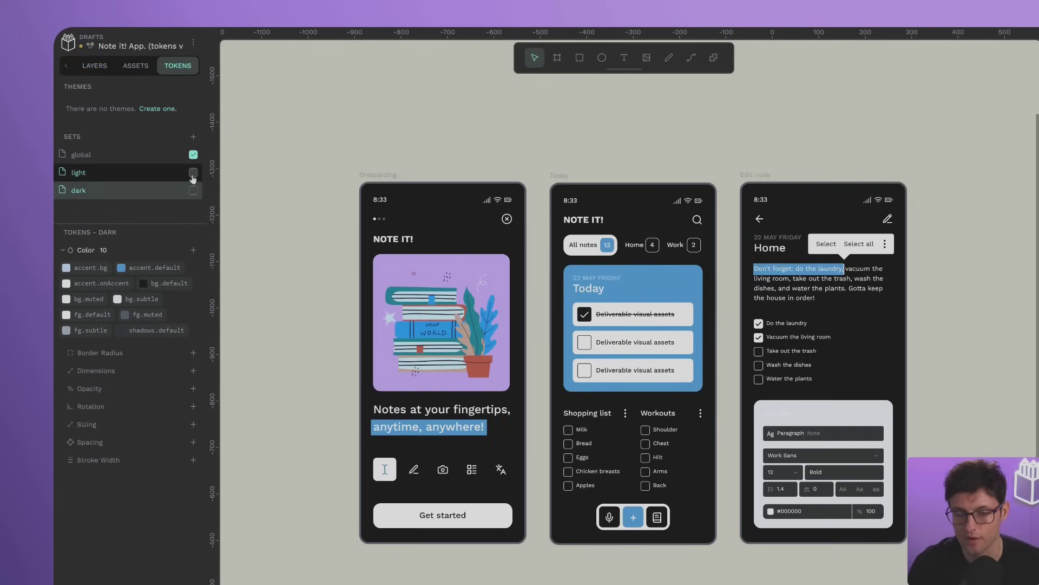
pyautogui.click(193, 173)
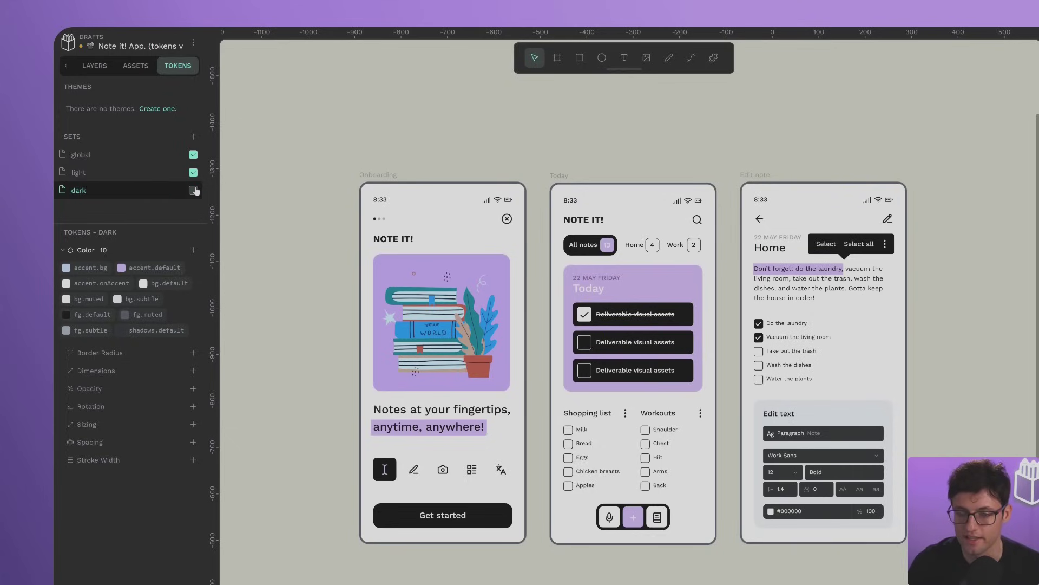
# Step: Return to dark mode, browse the globals, blue, pinky and purply sets, and open the active themes dropdown
pyautogui.click(193, 191)
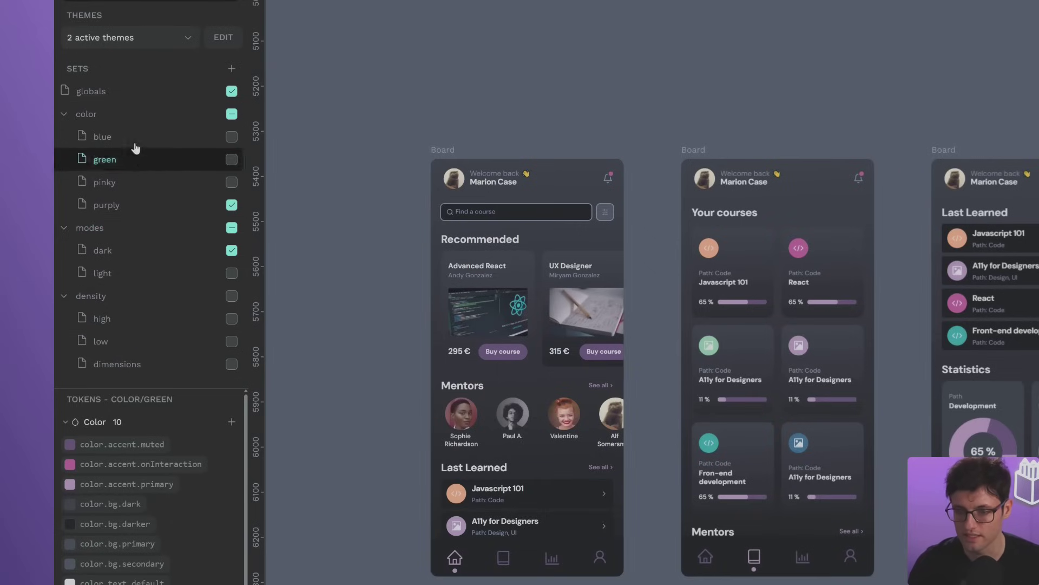
pyautogui.click(133, 92)
pyautogui.scroll(-3, 164, 544)
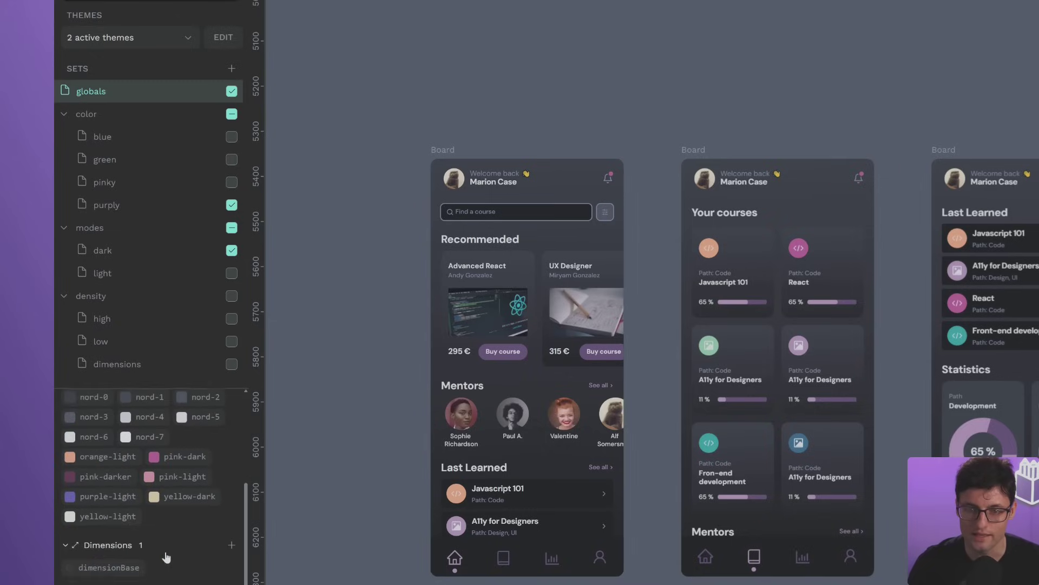
pyautogui.scroll(3, 157, 514)
pyautogui.click(131, 145)
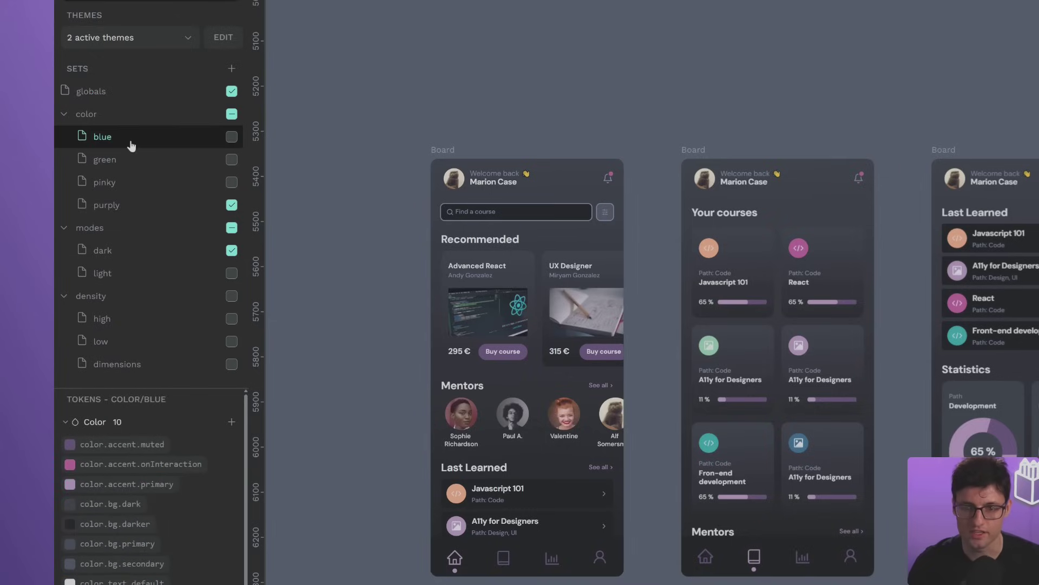
pyautogui.click(129, 187)
pyautogui.click(123, 205)
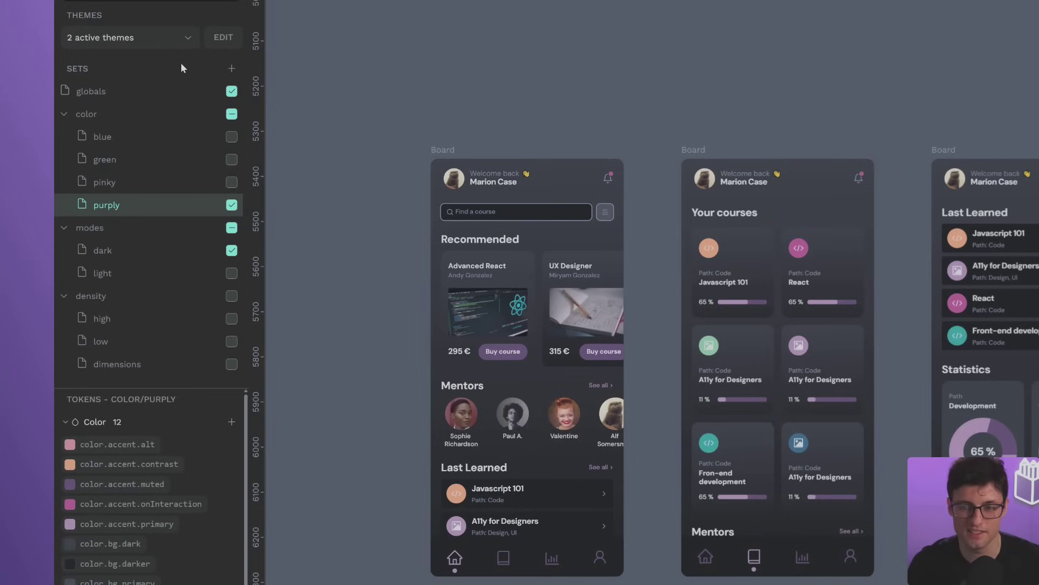
pyautogui.click(155, 39)
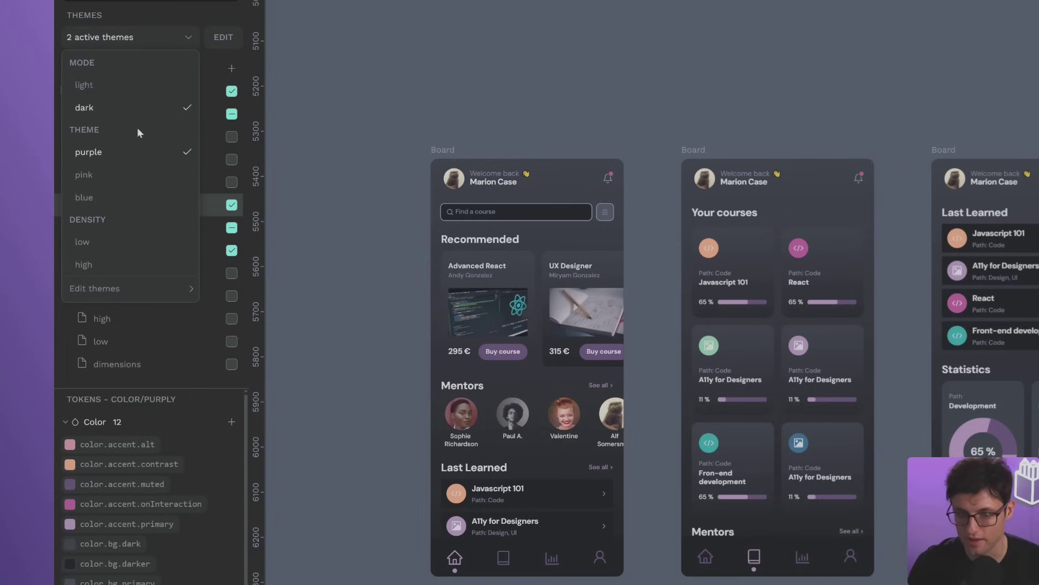
# Step: Try the pink then blue themes, then set Mode to light and Theme back to purple
pyautogui.click(120, 178)
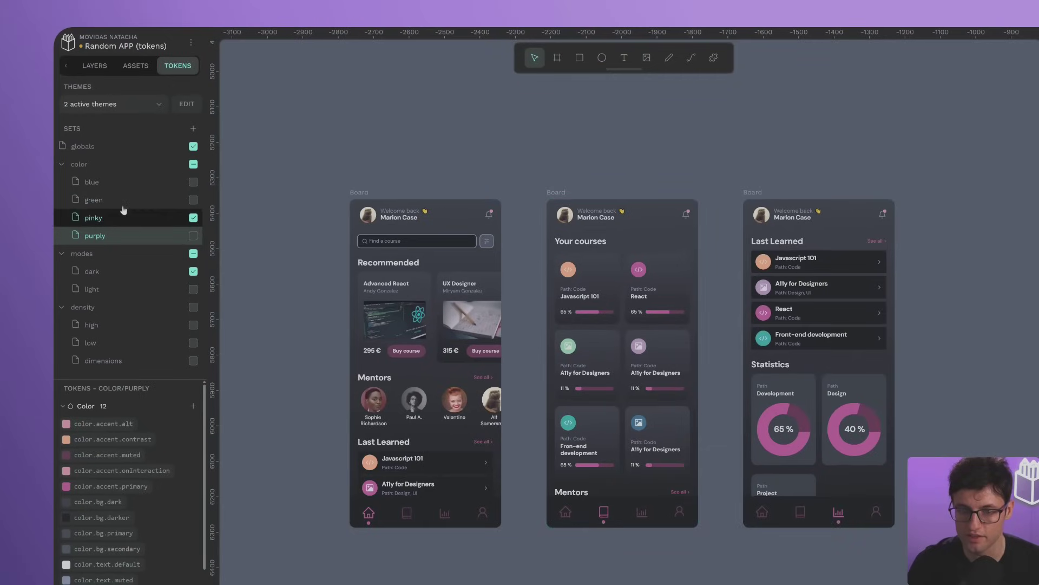
pyautogui.click(123, 103)
pyautogui.click(121, 230)
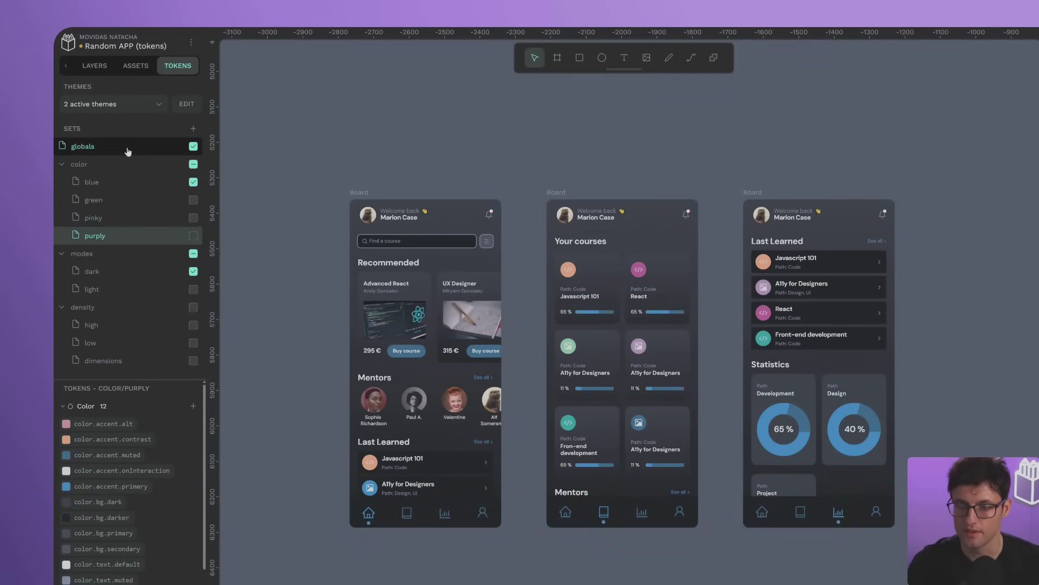
pyautogui.click(119, 107)
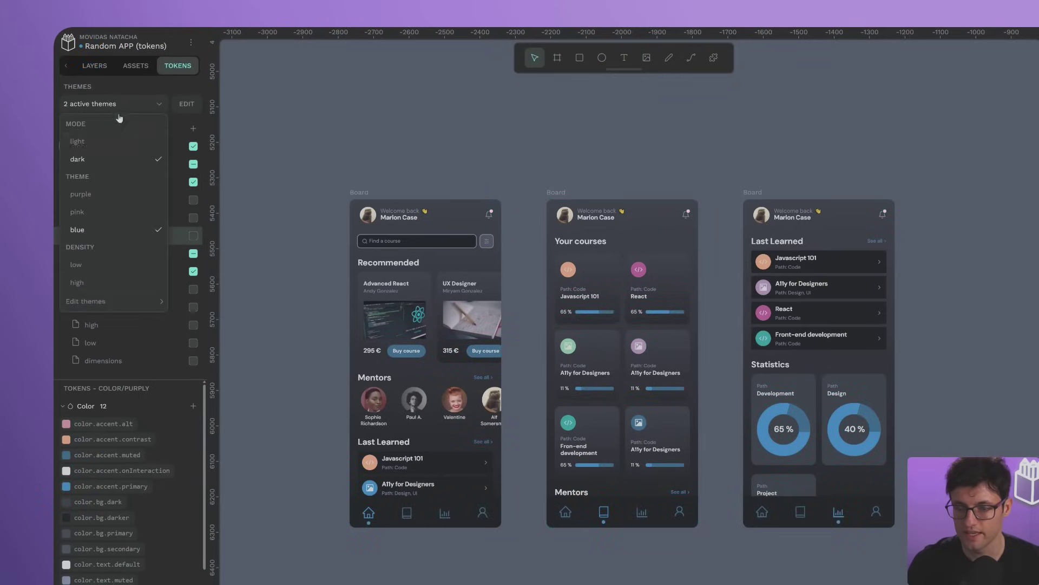
pyautogui.click(118, 145)
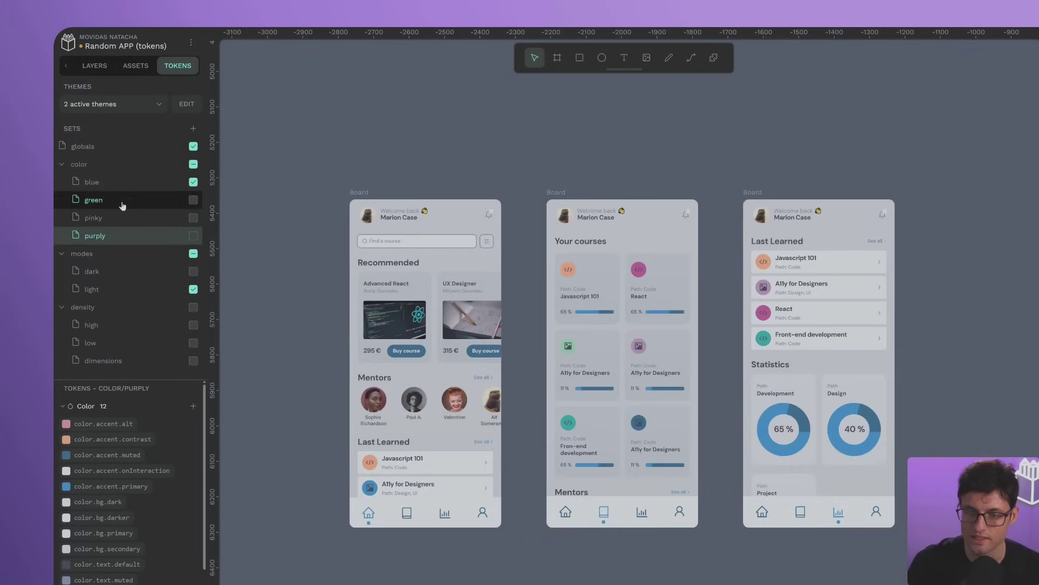
pyautogui.click(129, 104)
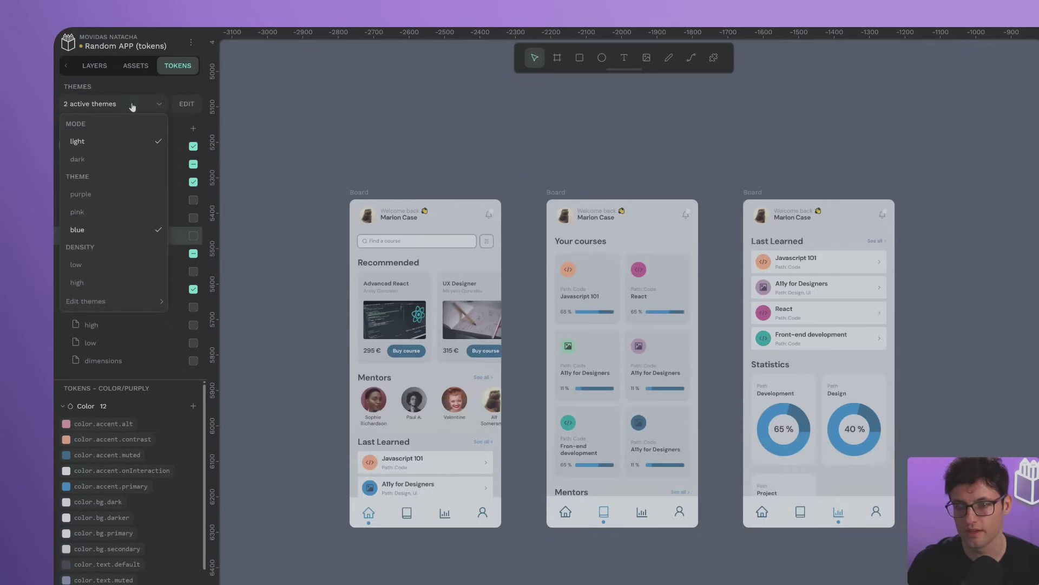
pyautogui.click(124, 194)
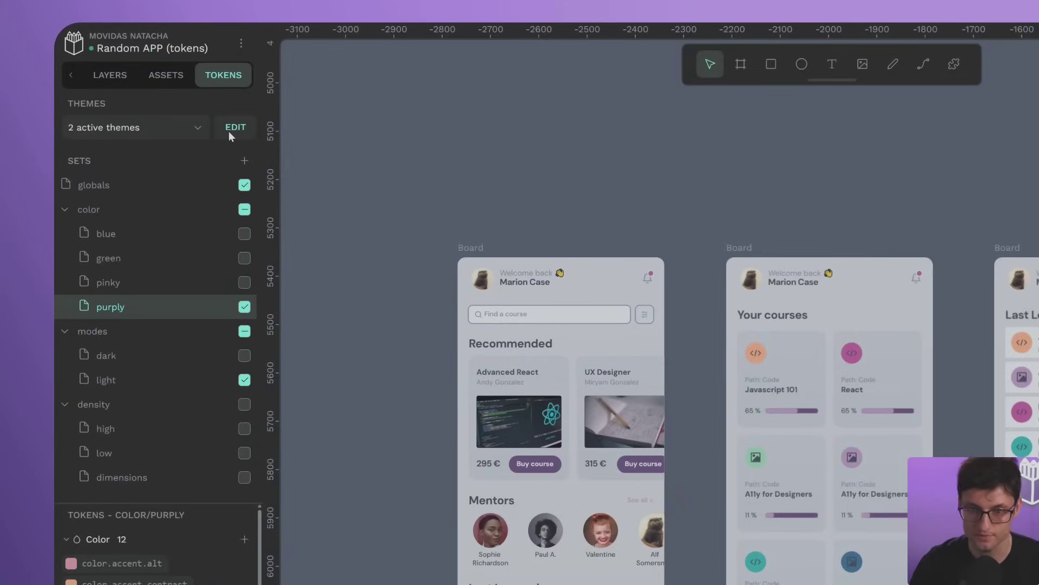
# Step: Confirm the purple theme uses the globals and purply sets, then browse the blue and green sets' tokens
pyautogui.click(229, 131)
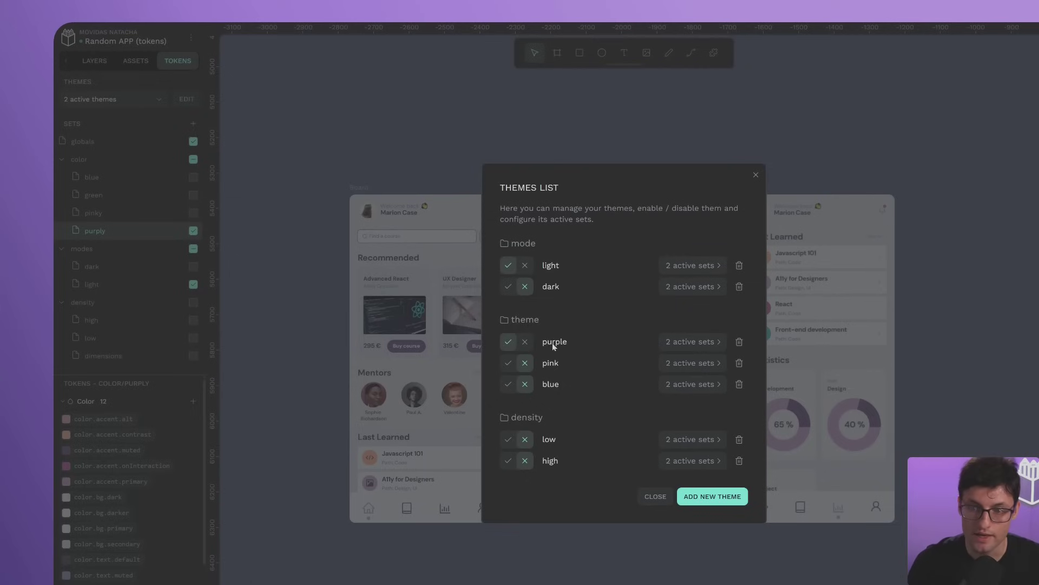
pyautogui.click(683, 344)
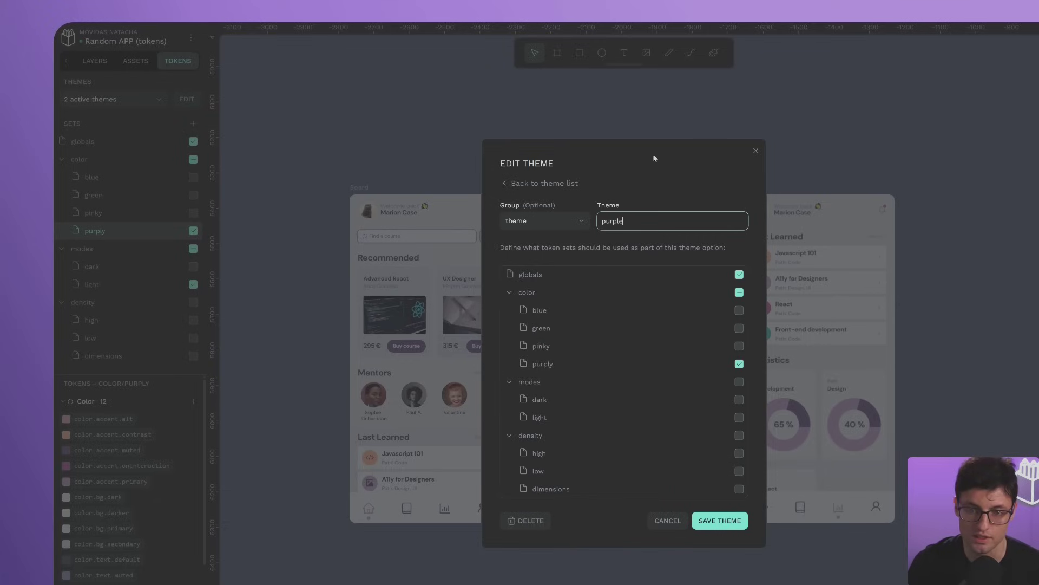
pyautogui.click(665, 523)
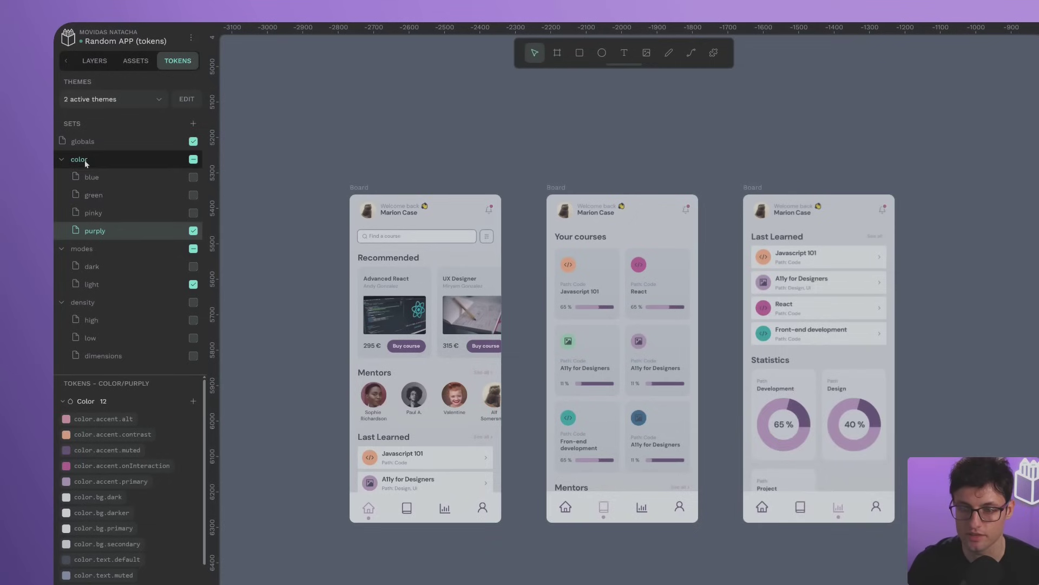
pyautogui.click(100, 177)
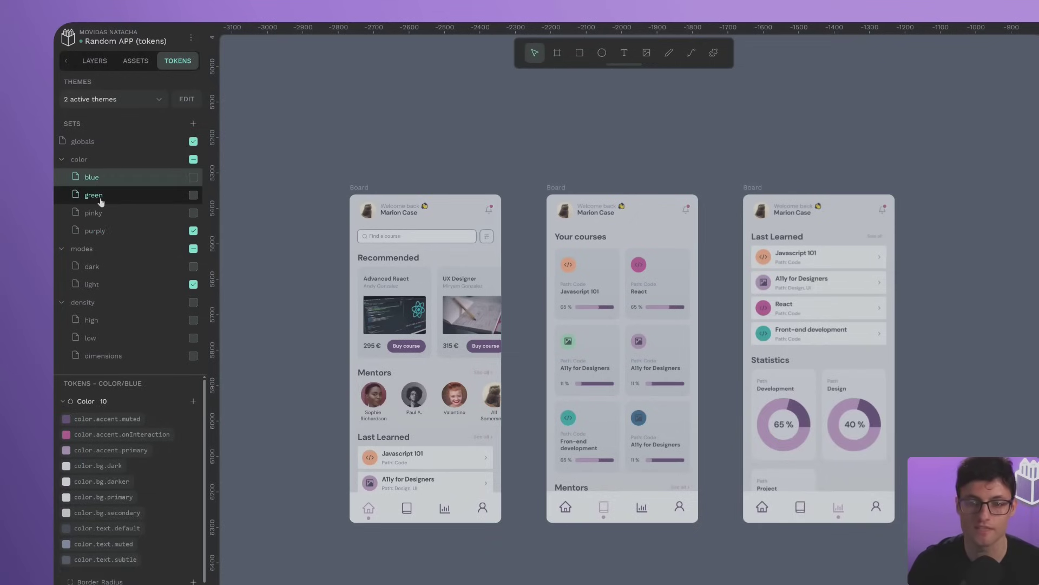
pyautogui.click(101, 199)
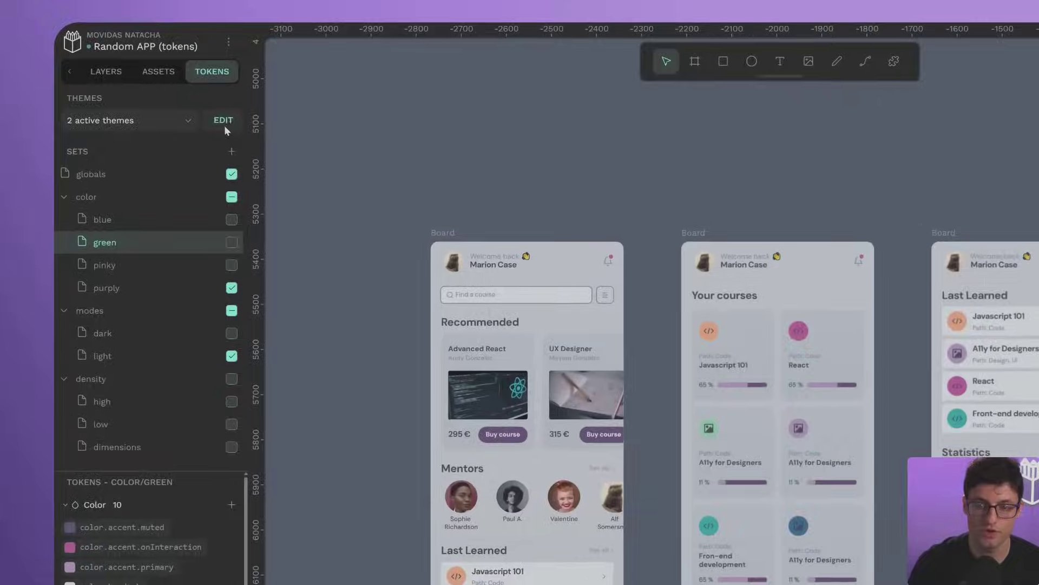
# Step: Create a new theme named 'green' in the 'theme' group
pyautogui.click(187, 99)
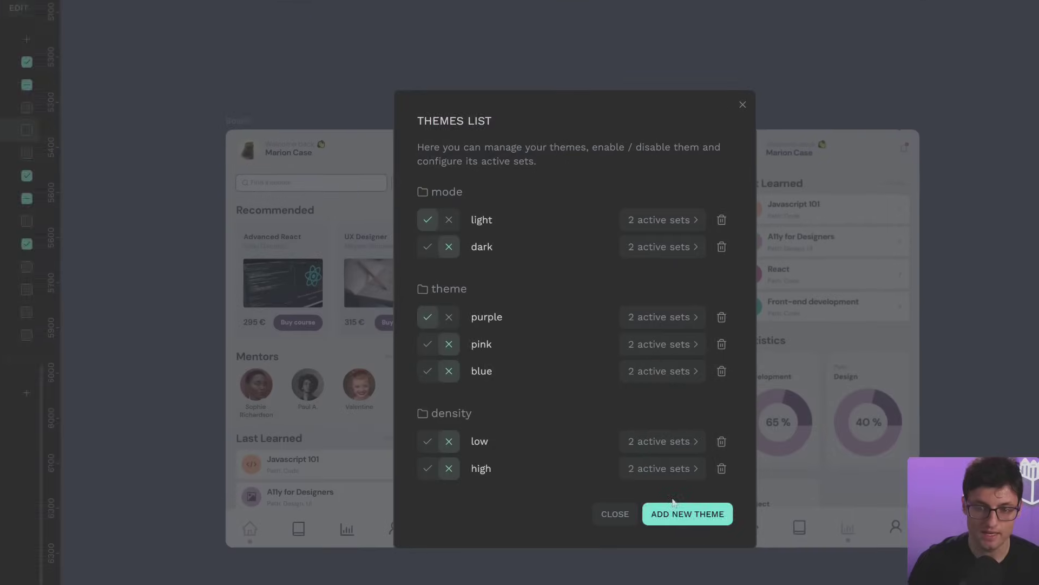
pyautogui.click(638, 491)
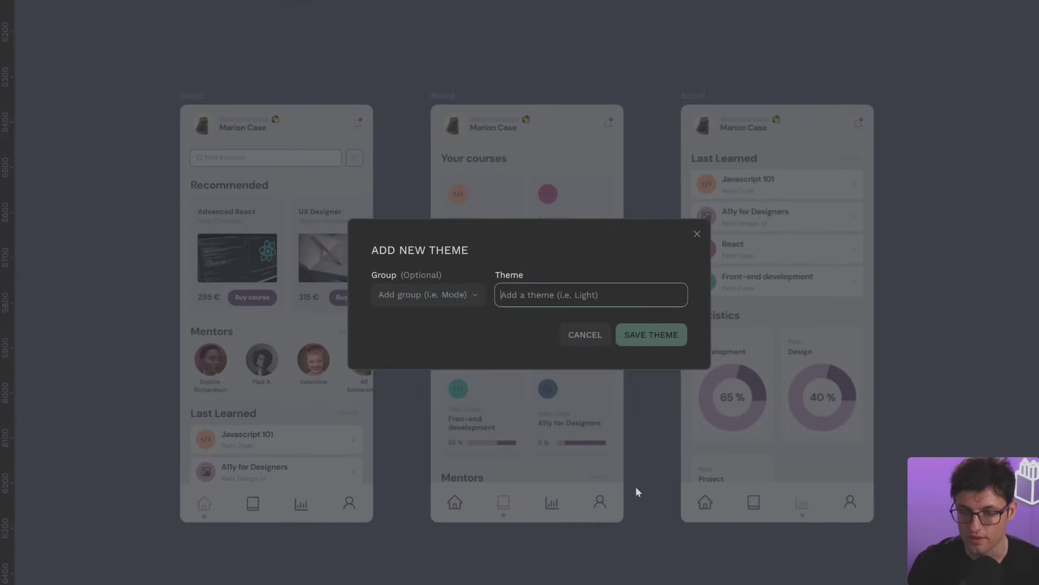
pyautogui.click(456, 306)
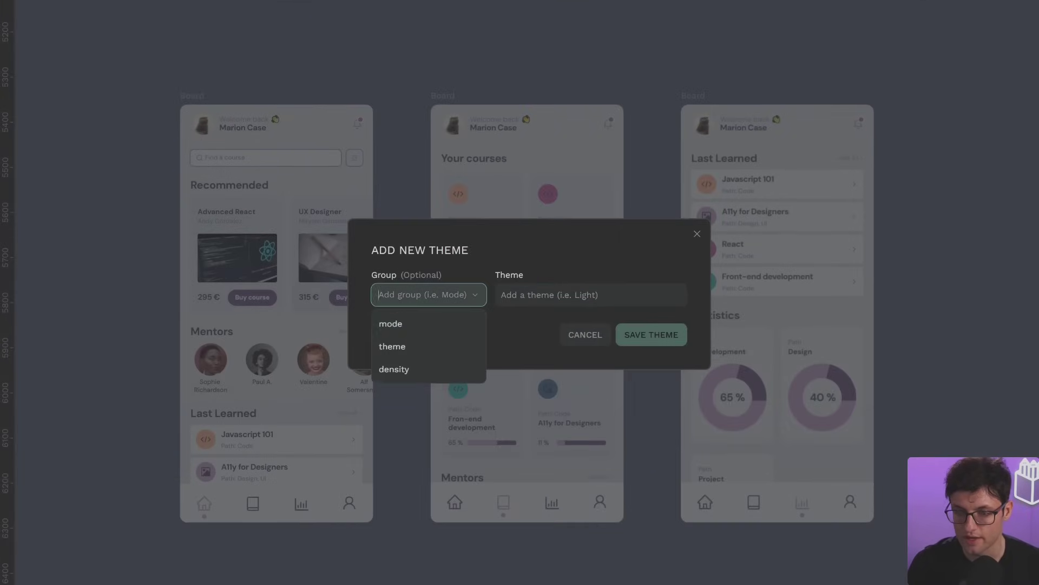
pyautogui.click(414, 346)
pyautogui.click(596, 386)
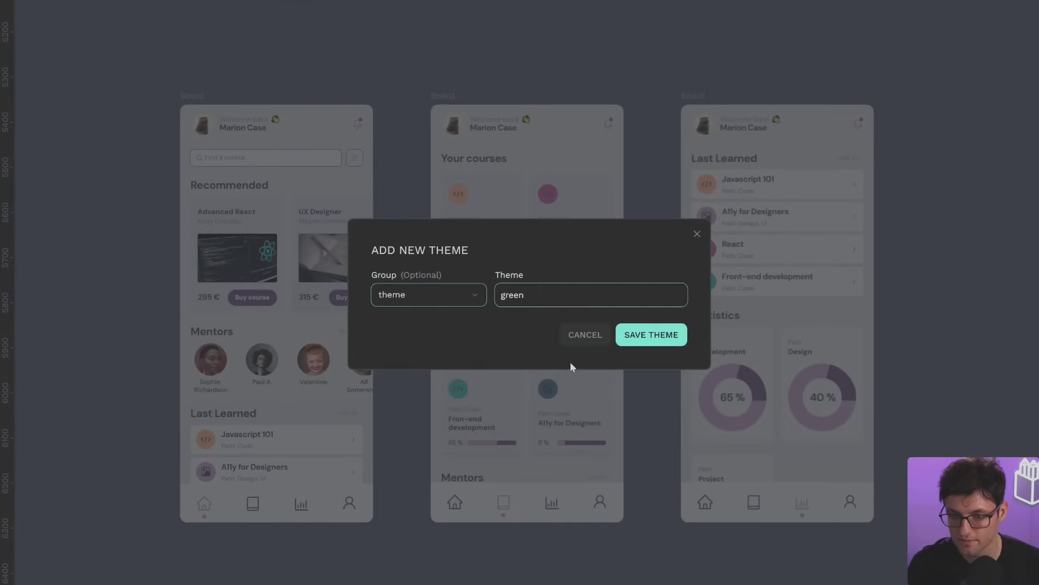
pyautogui.click(633, 334)
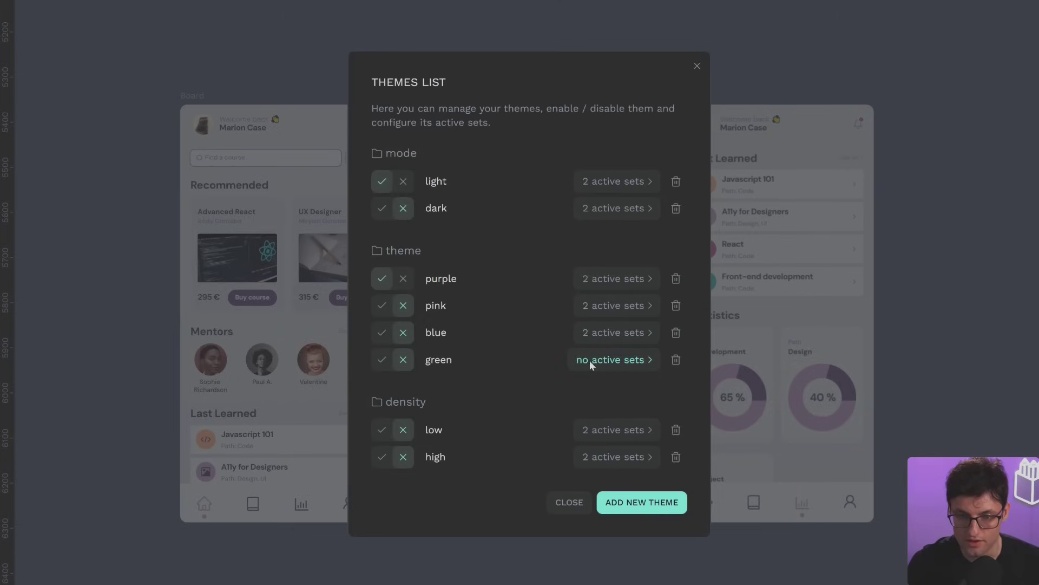
# Step: Assign the globals and green token sets to the green theme and save it
pyautogui.click(636, 361)
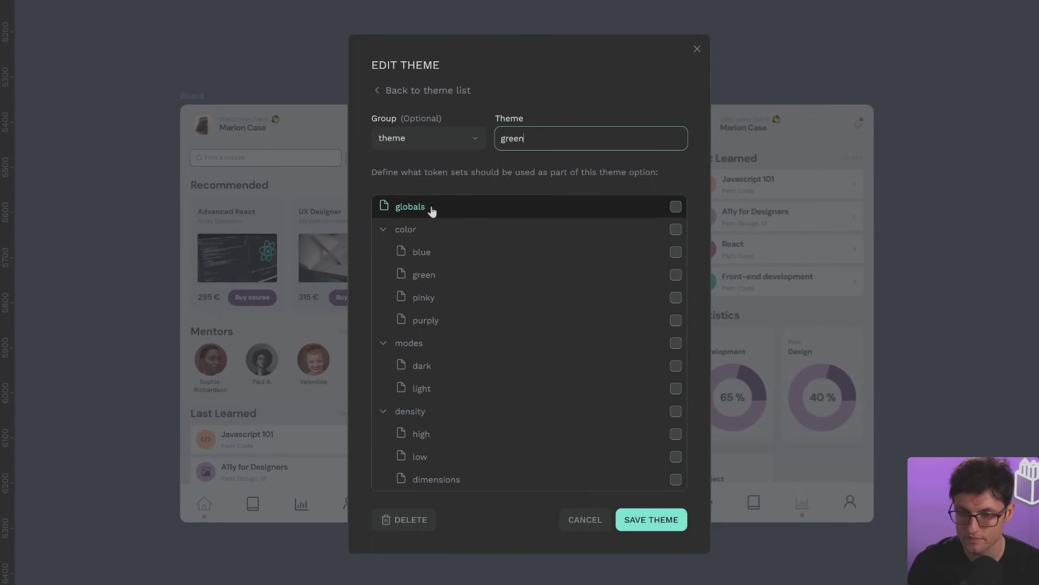
pyautogui.click(676, 208)
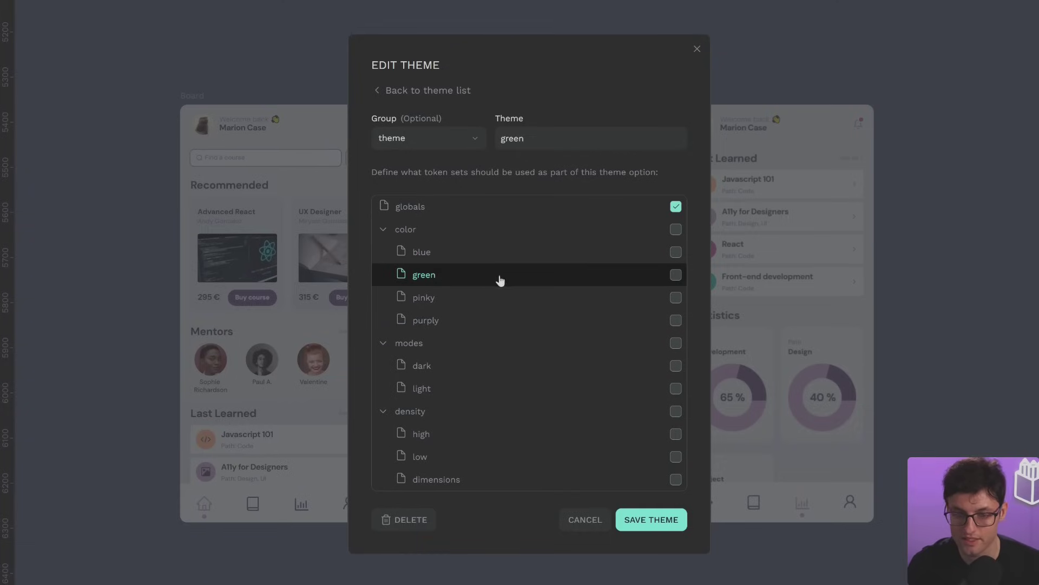
pyautogui.click(676, 275)
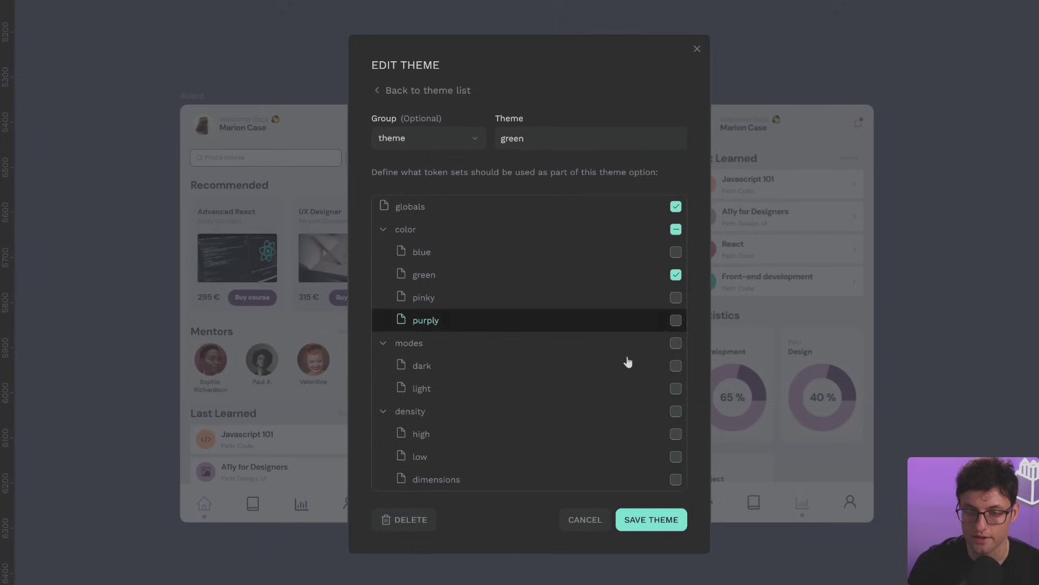
pyautogui.click(662, 523)
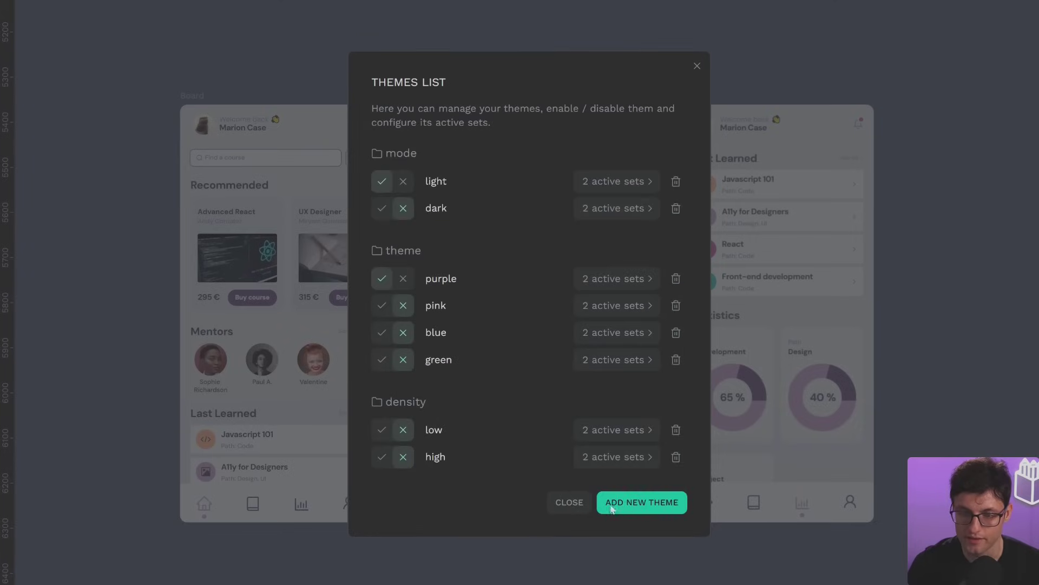
# Step: Activate the green theme and then dark mode, so globals, green and dark sets apply
pyautogui.click(580, 504)
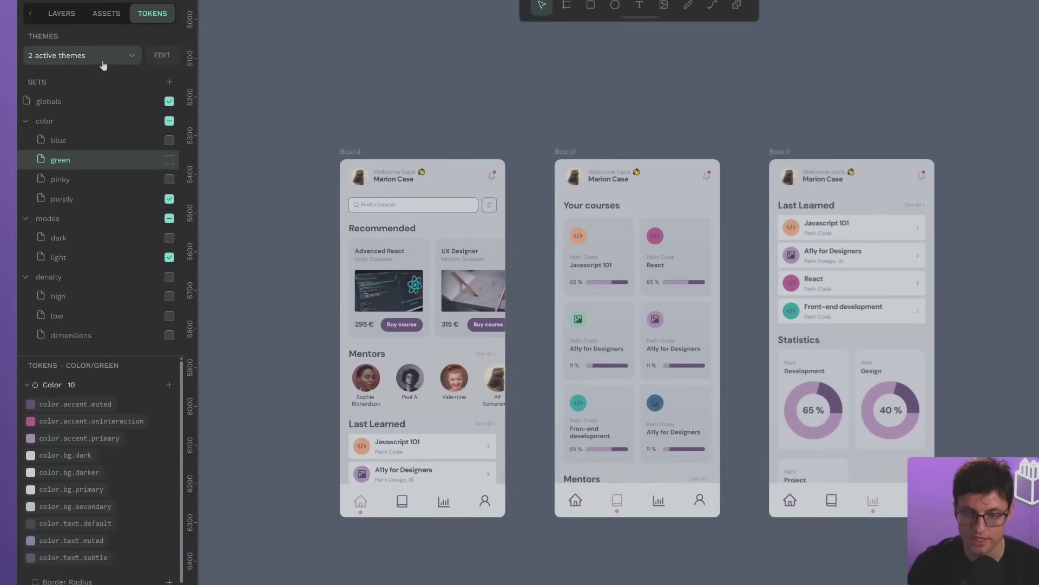
pyautogui.click(103, 61)
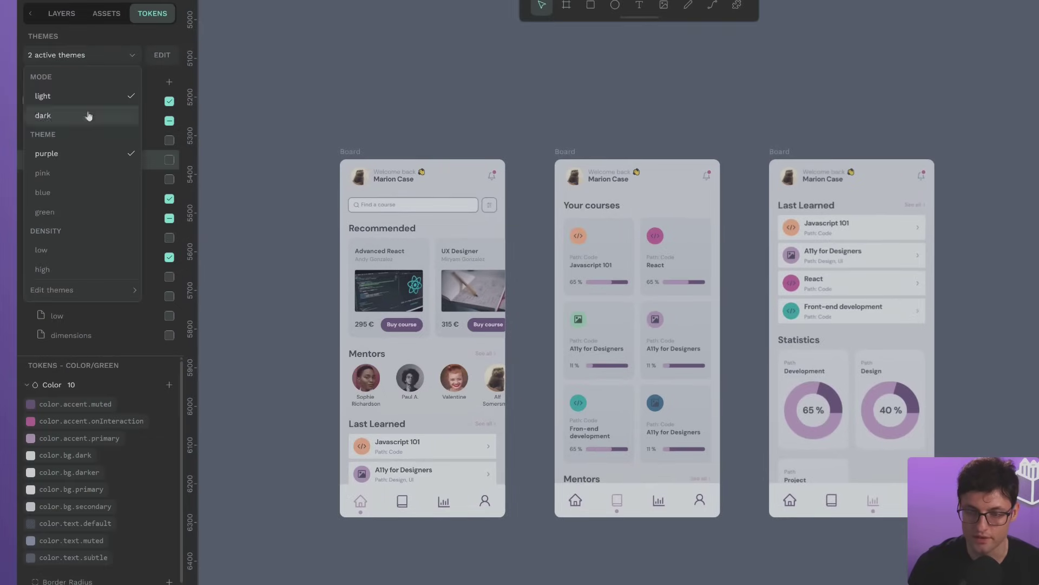
pyautogui.click(45, 211)
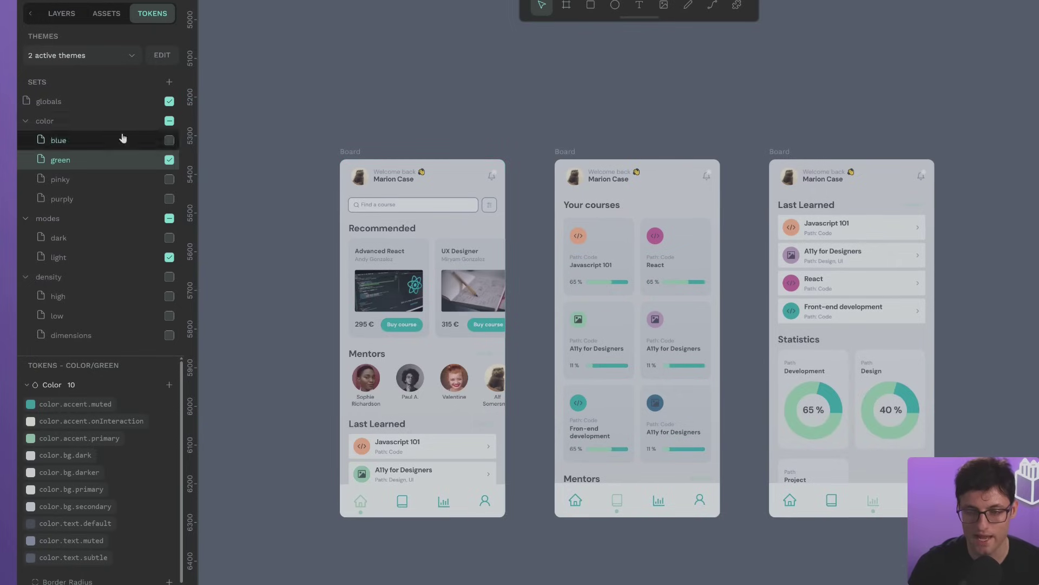
pyautogui.click(98, 56)
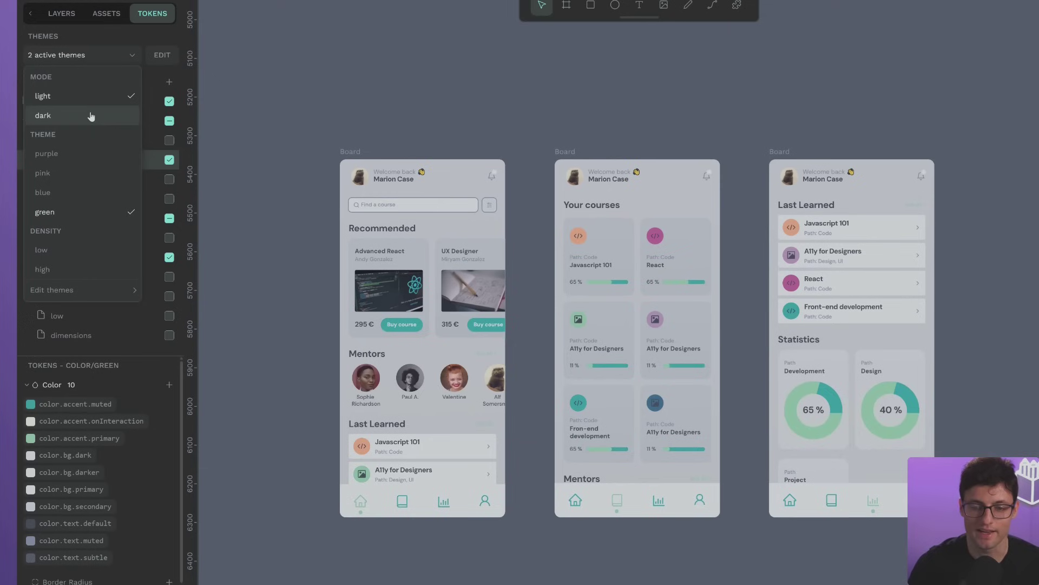
pyautogui.click(96, 115)
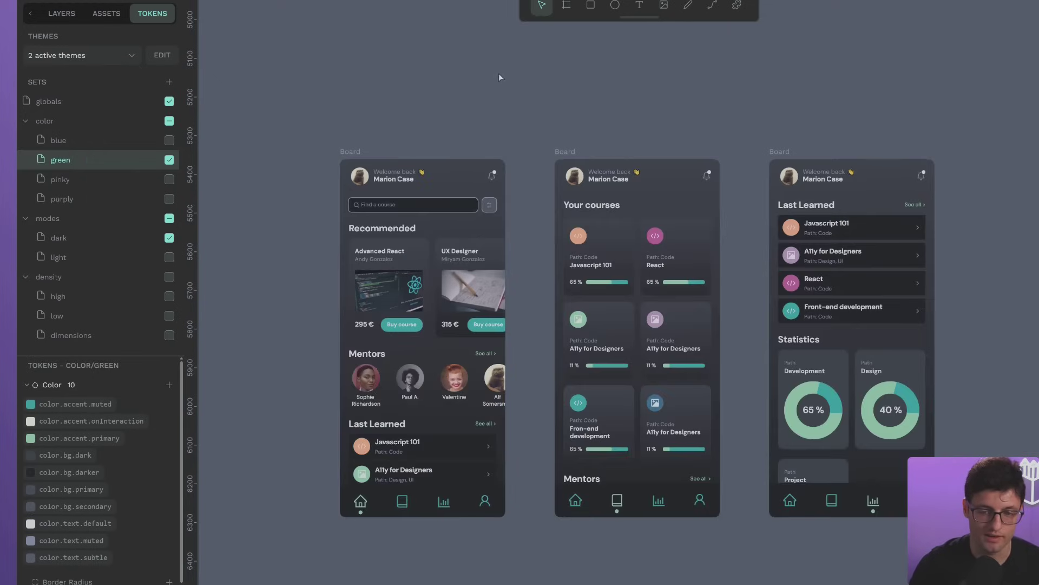